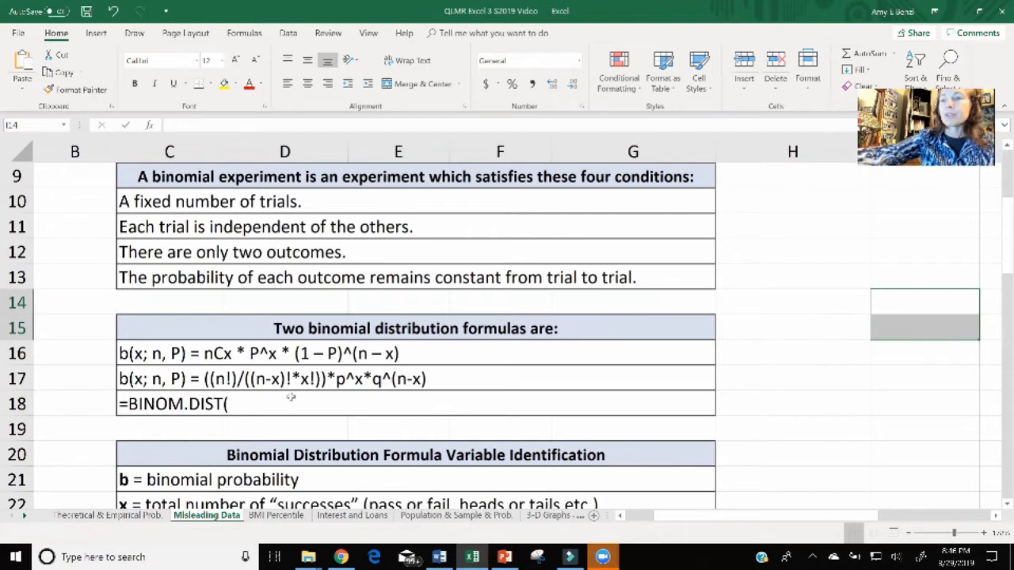
Step: Restore the Excel window to a smaller size and narrow it from its left edge to uncover the presentation behind it
scroll(291, 398, "down", 3)
scroll(291, 398, "down", 1)
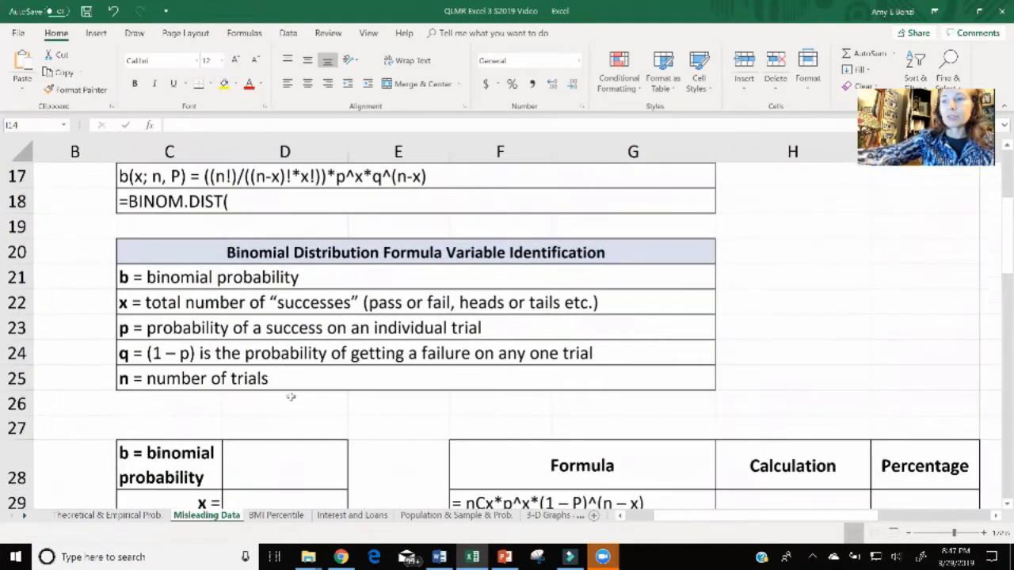
scroll(291, 397, "down", 2)
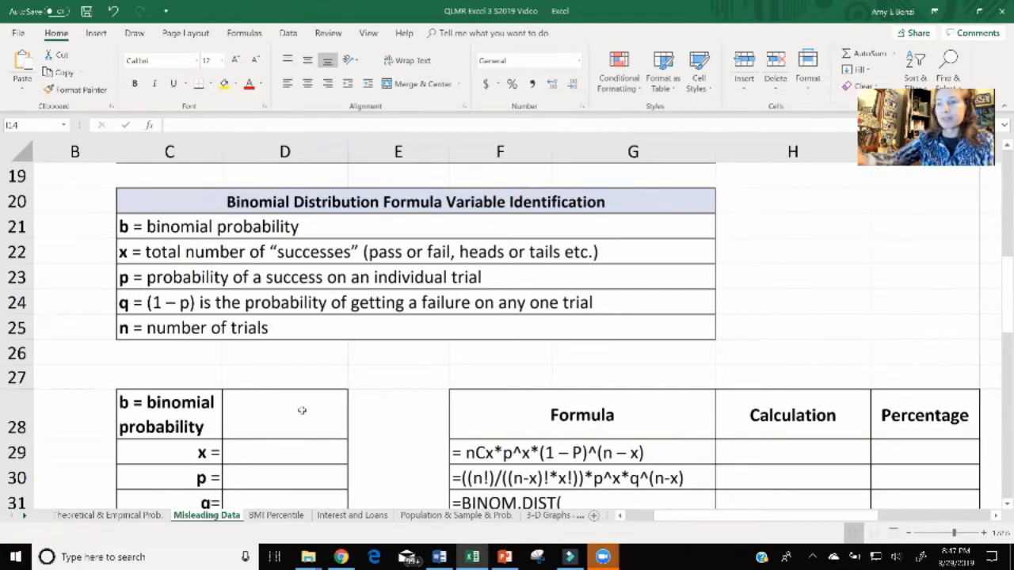
scroll(302, 410, "down", 2)
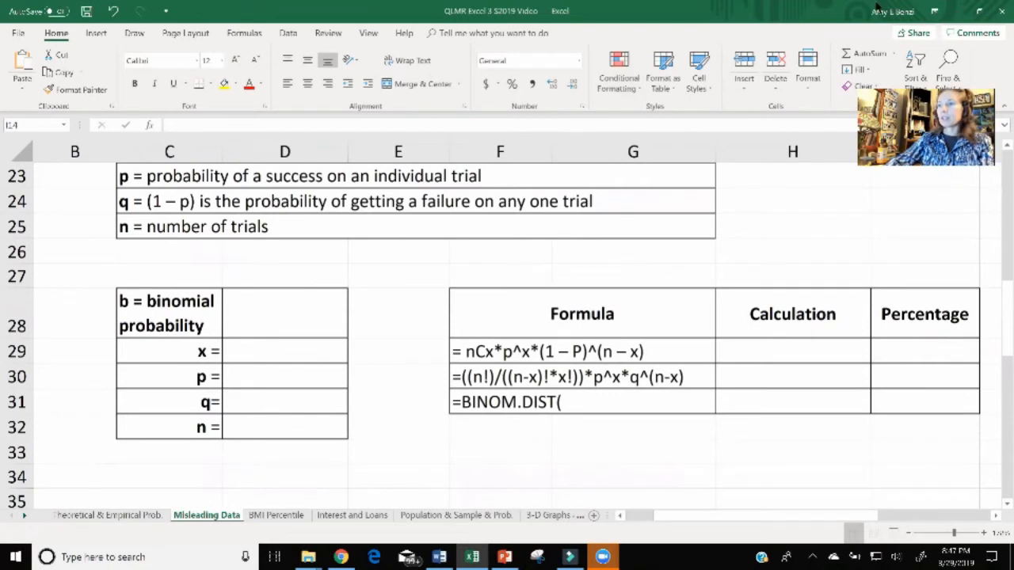
left_click(979, 13)
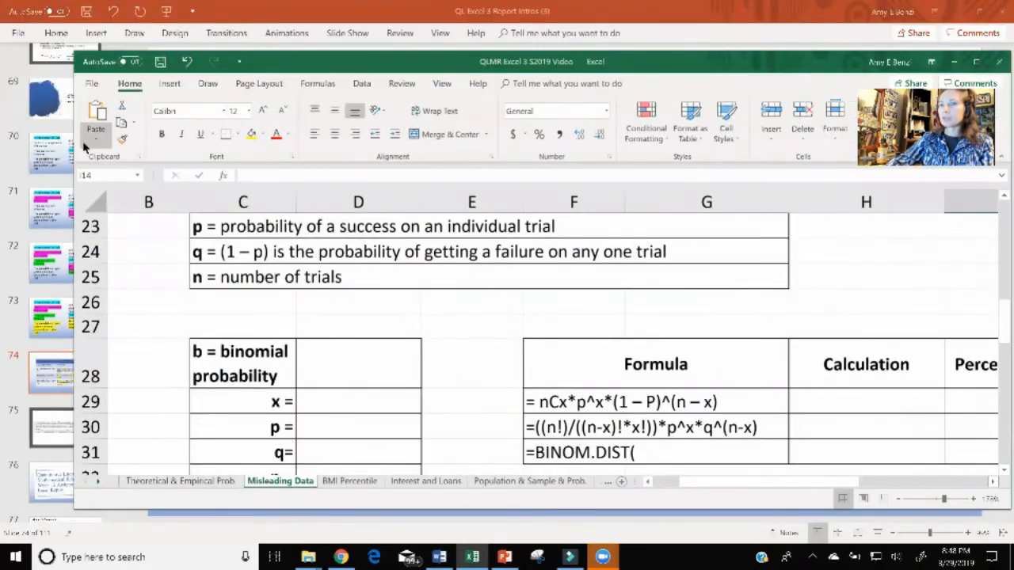
left_click_drag(70, 137, 344, 121)
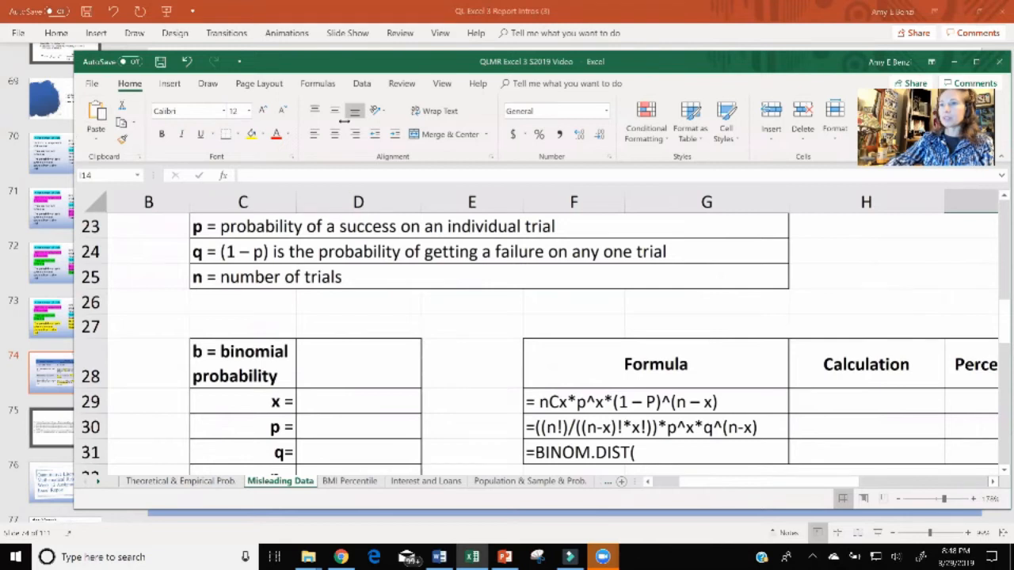
Step: Switch to the PowerPoint presentation, restore its window and narrow it so it sits beside the Excel workbook
left_click(602, 13)
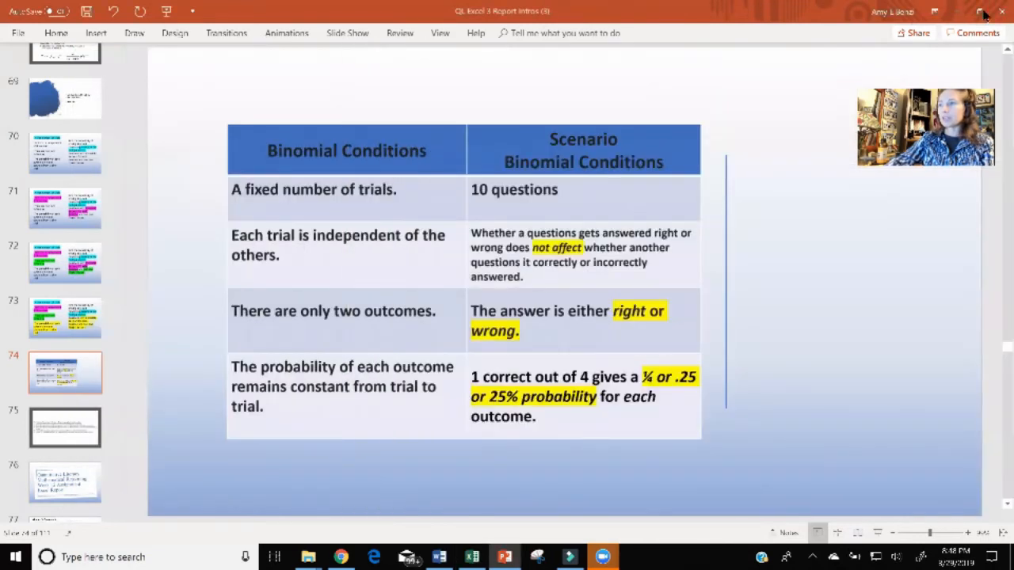
left_click(979, 11)
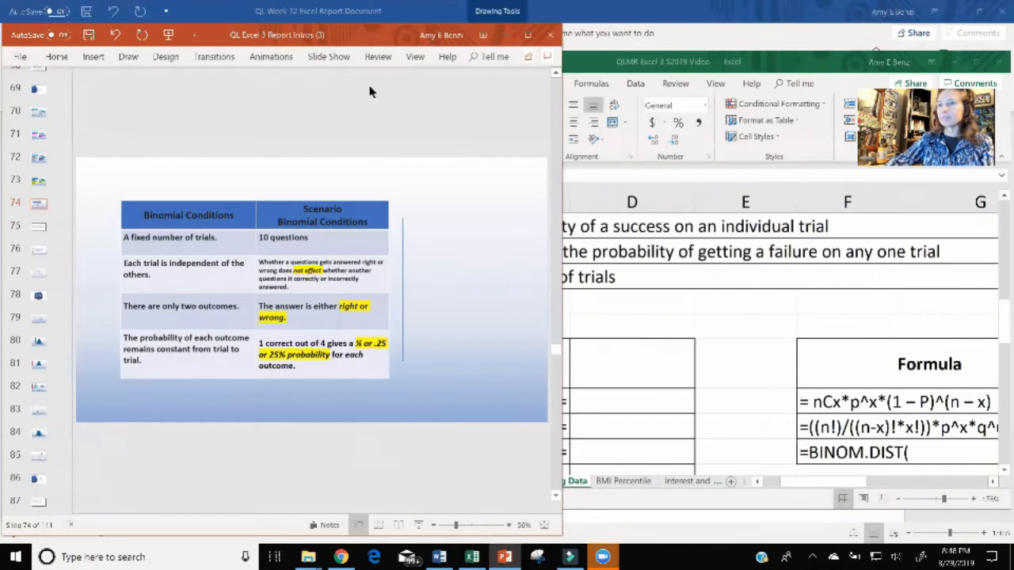
left_click_drag(351, 39, 342, 20)
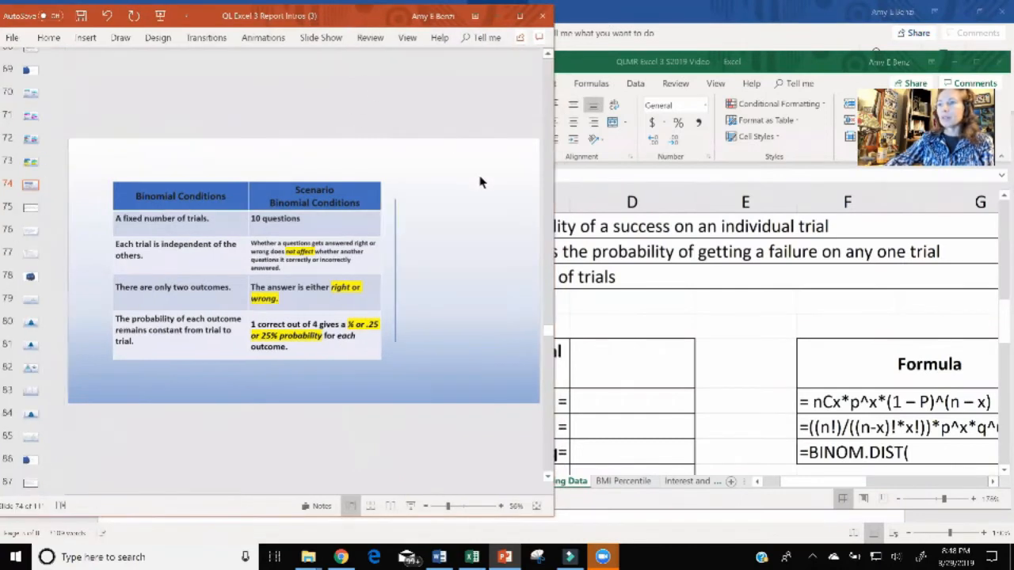
left_click_drag(548, 171, 354, 176)
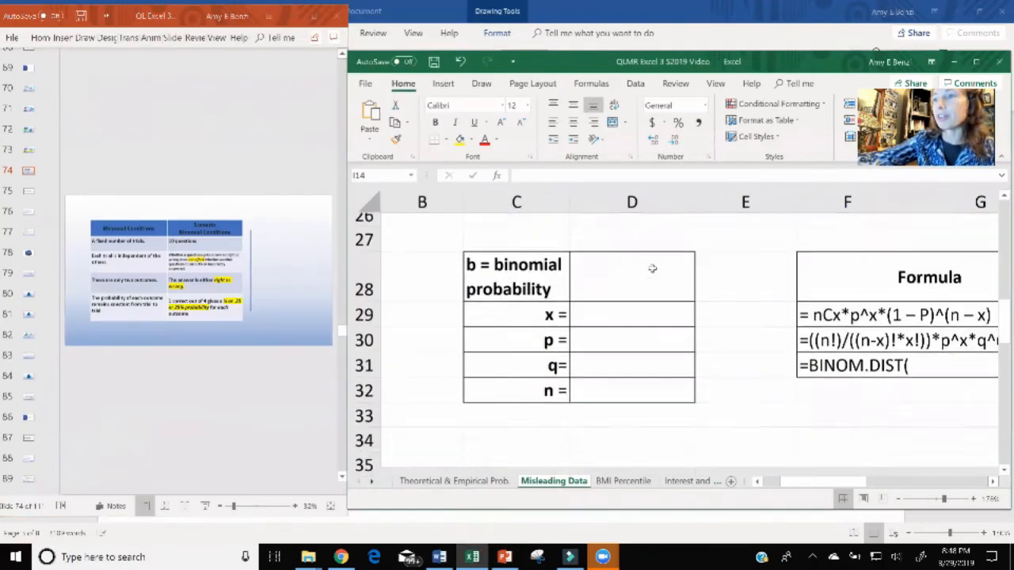
Step: Compare the slide's scenario binomial conditions with the worksheet's variable definitions and the blank variable table
scroll(203, 273, "up", 4)
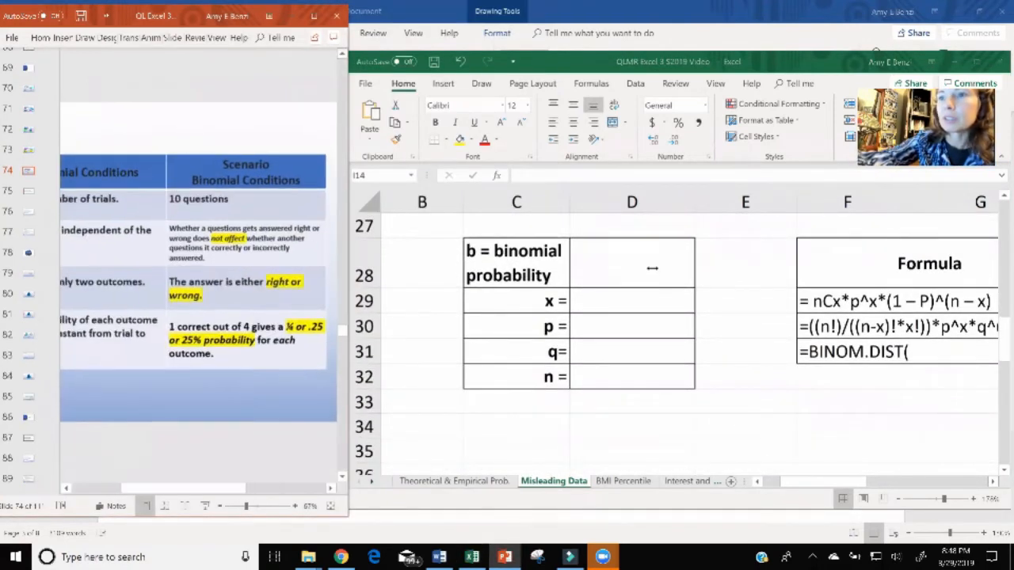
scroll(198, 273, "up", 2)
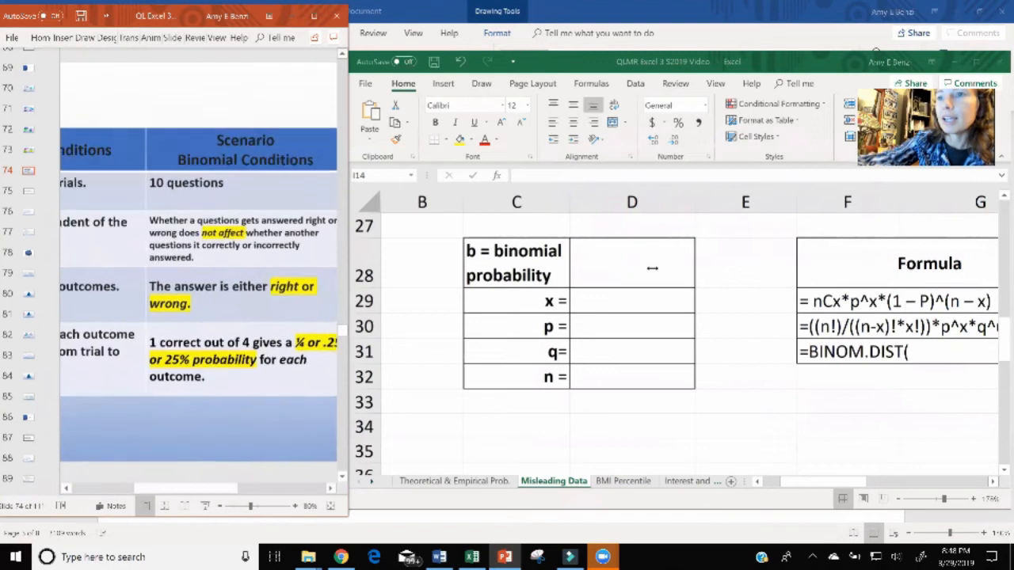
scroll(198, 273, "down", 2)
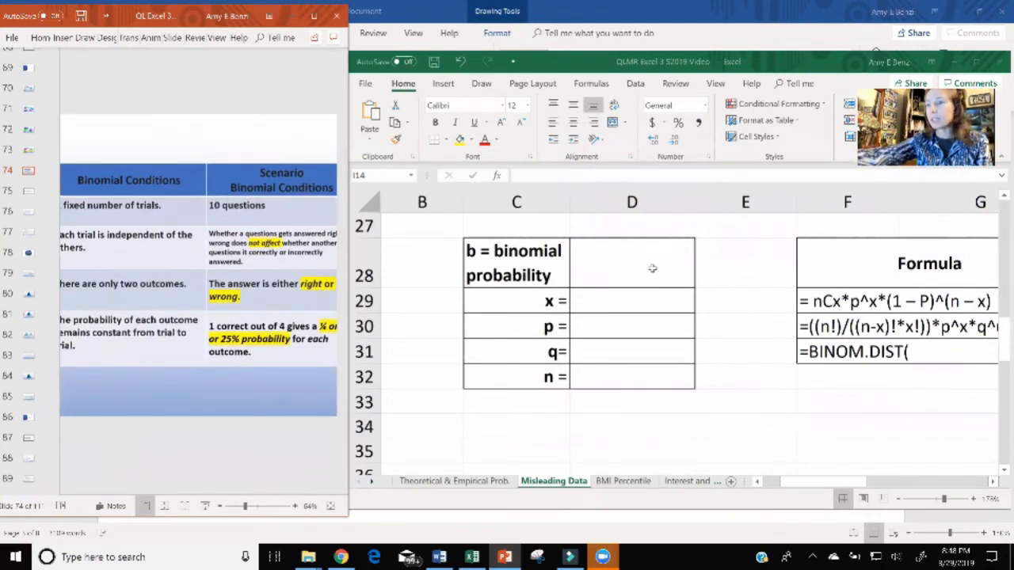
scroll(652, 268, "up", 2)
scroll(651, 267, "up", 1)
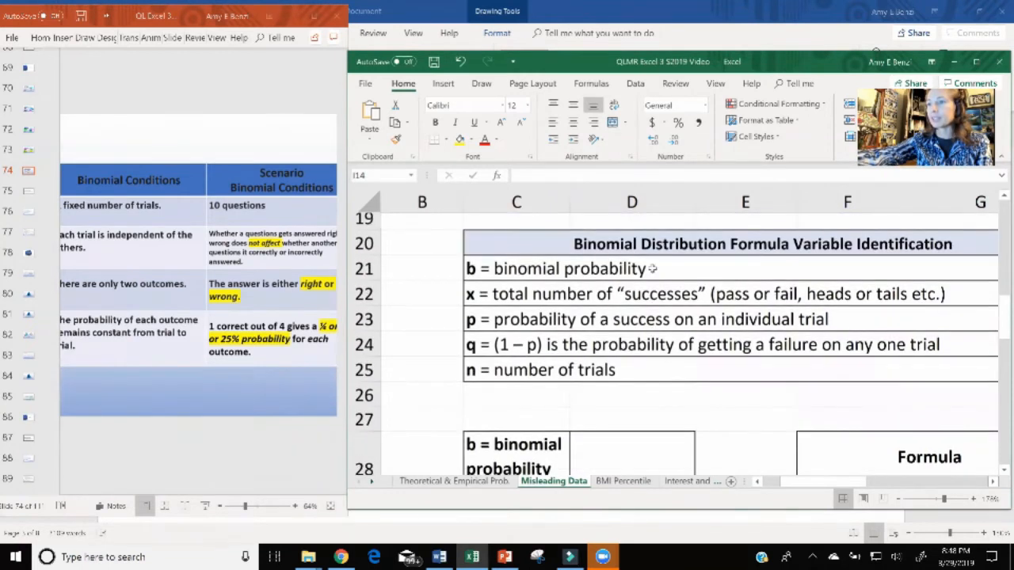
scroll(652, 269, "down", 1)
scroll(652, 266, "down", 1)
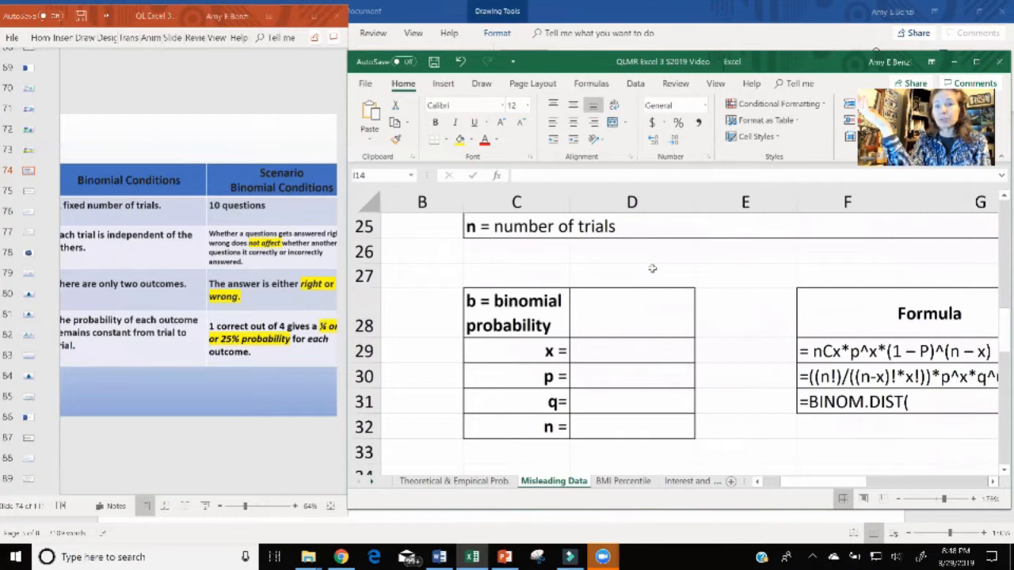
Step: Maximize the Excel workbook window and enter 8 as the x value in cell D29
left_click(670, 353)
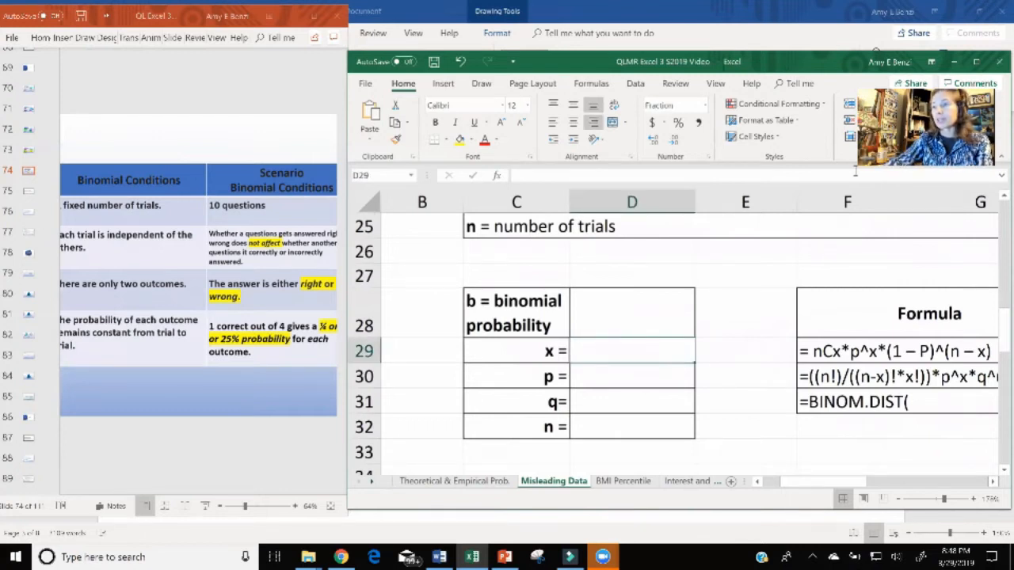
left_click(976, 62)
double_click(321, 300)
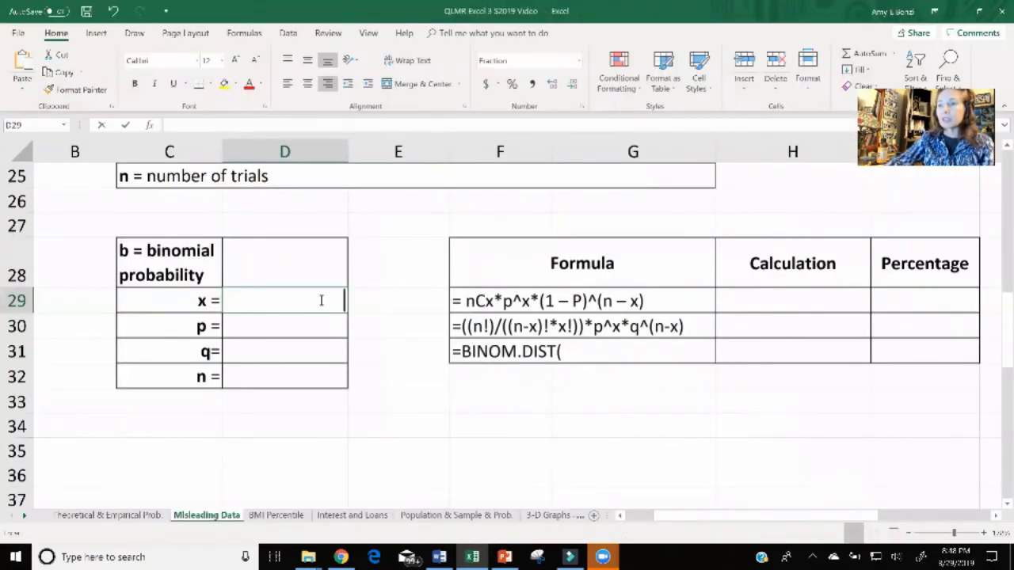
type("8")
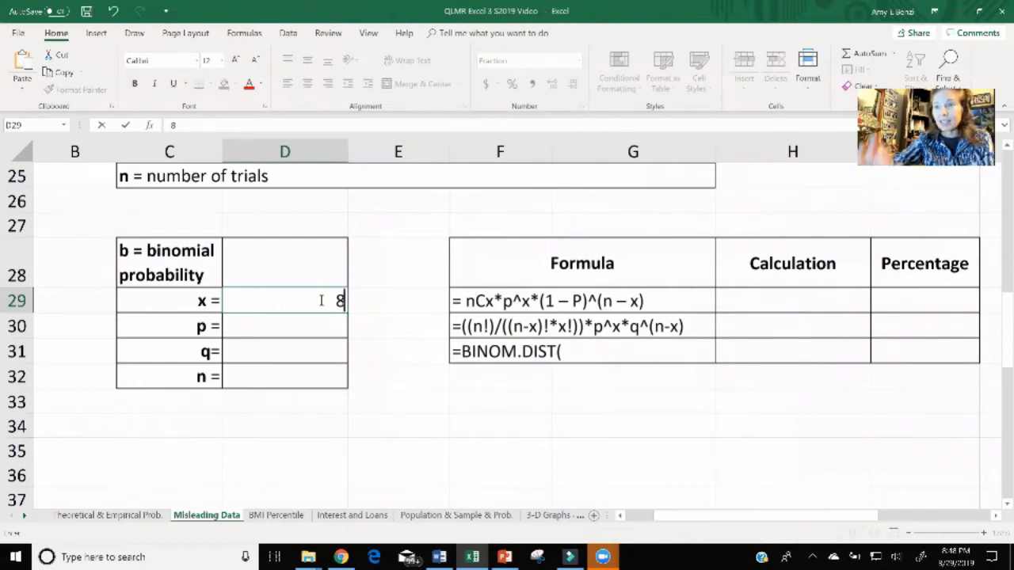
Step: Enter 1/4 as the p value in cell D30
double_click(322, 324)
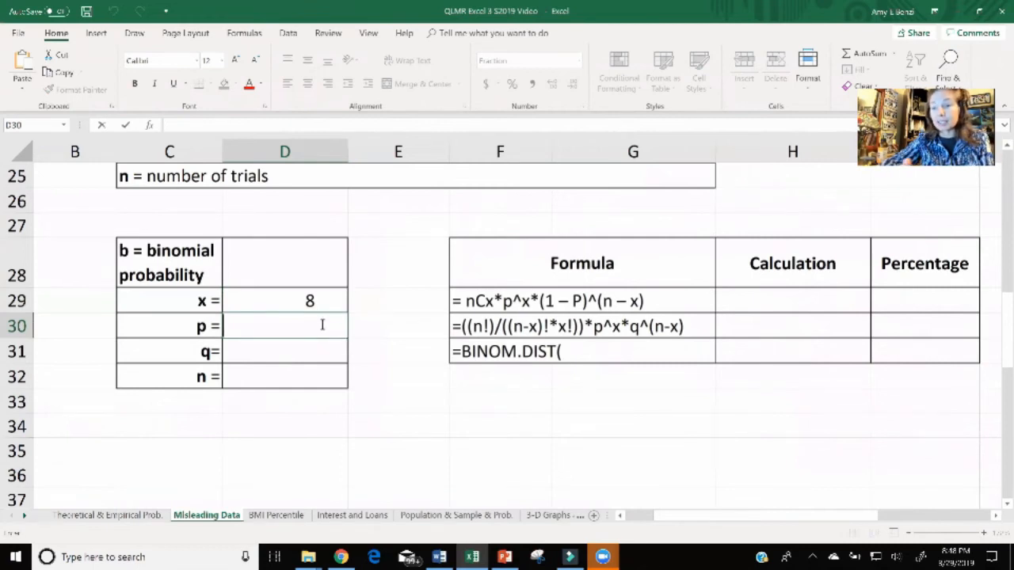
type("1")
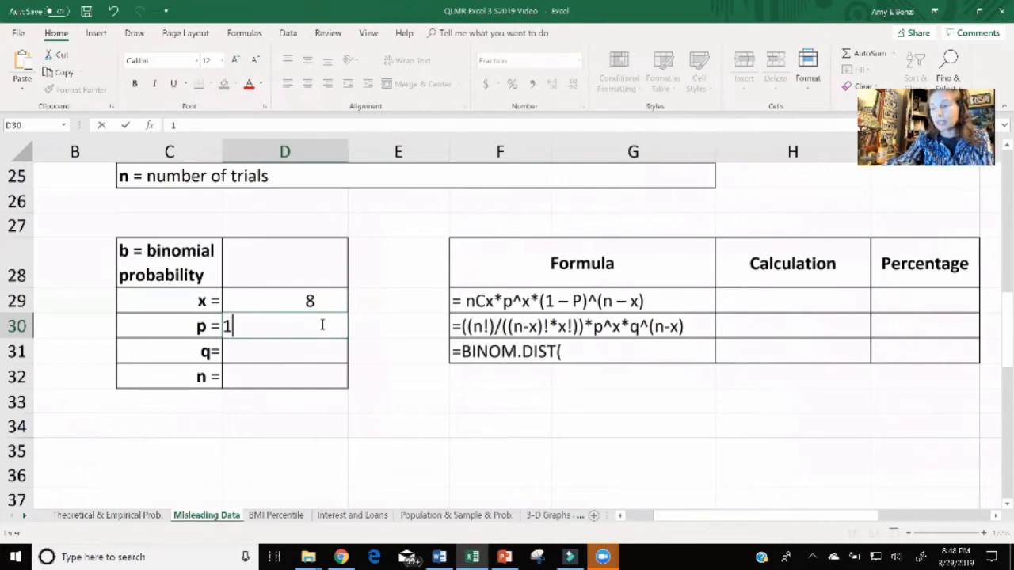
type("/4")
key("Return")
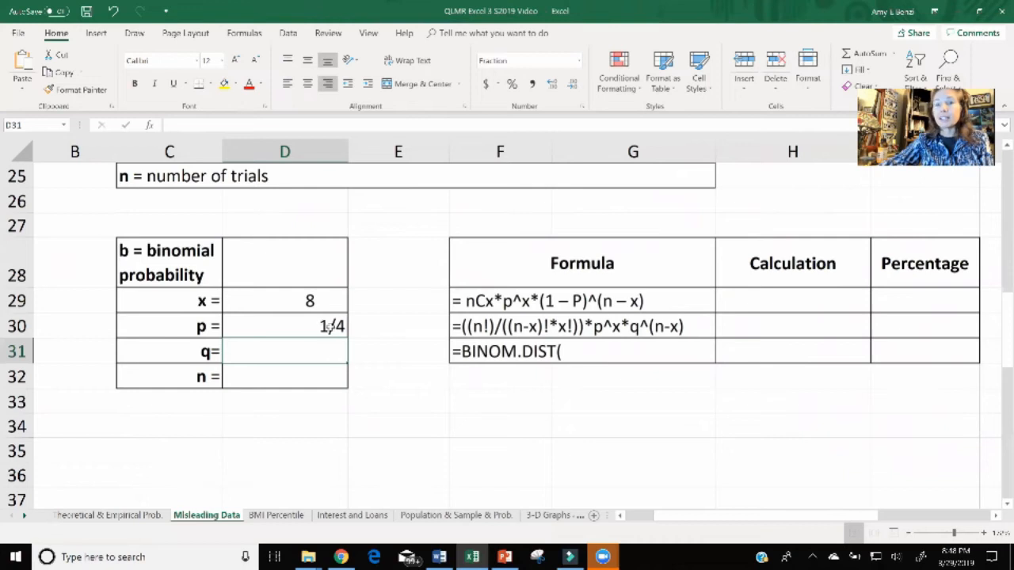
Step: Look through the number formats available for the p value in D30 without changing its format
left_click(324, 326)
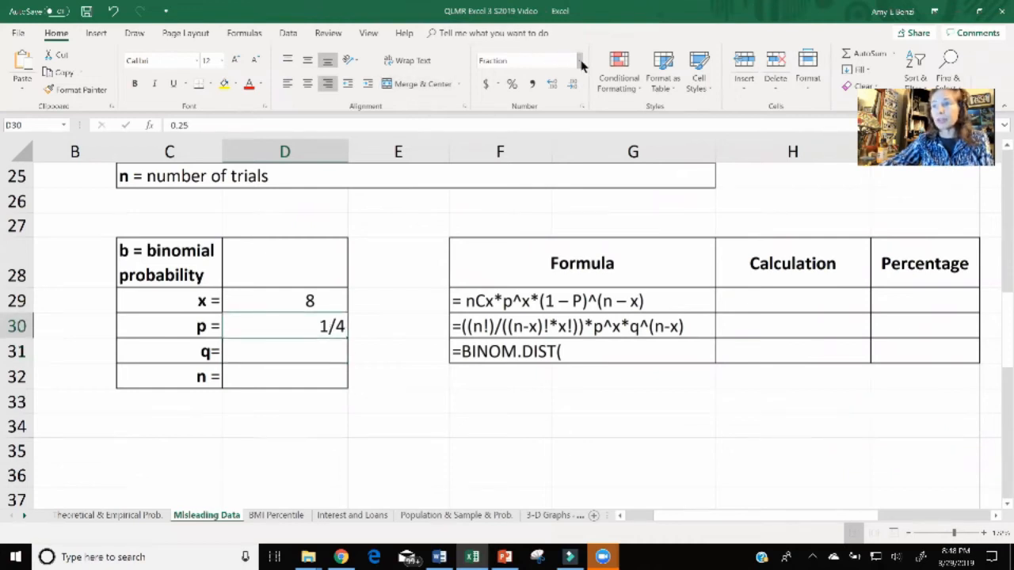
left_click(579, 61)
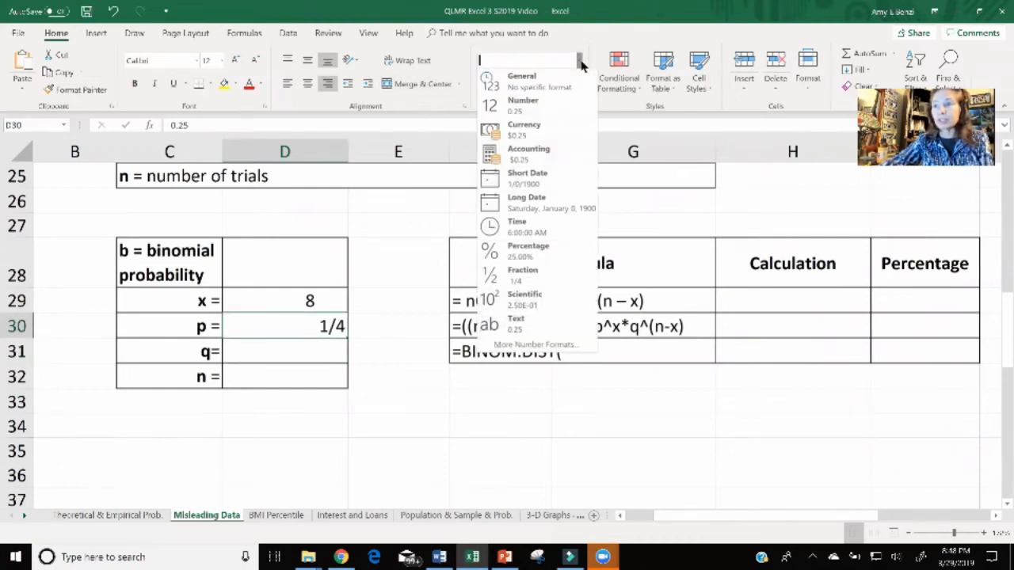
left_click(358, 252)
Step: Calculate q in cell D31 with the formula =1-D30
left_click(292, 347)
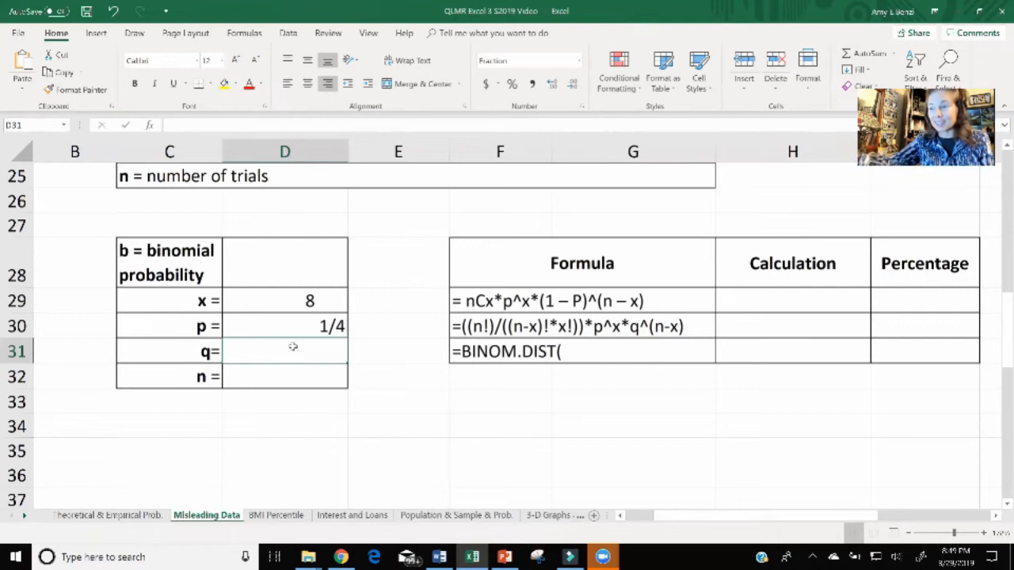
type("=1-")
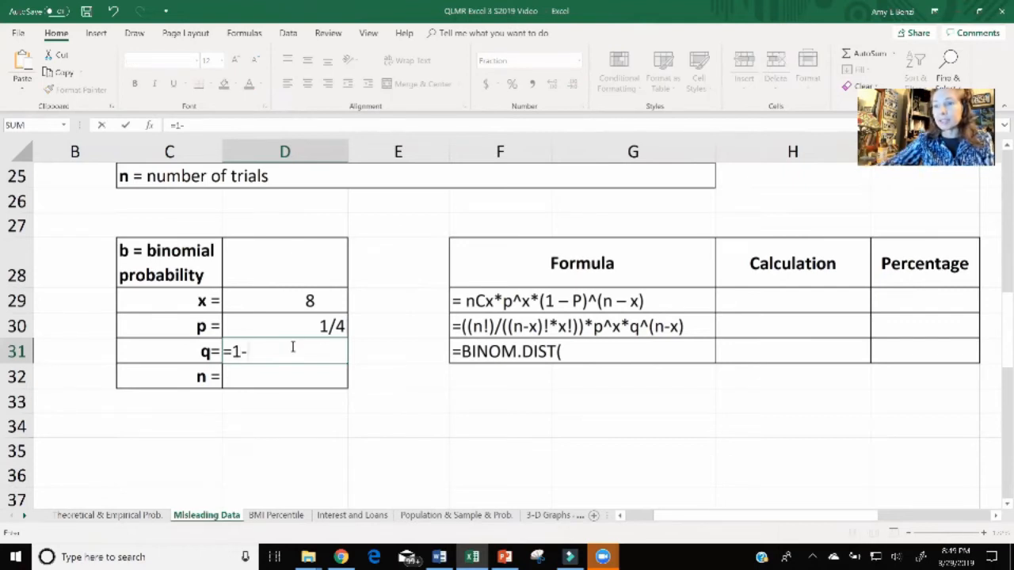
left_click(317, 329)
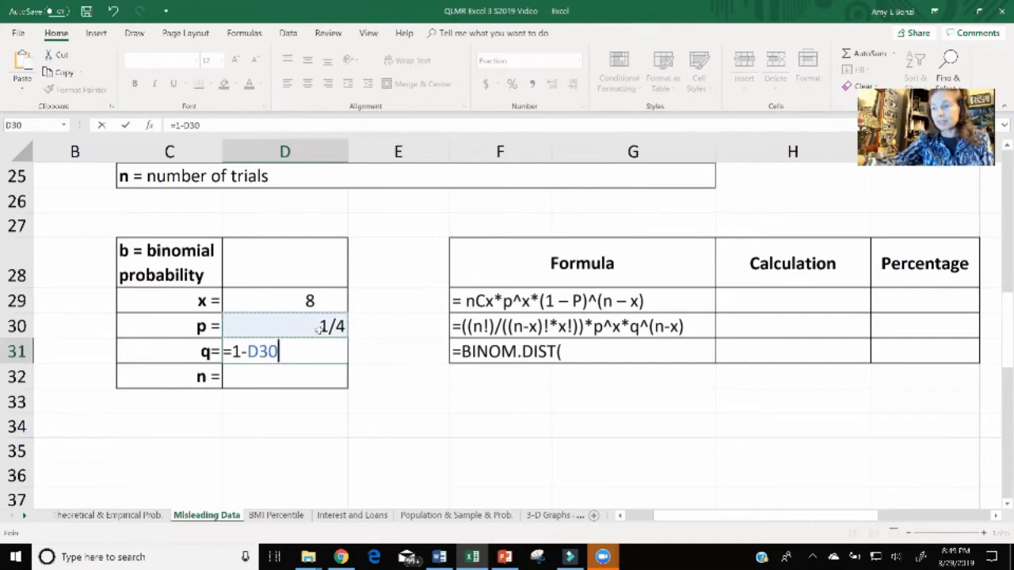
key("Return")
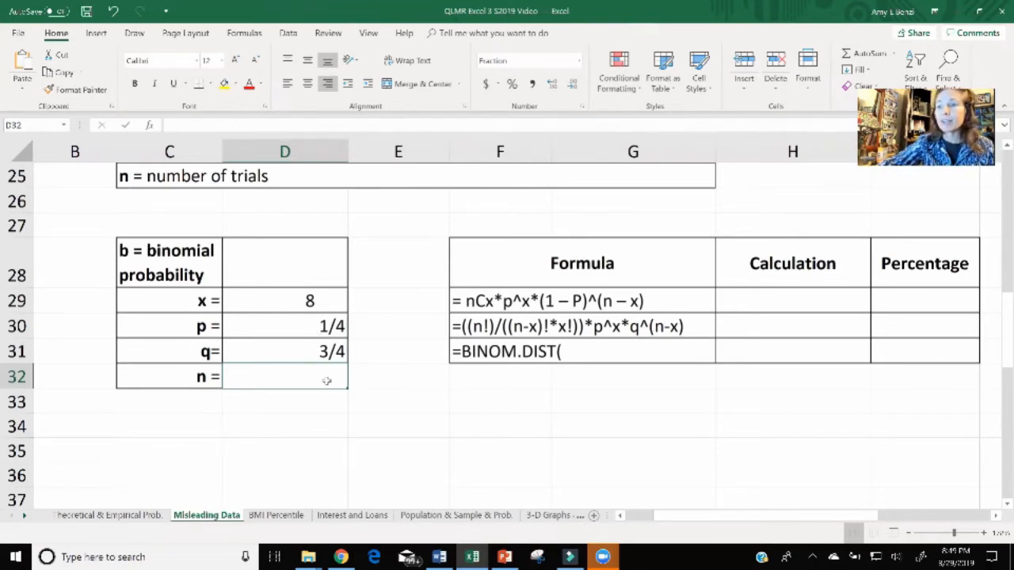
Step: Enter 10 as the number of trials n in cell D32
double_click(326, 381)
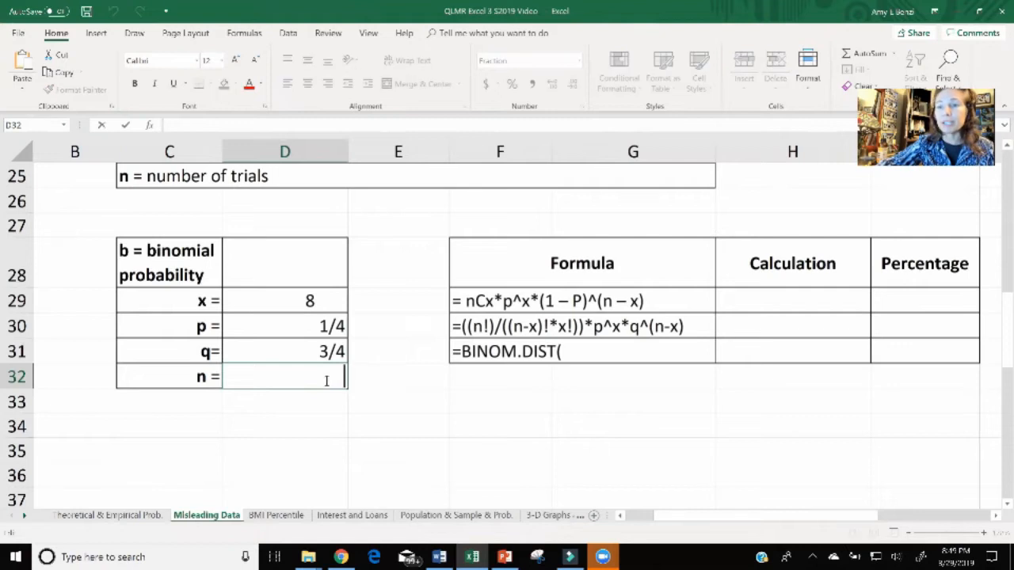
type("10")
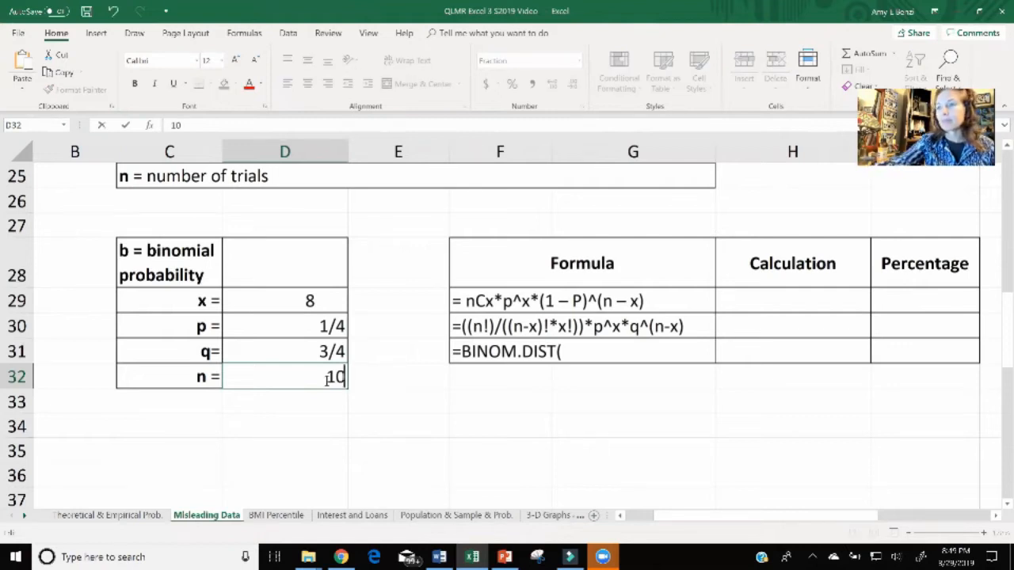
key("Return")
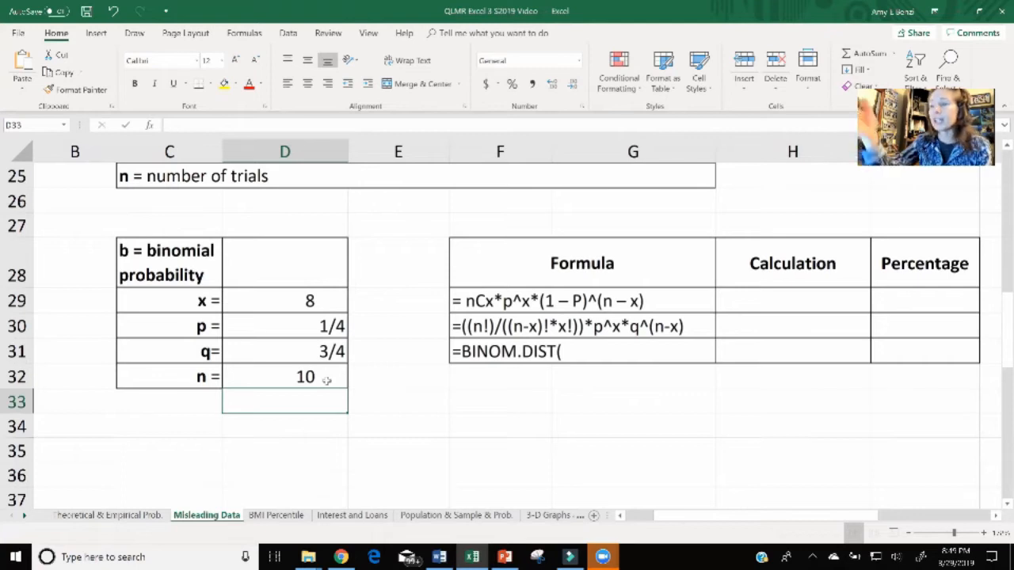
Step: Switch to the Word report document and move the yellow highlight box onto the sub-bullets under "Create a table to show"
scroll(326, 380, "up", 1)
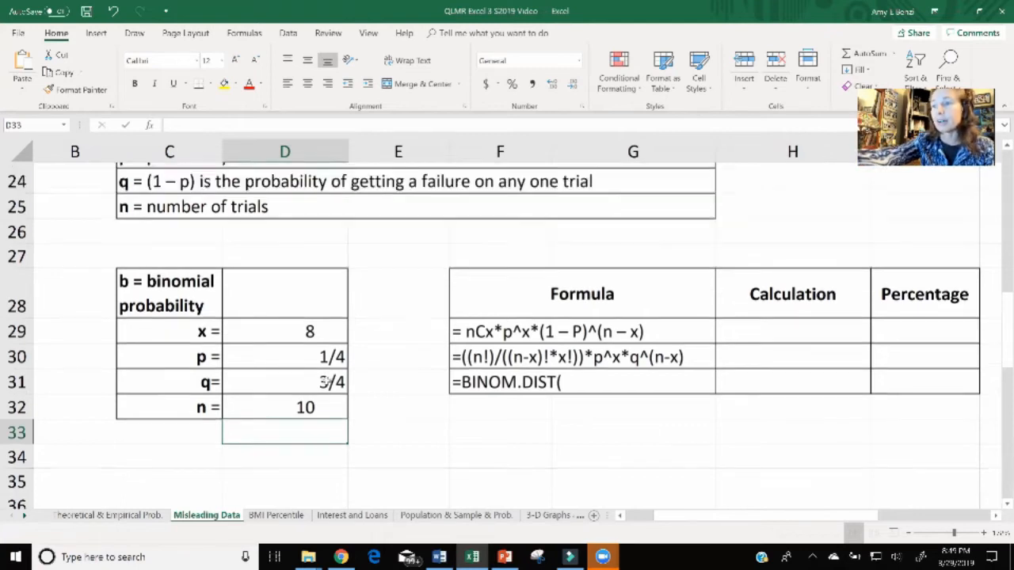
key("alt+Tab")
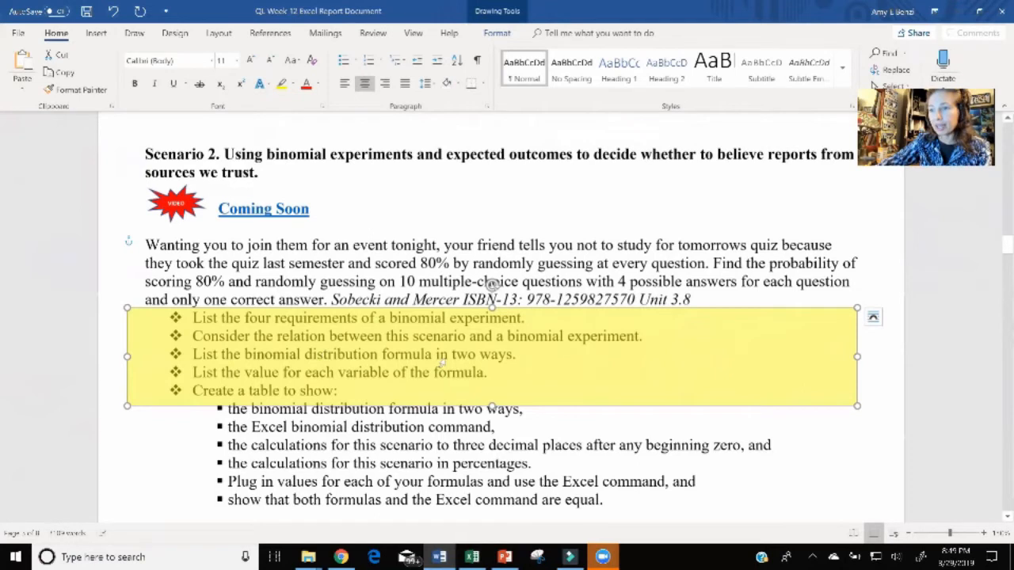
left_click_drag(425, 362, 425, 400)
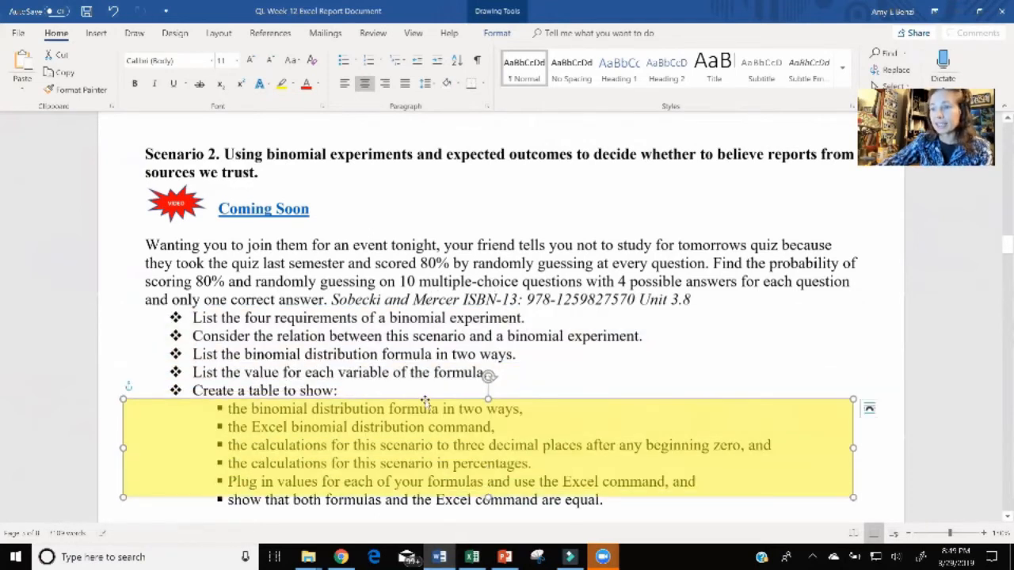
Step: Shrink the yellow highlight box to one line and place it over the bullet about calculations to three decimal places
scroll(476, 359, "down", 3)
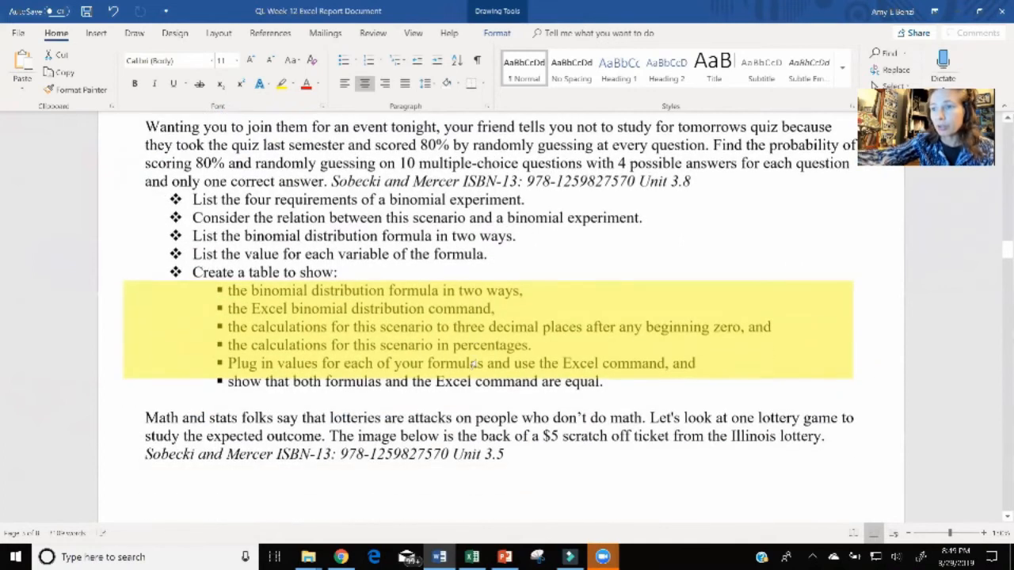
left_click_drag(488, 377, 479, 303)
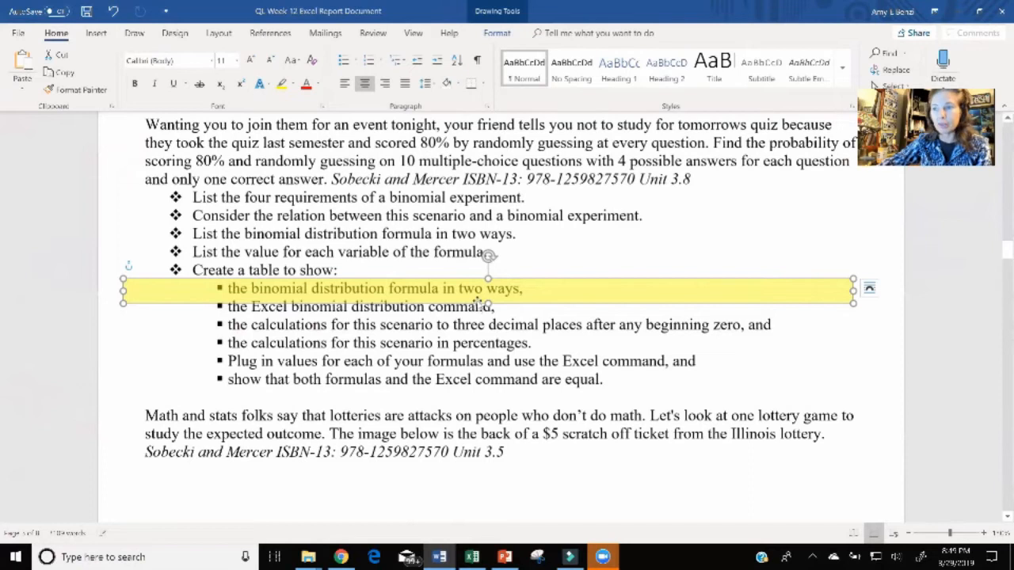
left_click_drag(475, 278, 473, 311)
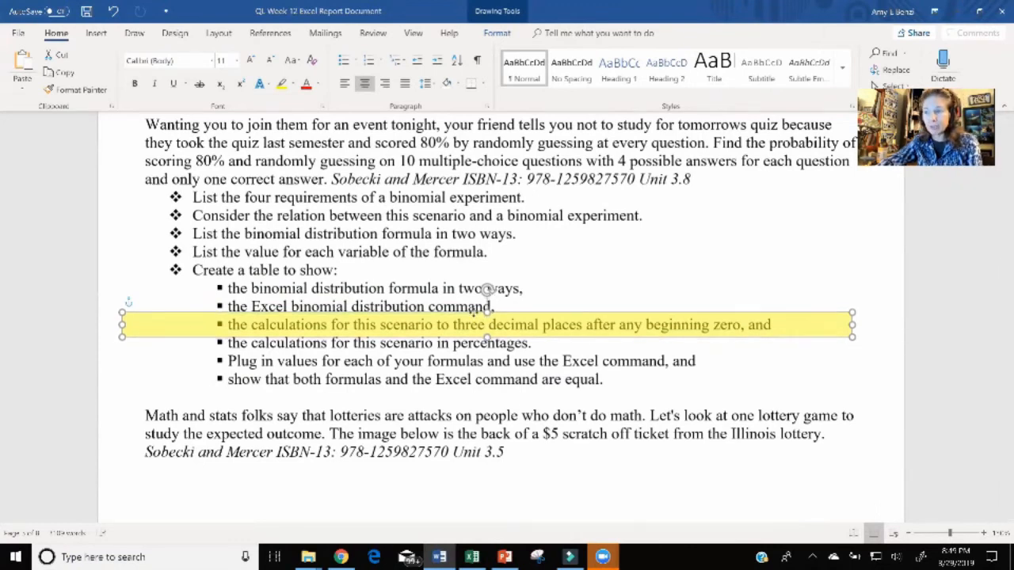
Step: Move the yellow highlight box down through the sub-bullets onto "show that both formulas and the Excel command are equal."
left_click_drag(475, 311, 472, 328)
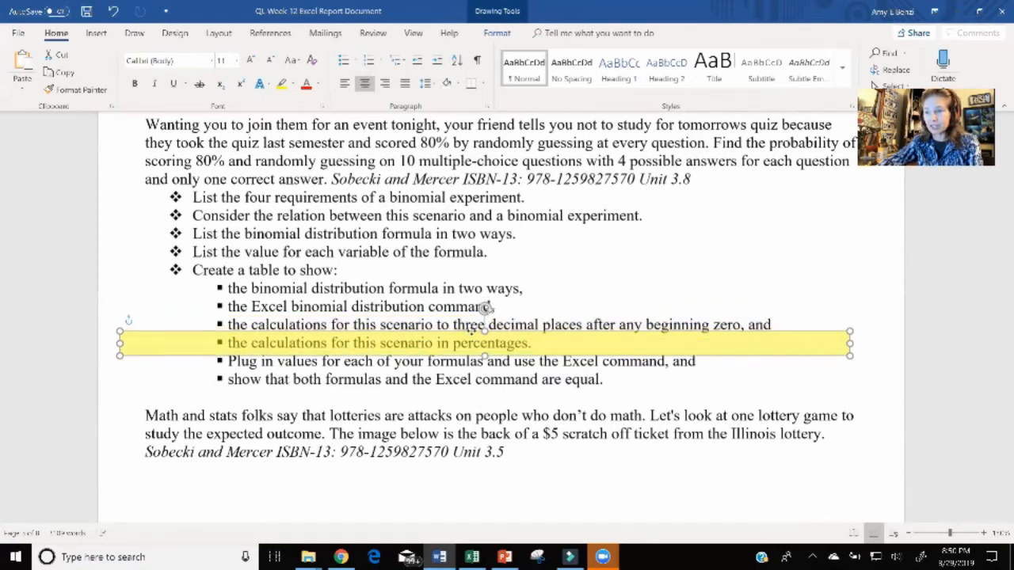
key("Down")
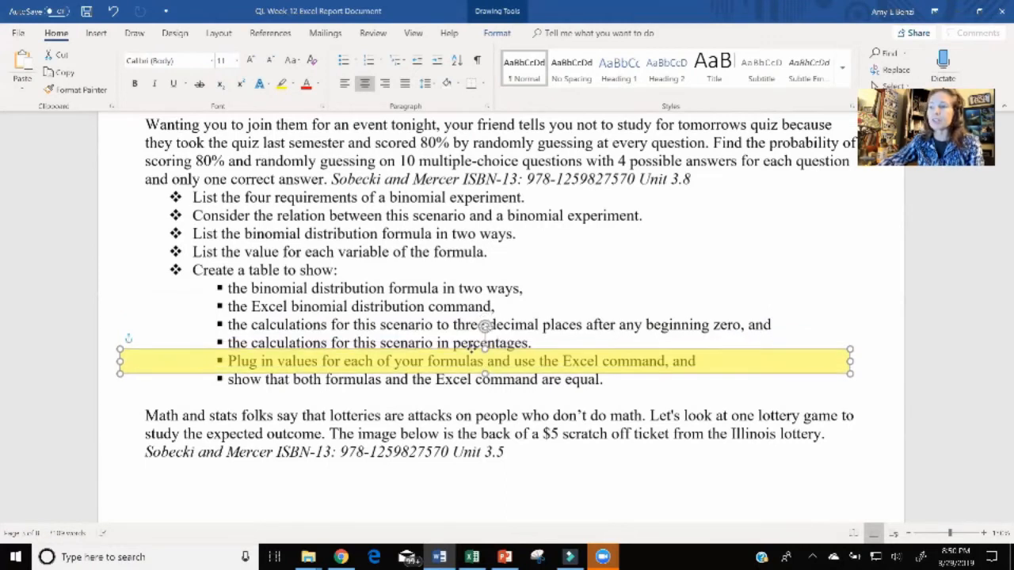
left_click_drag(471, 347, 474, 361)
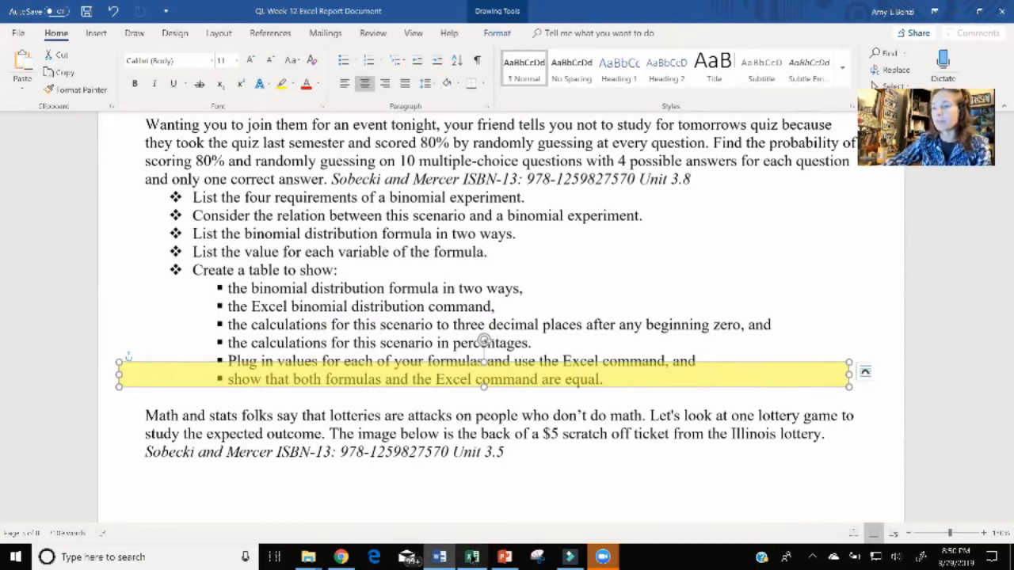
Step: Switch to the Excel workbook and review the binomial distribution formulas listed above the variable identification table
left_click(472, 556)
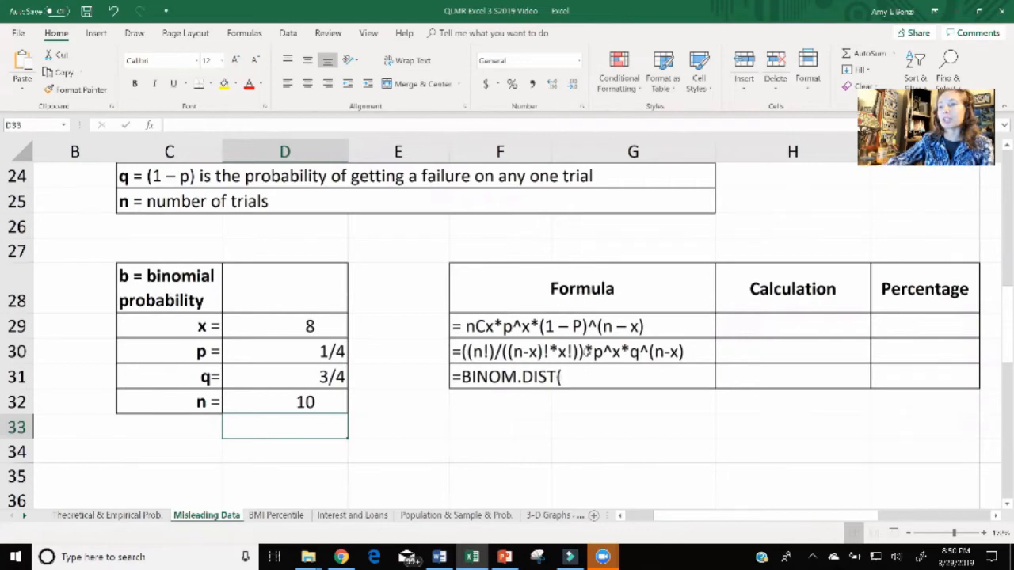
scroll(586, 352, "up", 3)
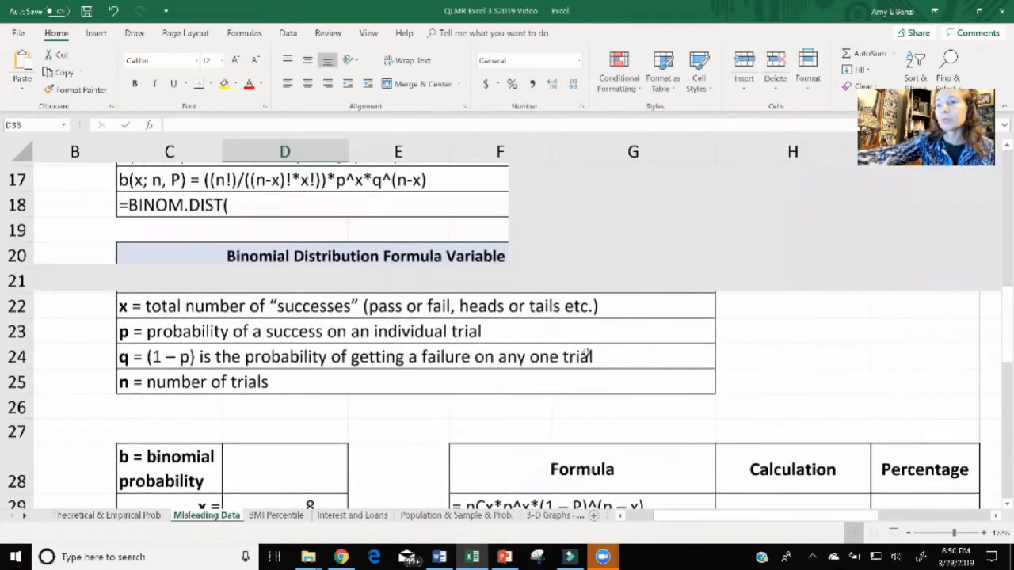
scroll(586, 352, "up", 2)
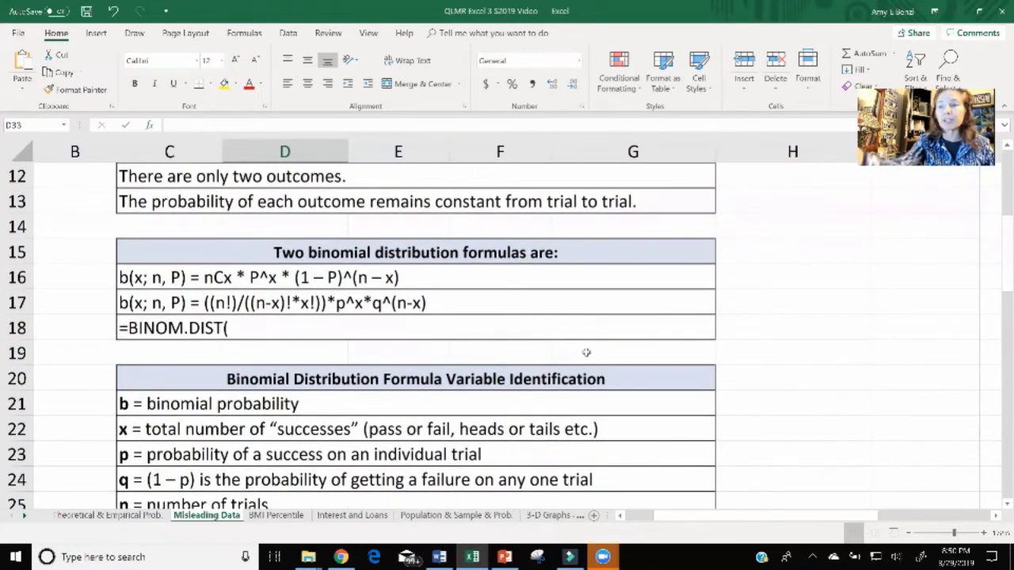
Step: Switch to Chrome, search Google Images for "binomial distribution formula", and return to the Excel workbook
key("alt+Tab")
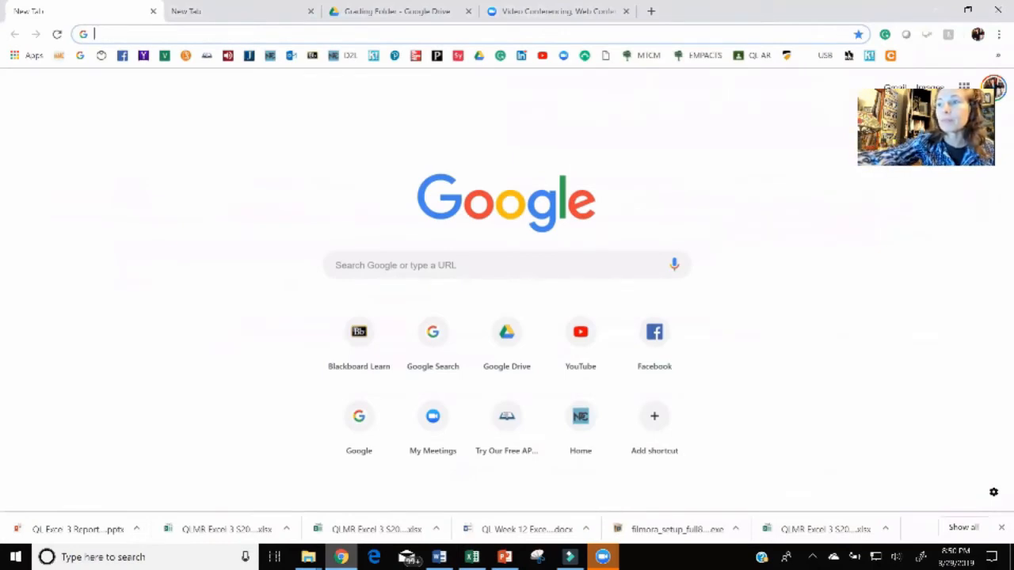
left_click(674, 265)
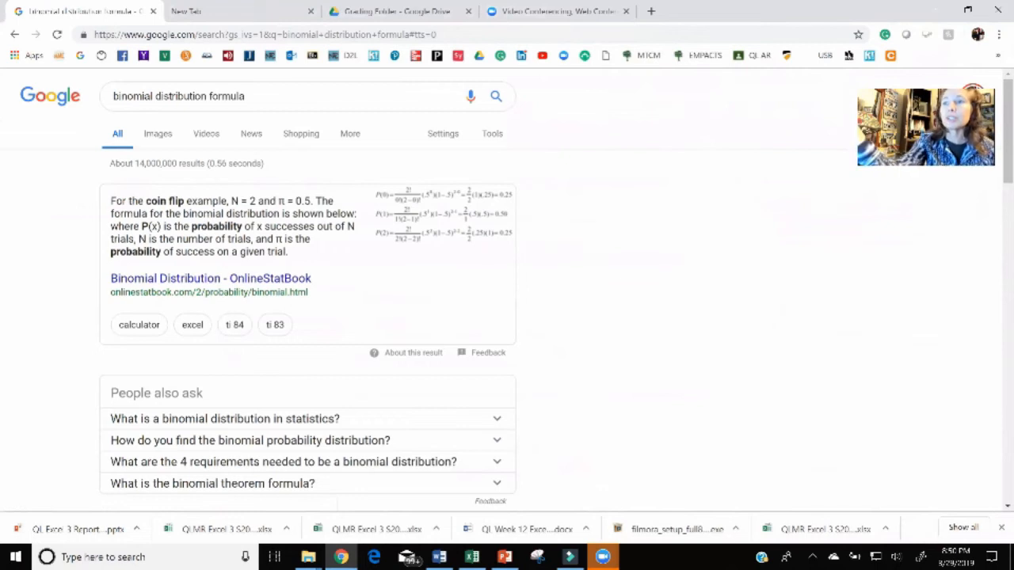
left_click(158, 133)
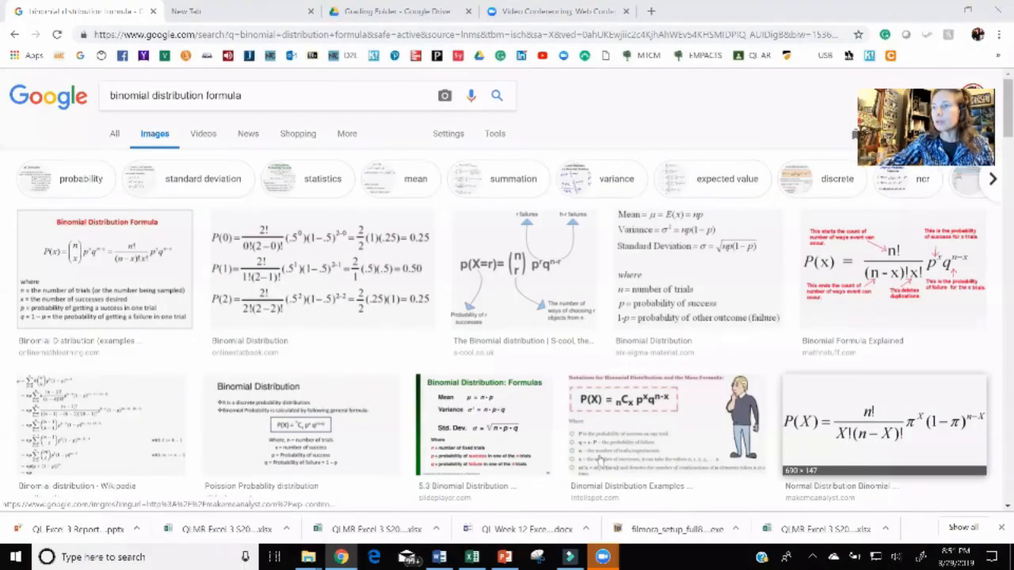
left_click(934, 11)
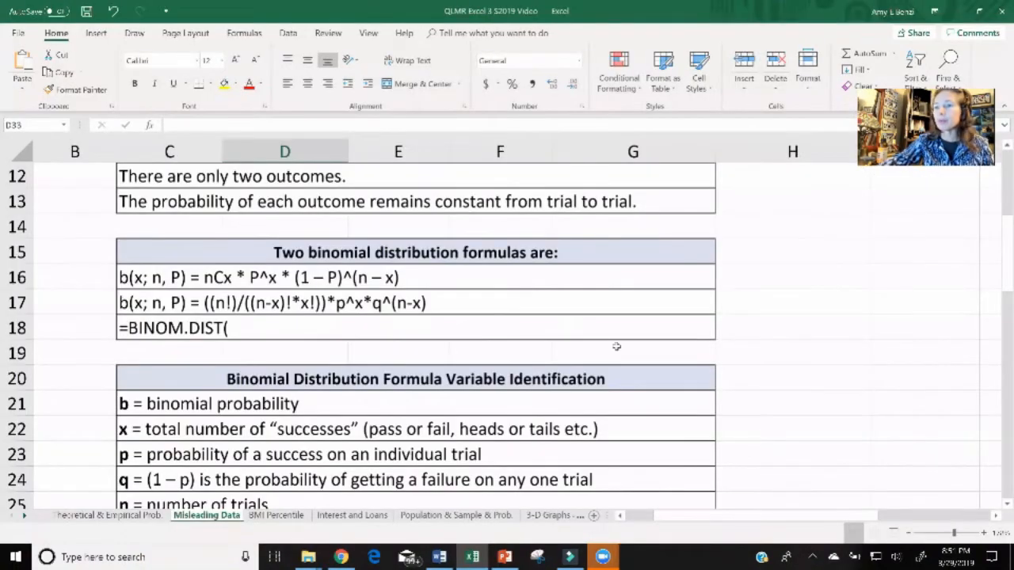
Step: Highlight the nCx term in the first formula of the Formula column, cell F29, to examine it
scroll(617, 346, "down", 3)
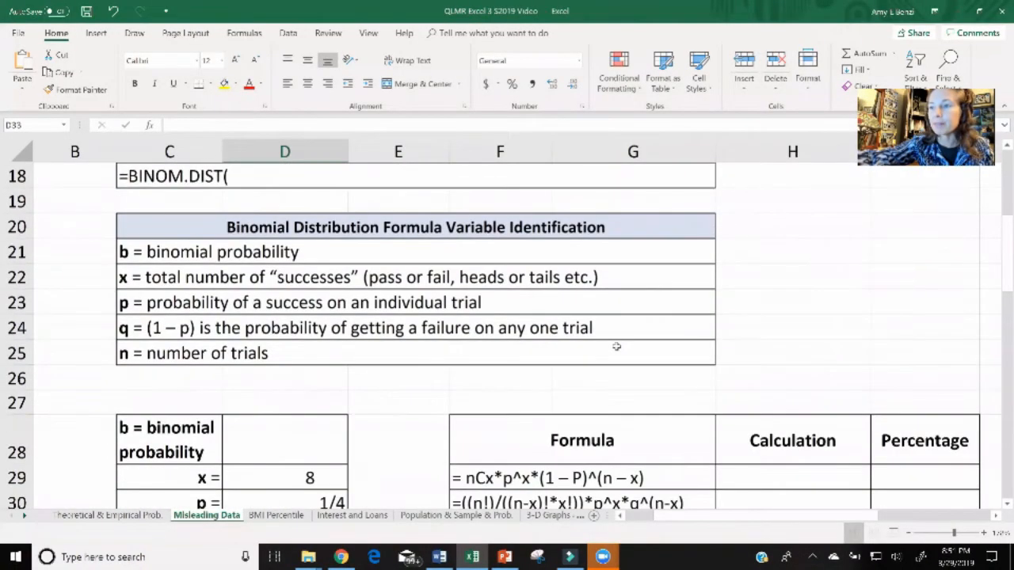
scroll(616, 346, "down", 2)
scroll(616, 346, "right", 1)
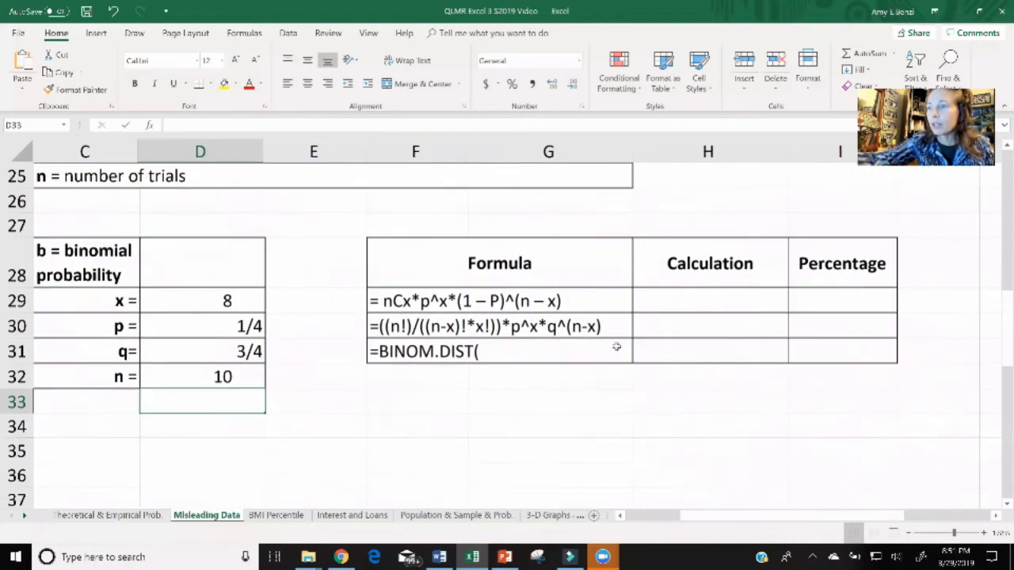
double_click(662, 304)
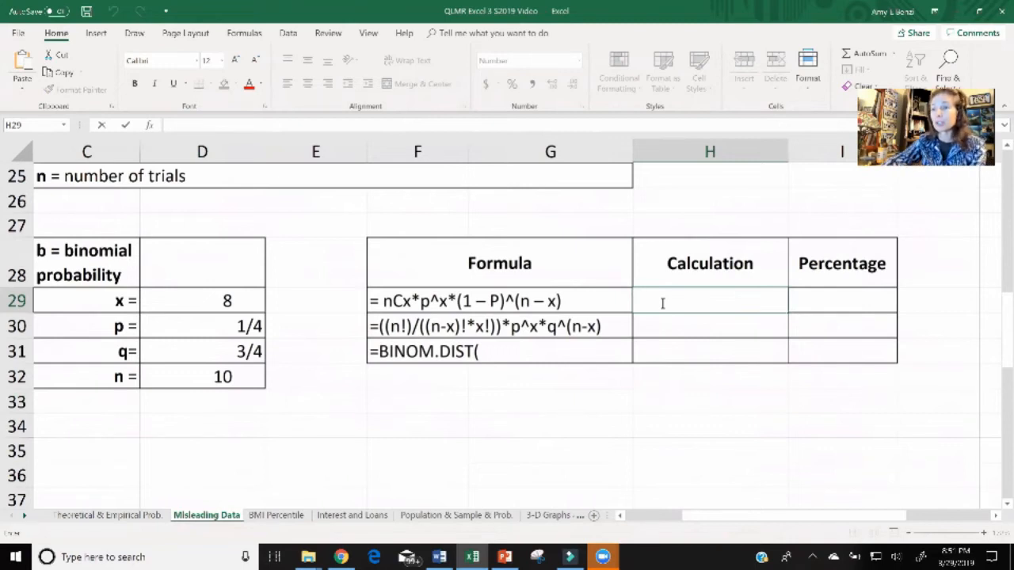
double_click(398, 299)
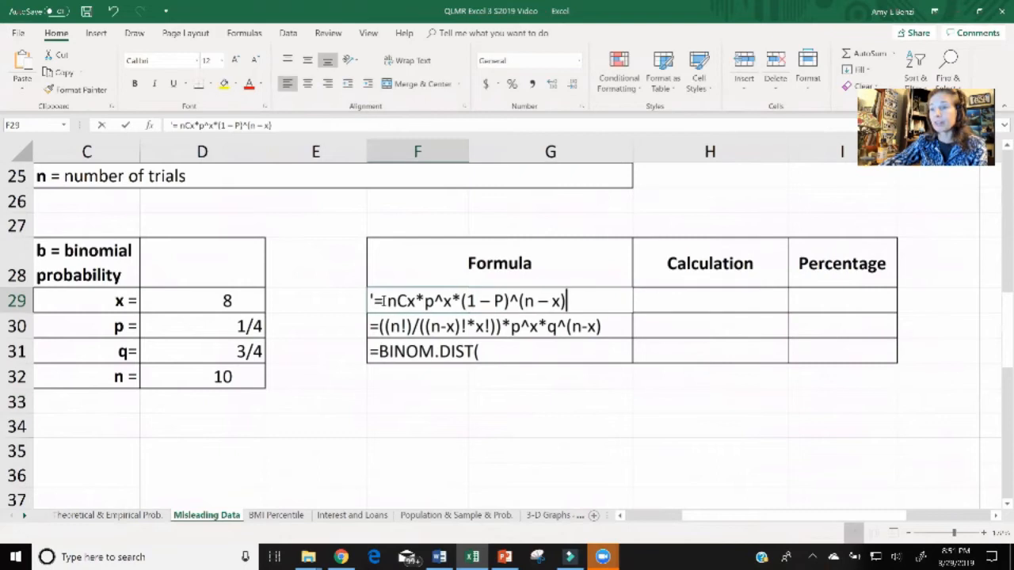
double_click(403, 300)
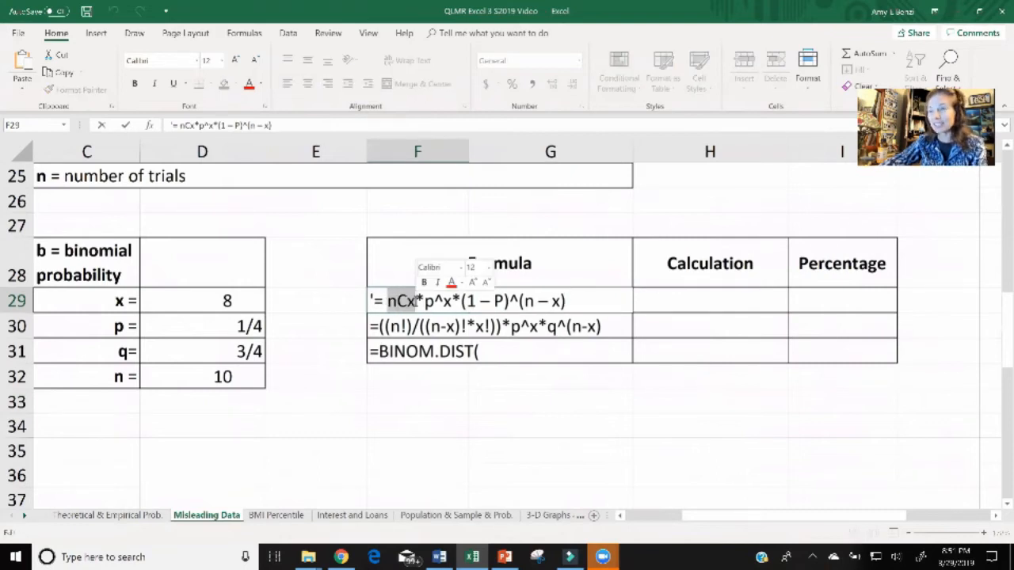
Step: Begin the calculation in cell H29 with the combination of n and x, =COMBIN(D32,D29)
left_click(652, 305)
type("=")
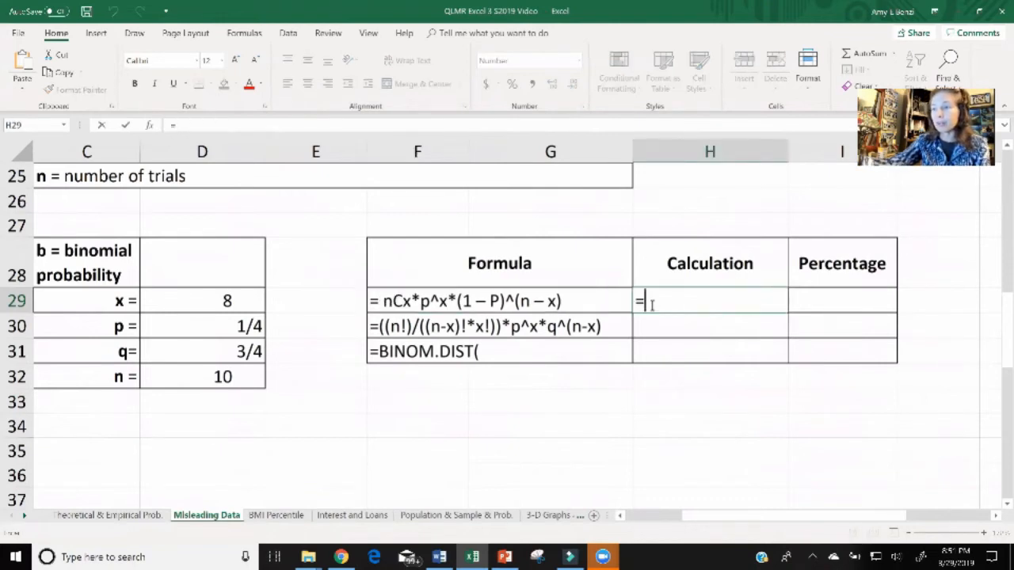
type("com")
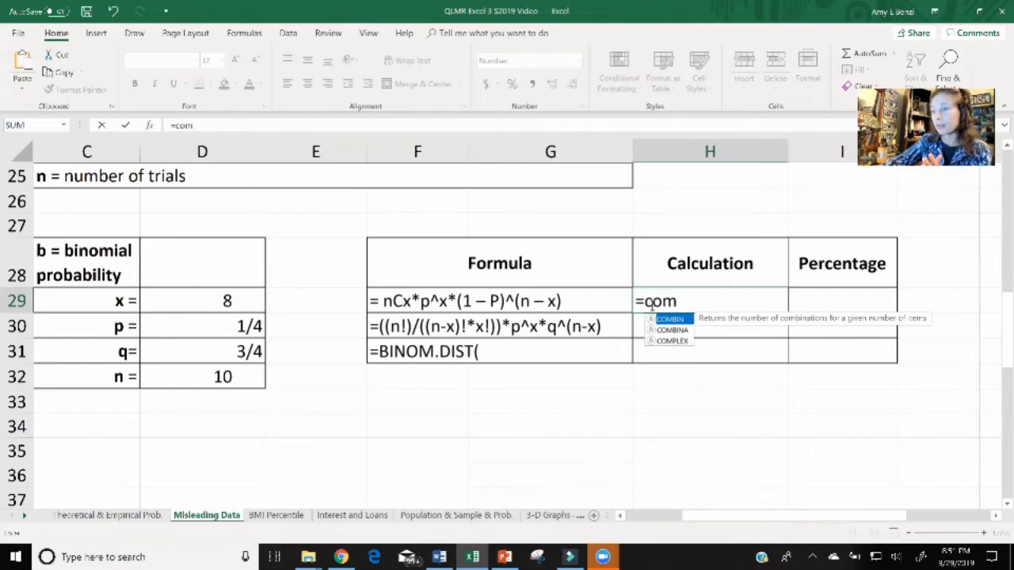
double_click(668, 319)
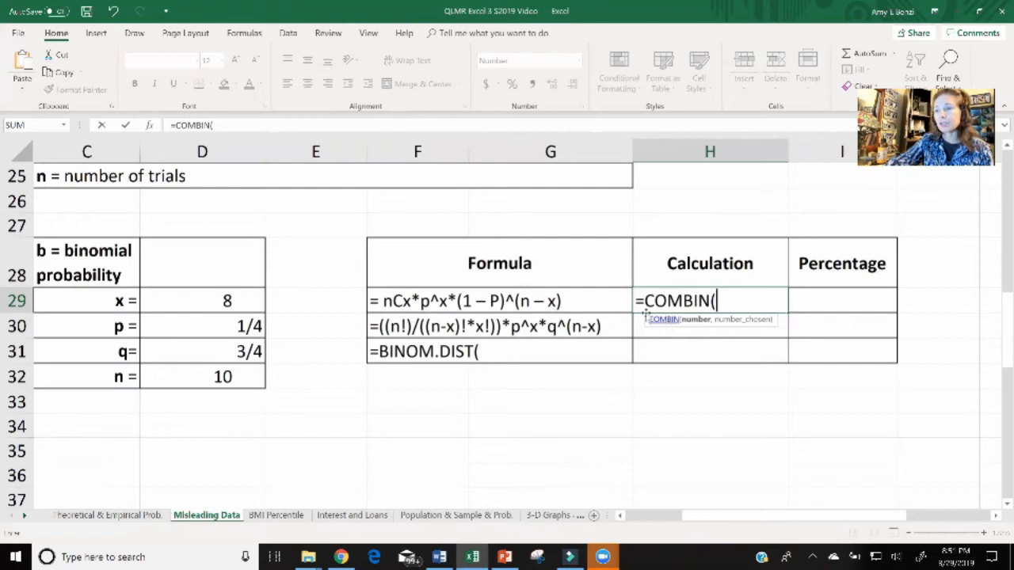
left_click(226, 378)
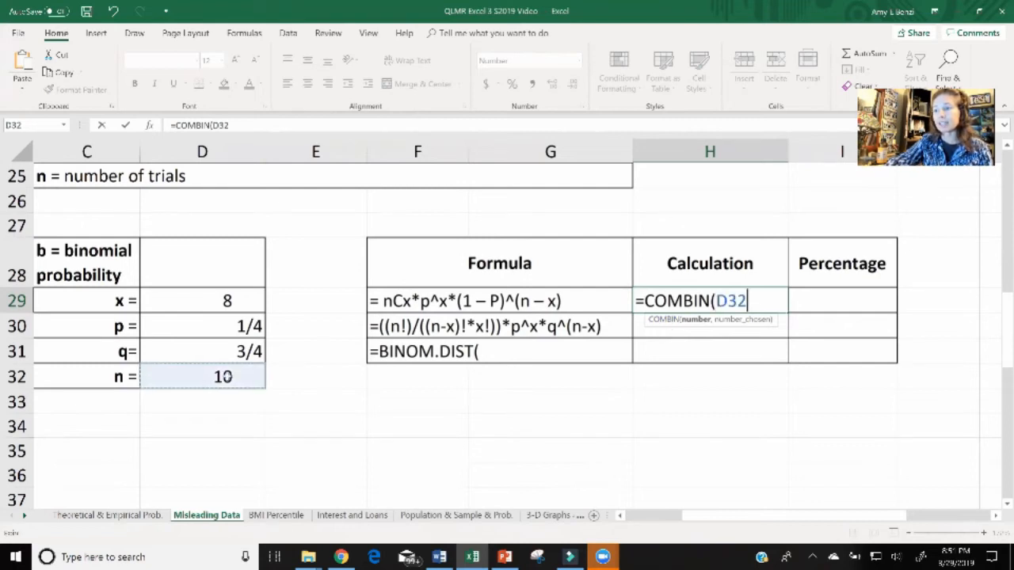
type(",")
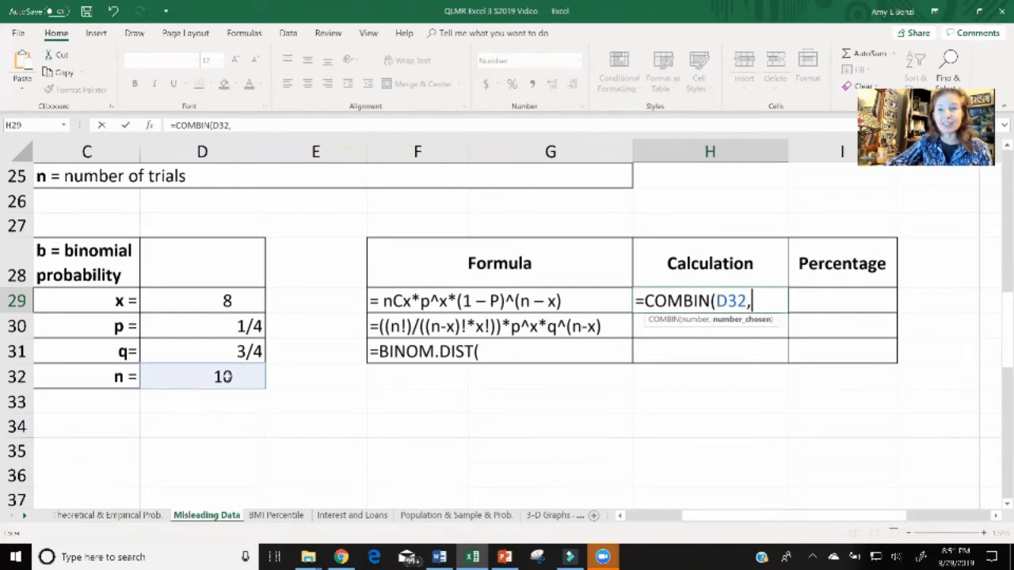
left_click(212, 300)
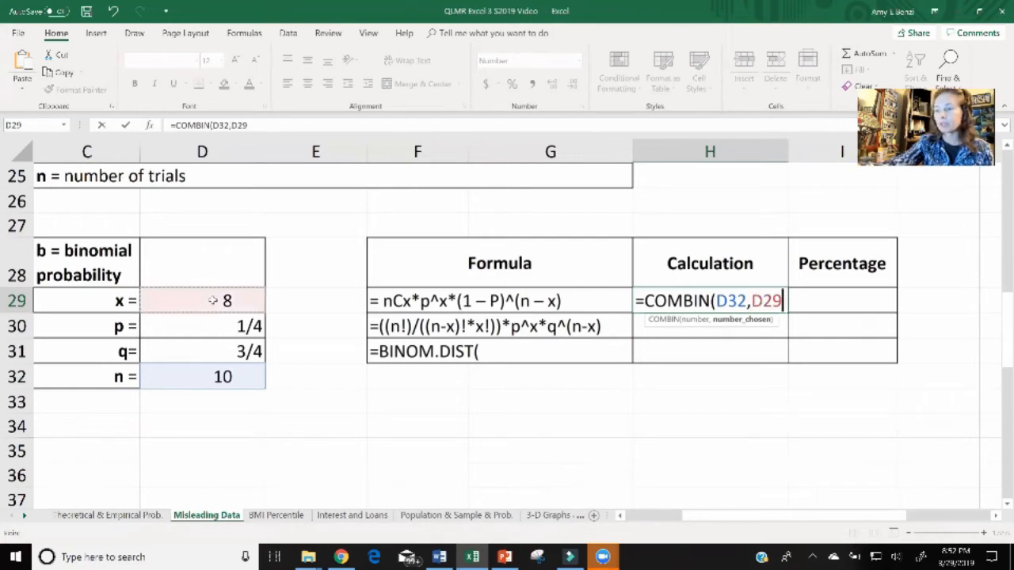
type(")")
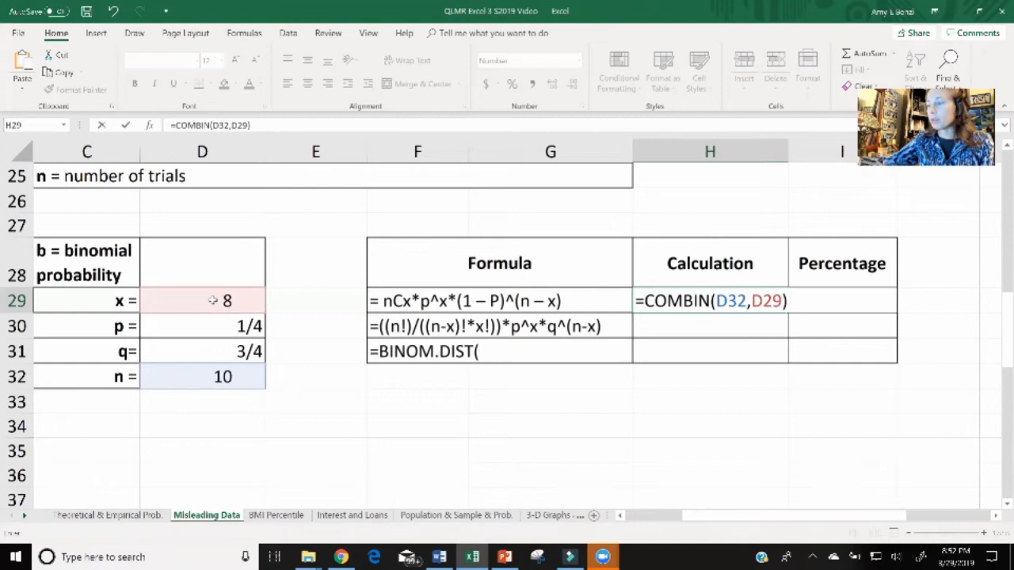
Step: Extend the H29 formula by multiplying by p to the power x, *D30^D29
type("*")
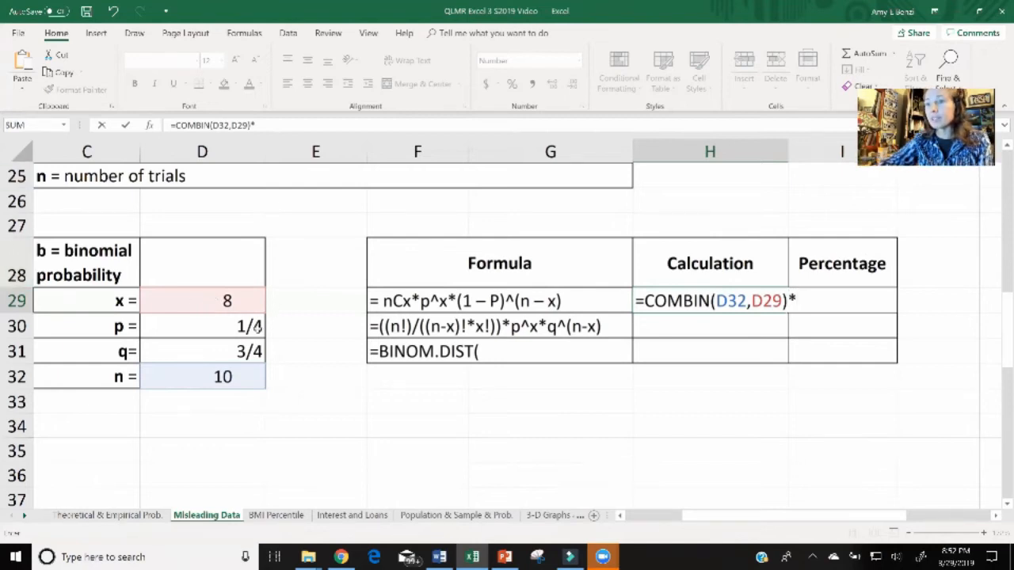
left_click(258, 328)
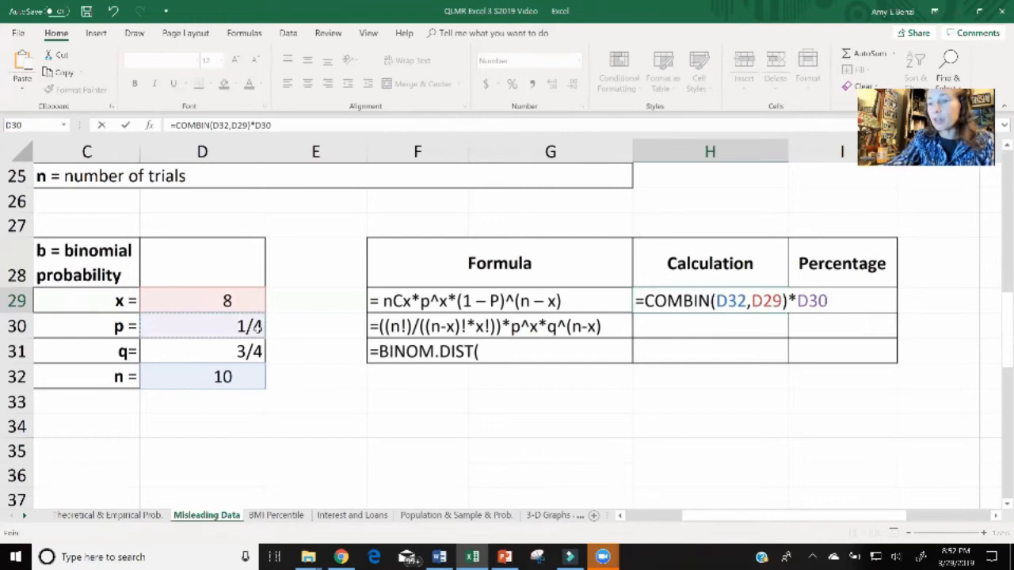
type("^")
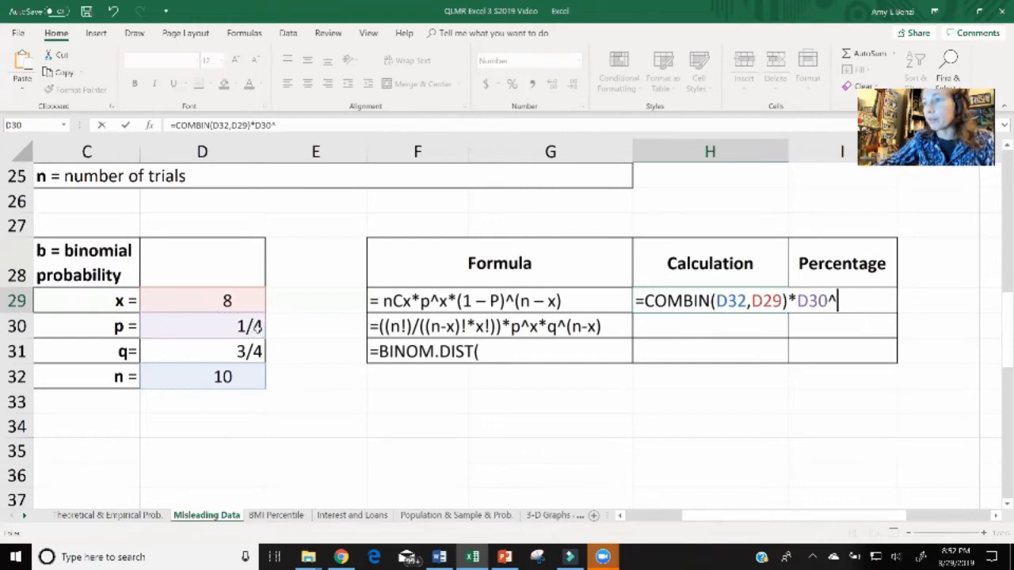
left_click(176, 298)
Step: Complete the H29 formula with the failure term *(1-D30)^(D32-D29) and enter it
type("*")
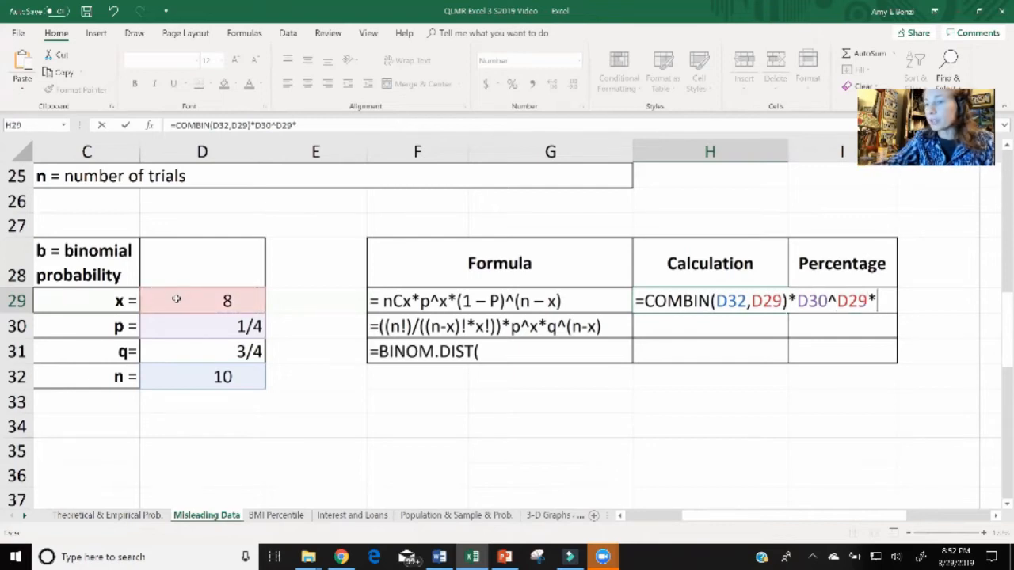
type("(")
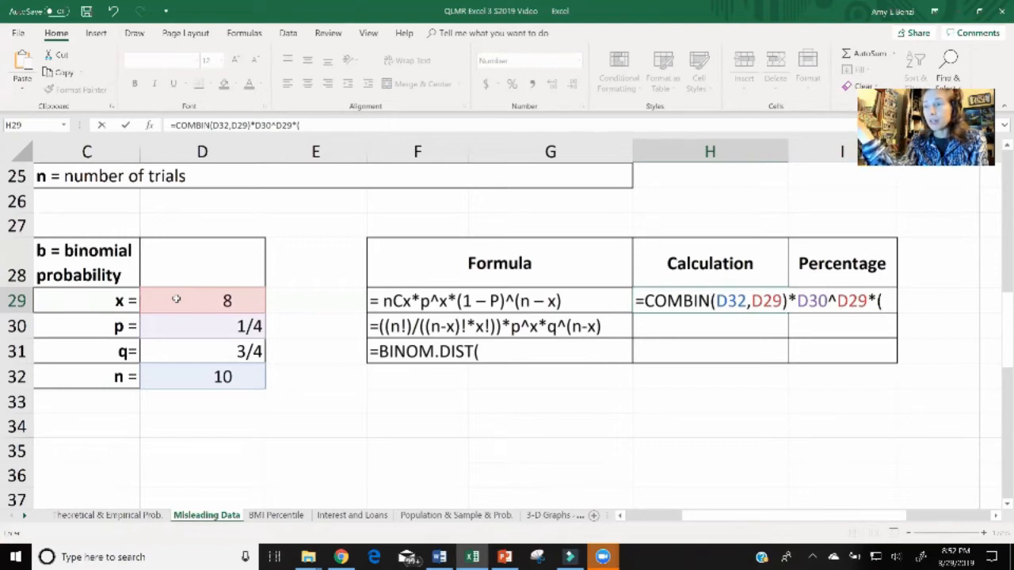
type("1-")
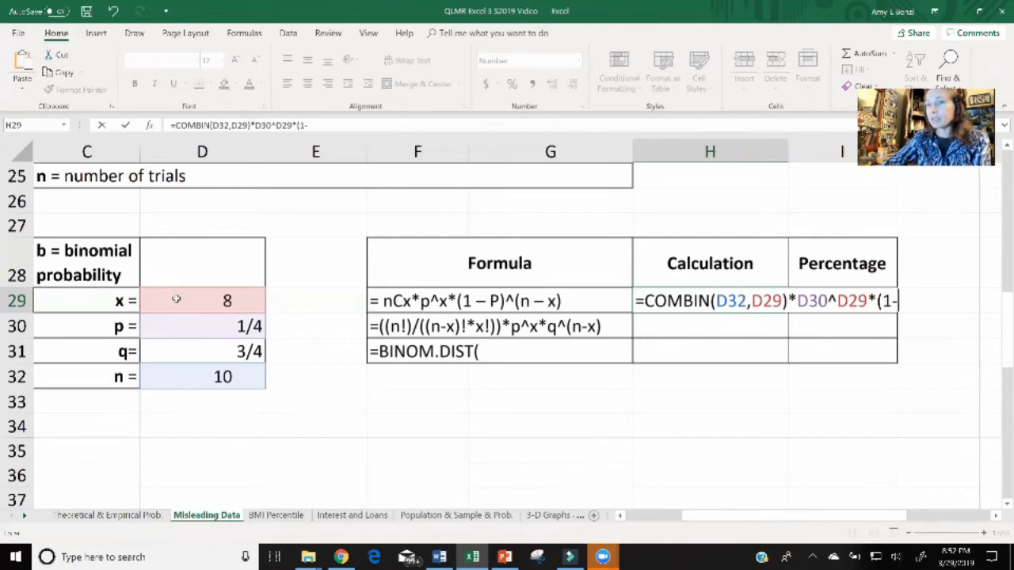
left_click(172, 327)
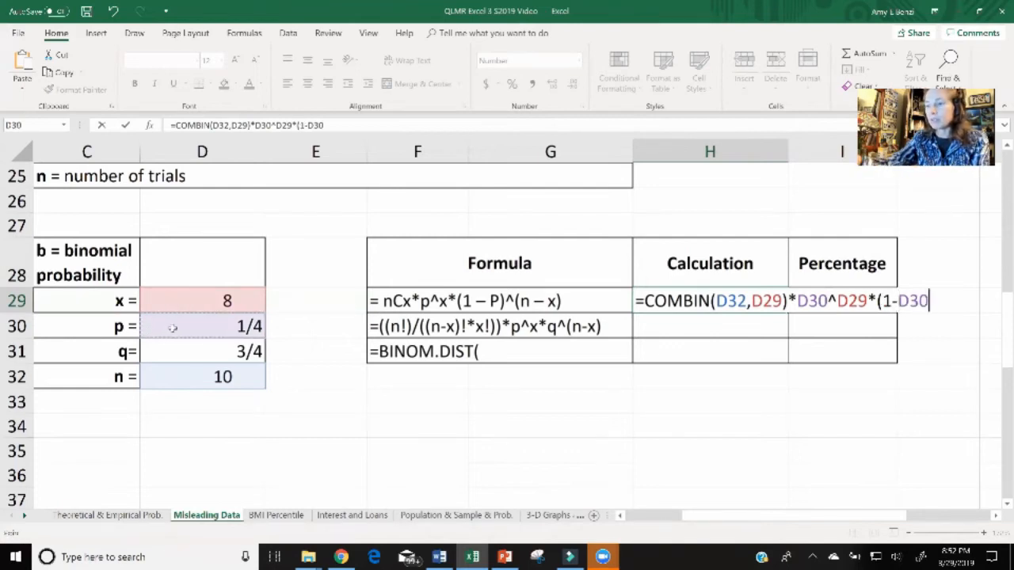
type(")")
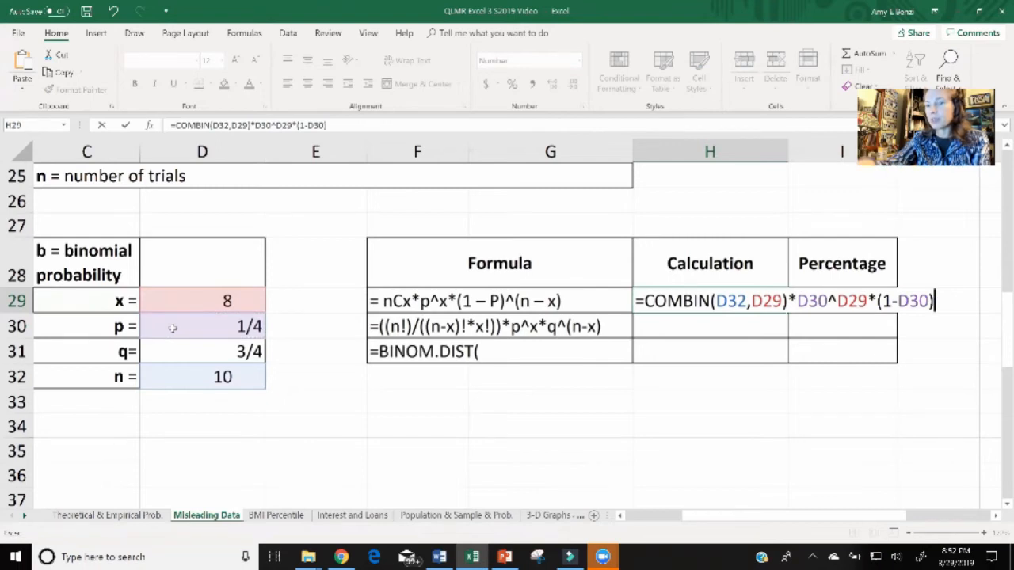
type("^")
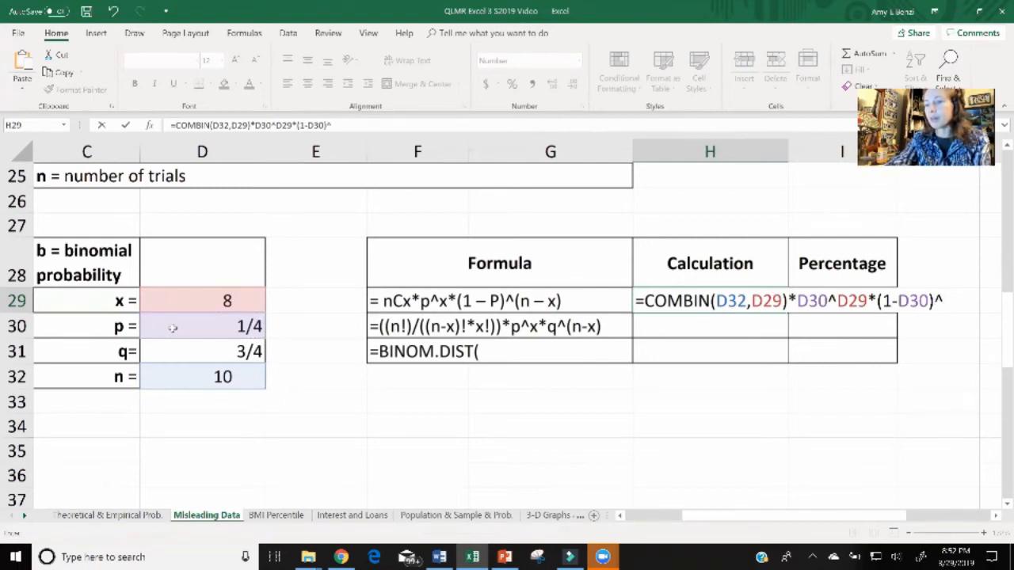
type("(")
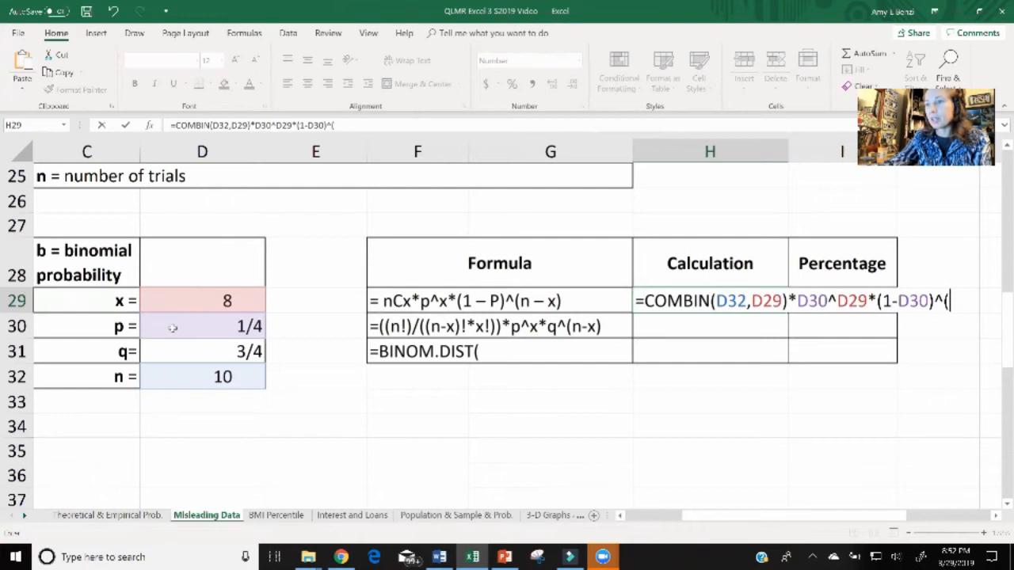
left_click(172, 379)
type("-")
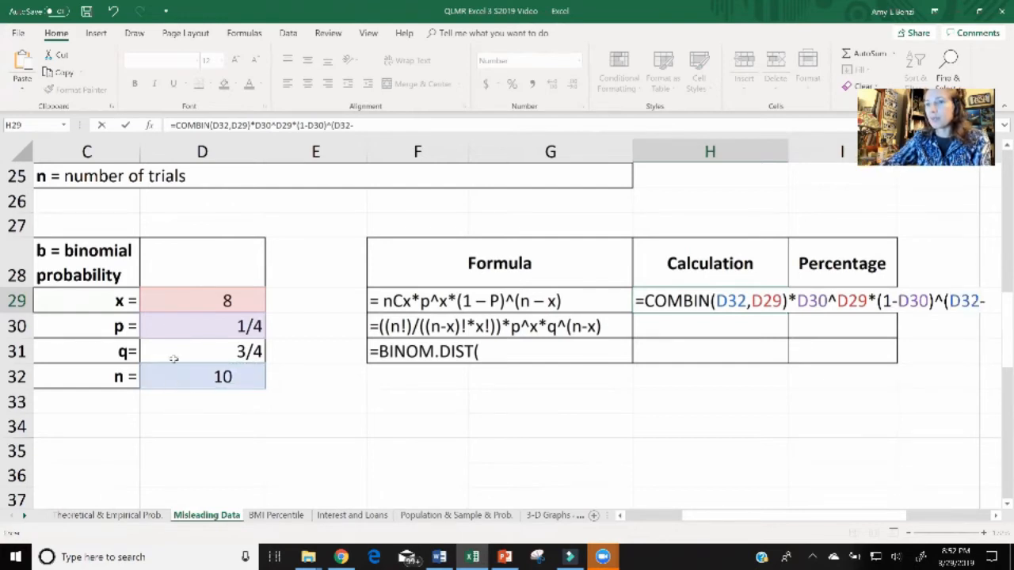
left_click(195, 305)
type(")")
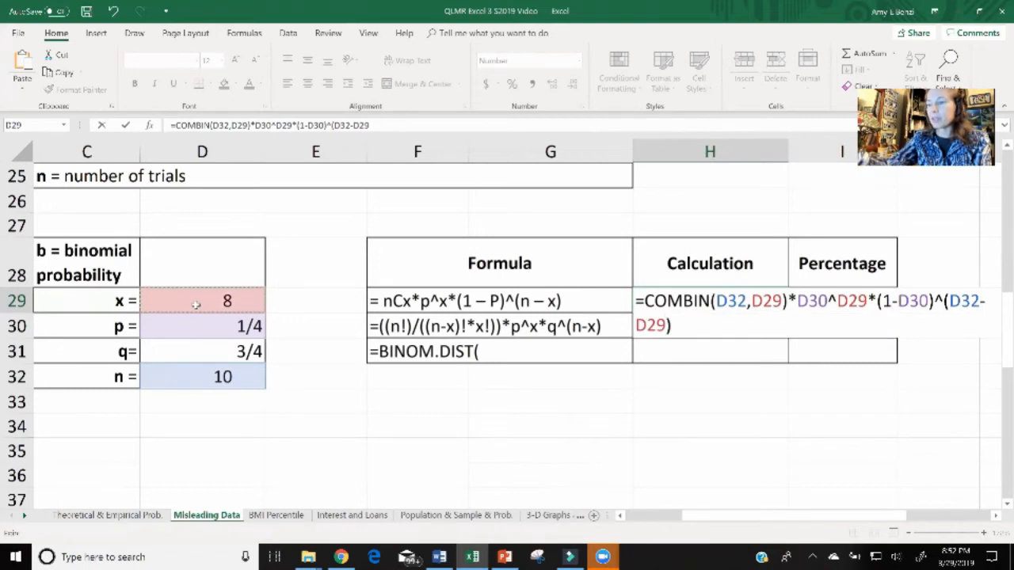
key("Return")
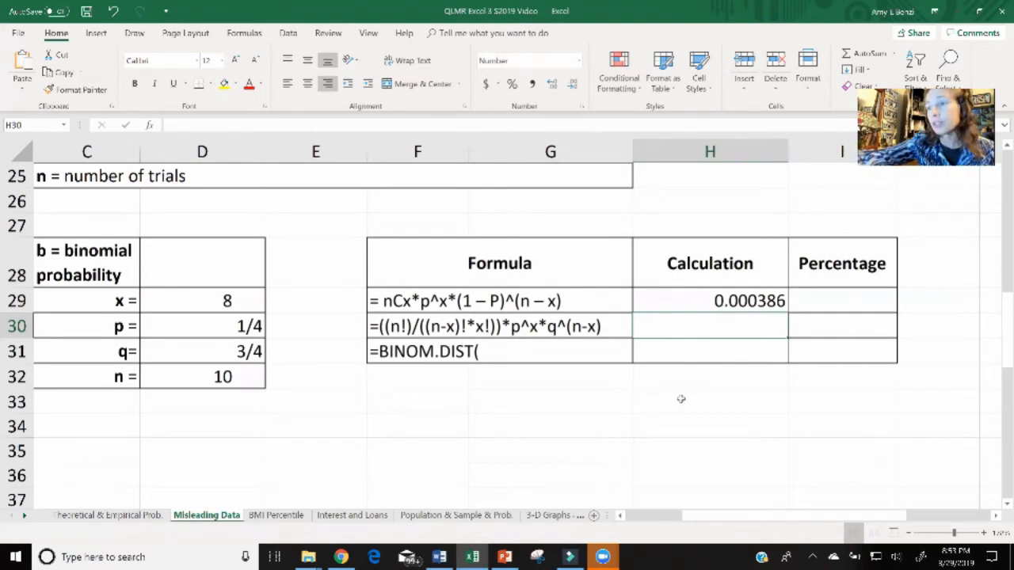
Step: Write the order-of-operations reminder PEMDAS in the empty cell H33 below the table
scroll(680, 399, "up", 3, "ctrl")
key("Down")
key("Down")
key("Down")
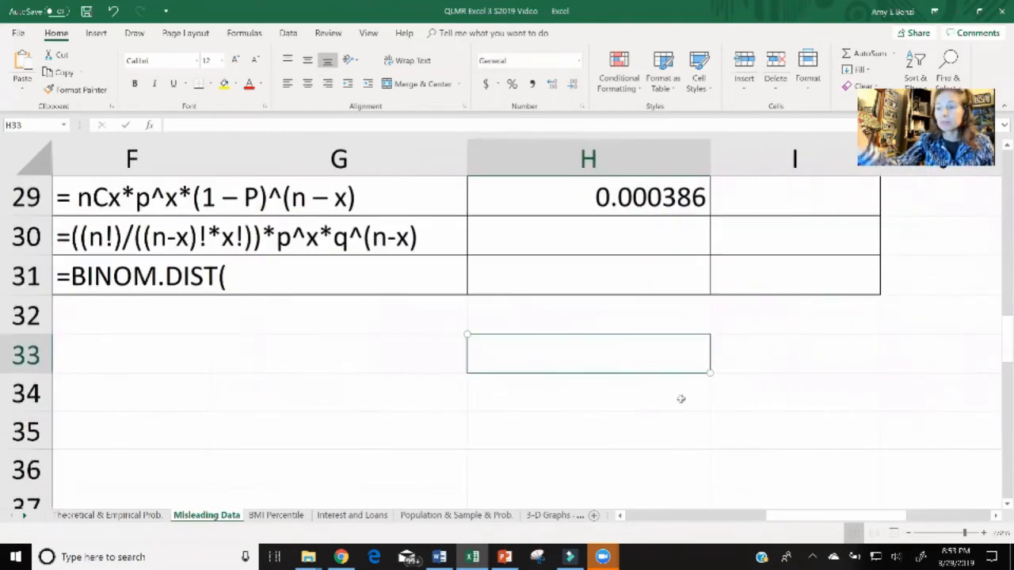
type("=")
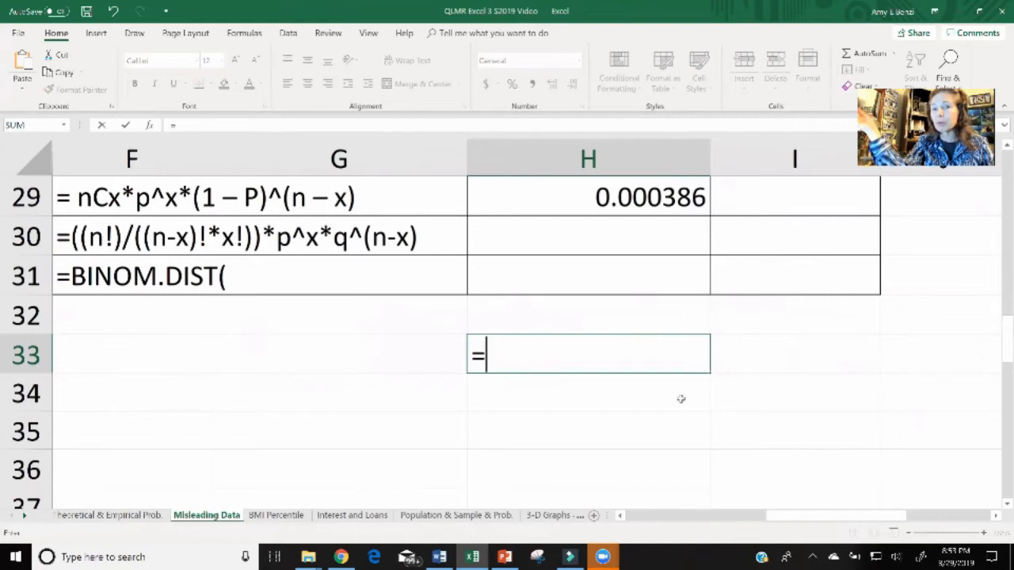
key("BackSpace")
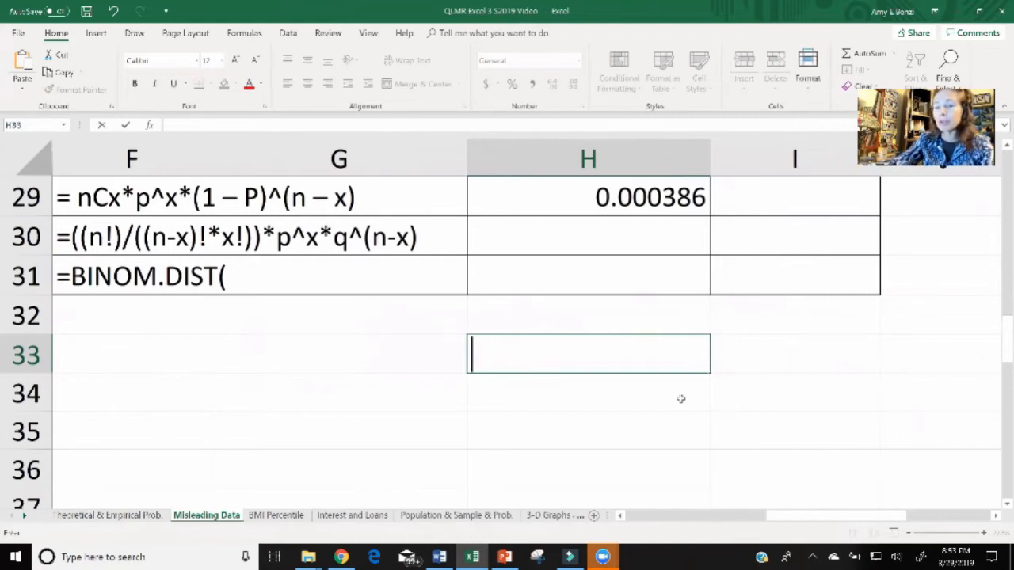
type("pe")
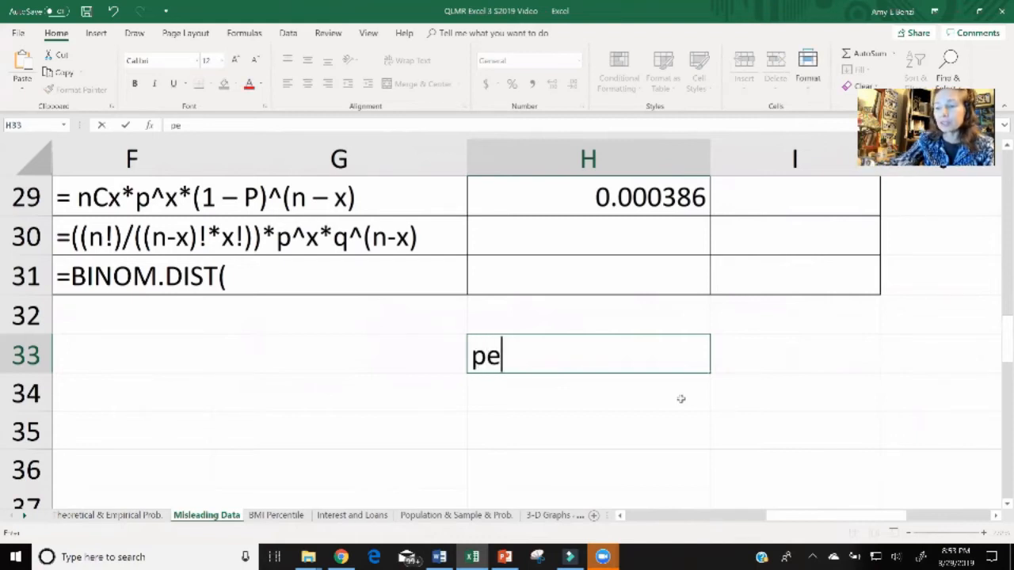
type("mdas")
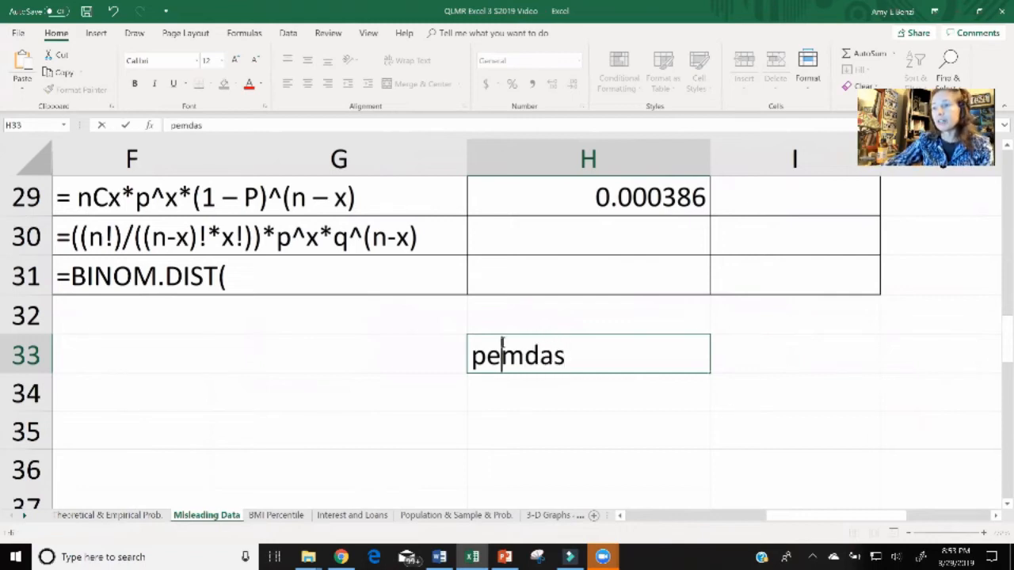
double_click(502, 348)
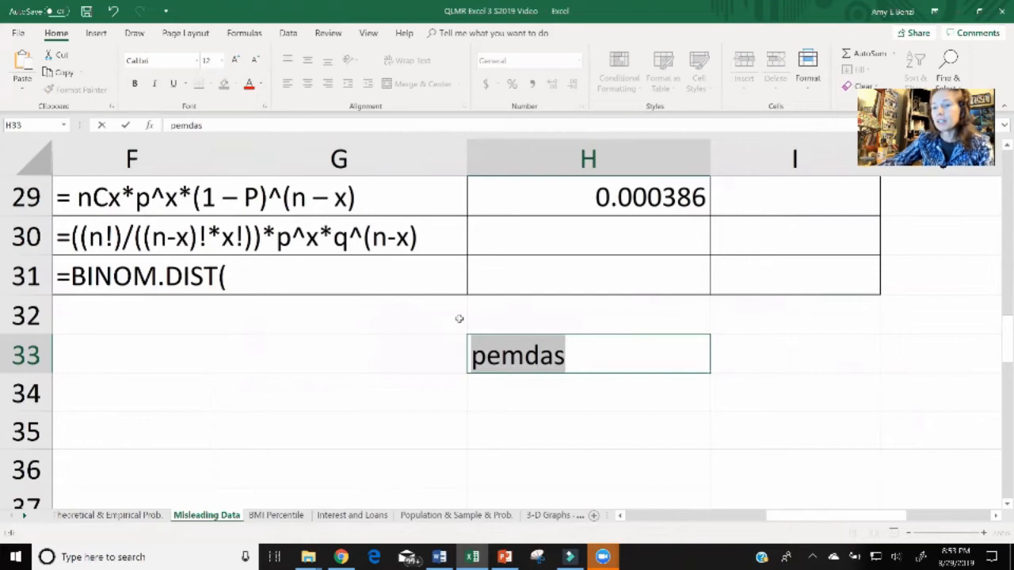
type("PE")
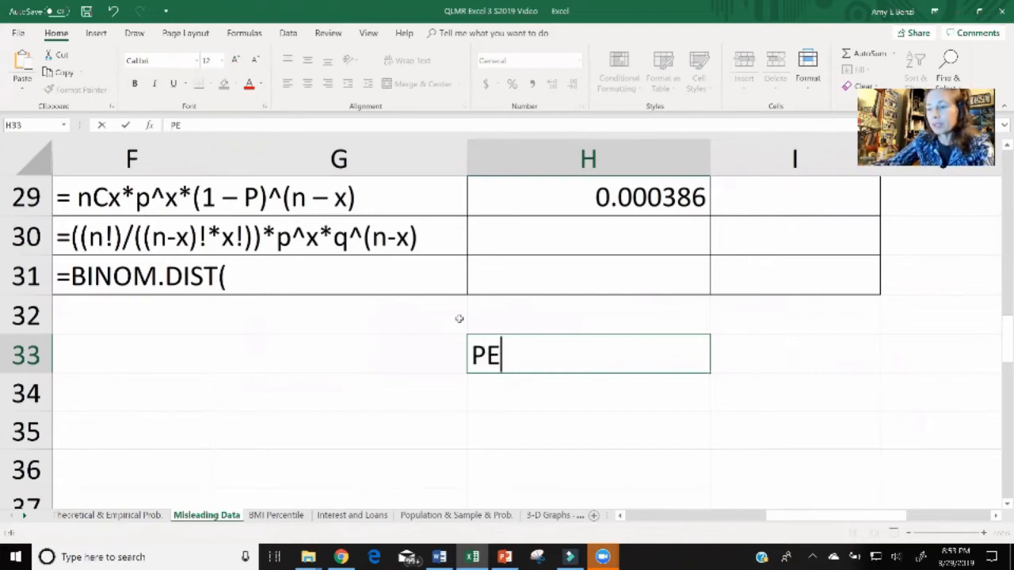
type("MDAS")
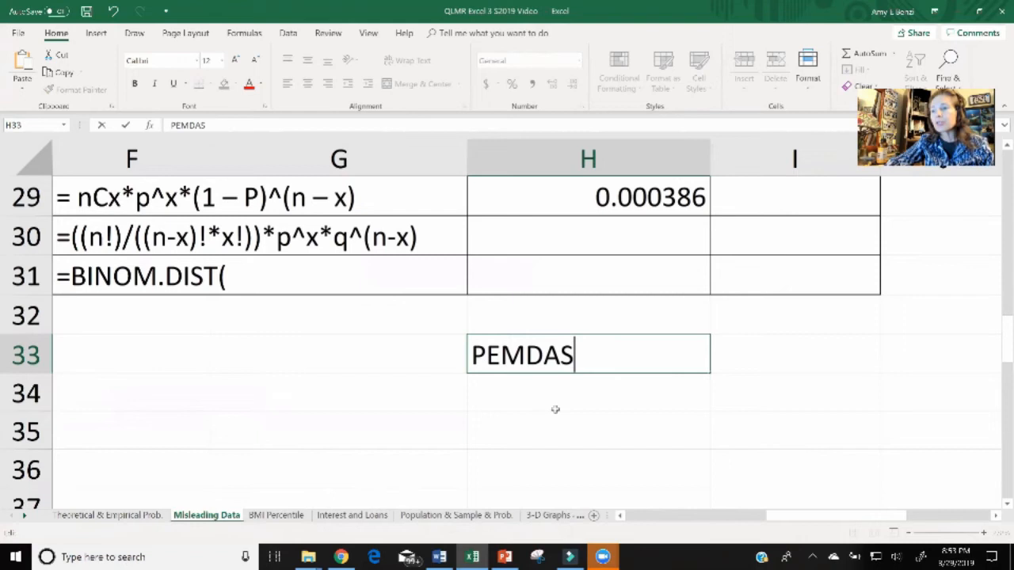
Step: Replace the text in H33 with the order-of-operations example =5+3/4 and enter it
double_click(558, 362)
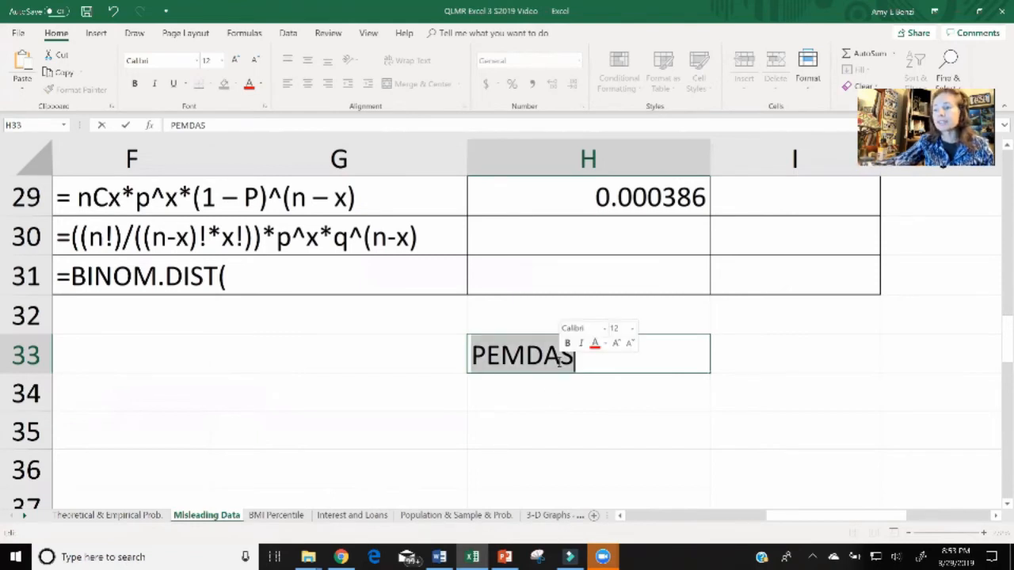
key("BackSpace")
type("=")
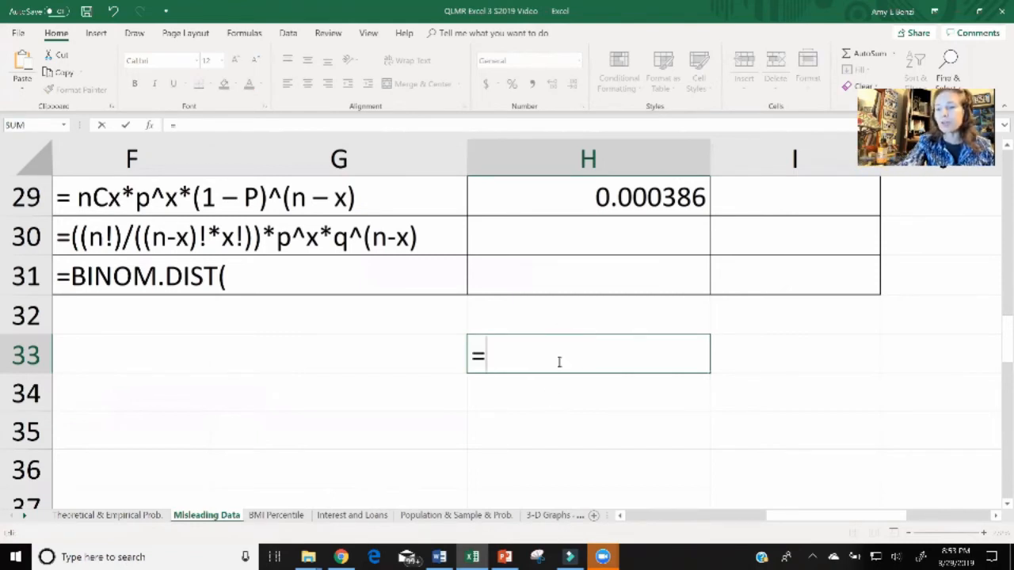
type("3")
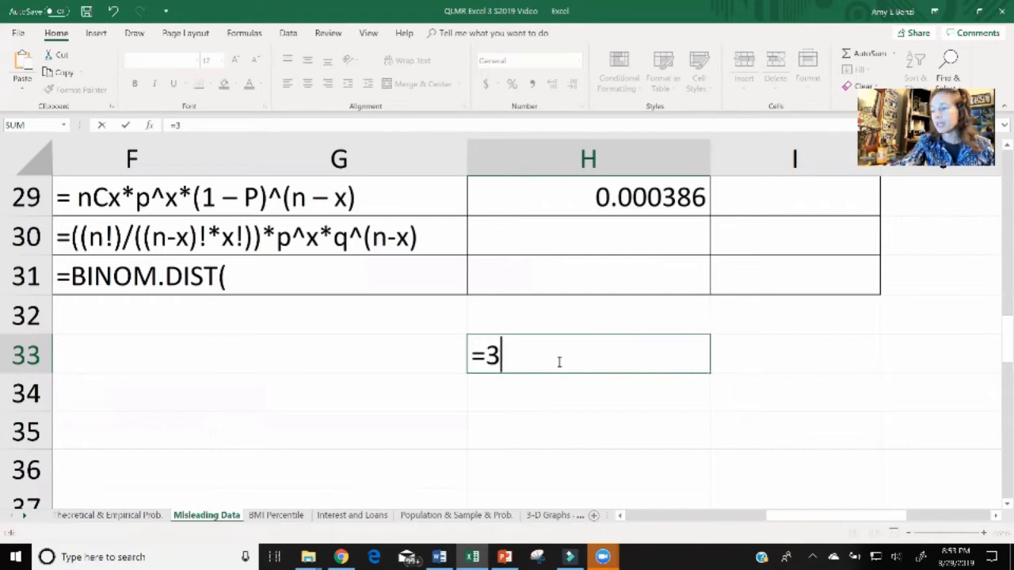
type("+5")
key("BackSpace")
key("BackSpace")
key("BackSpace")
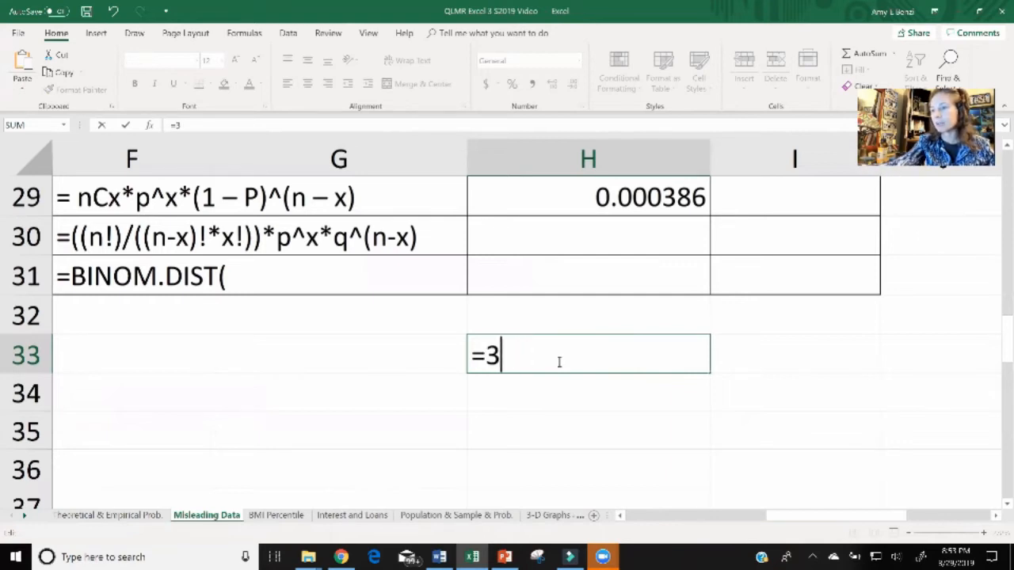
type("5+3/")
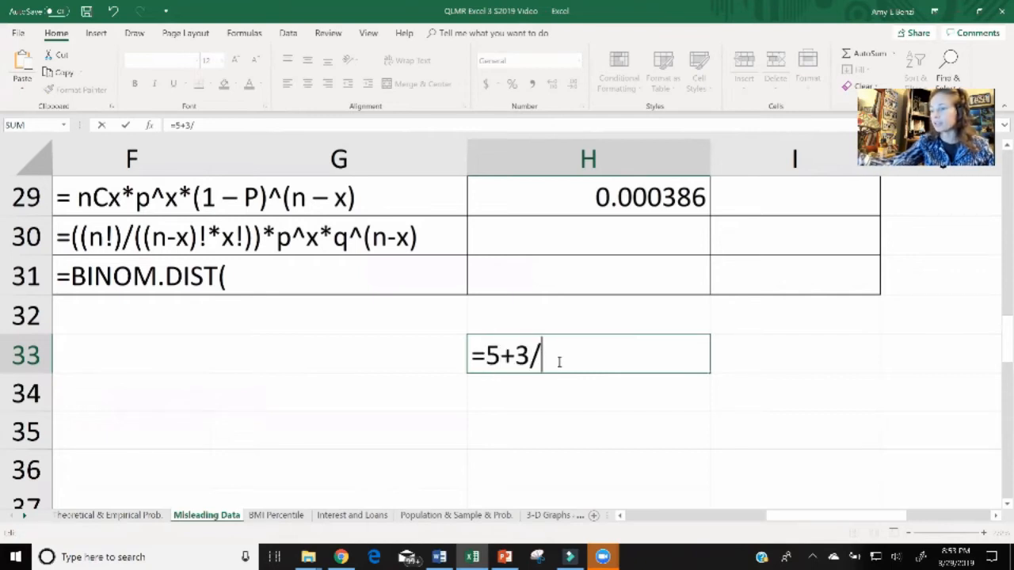
type("4")
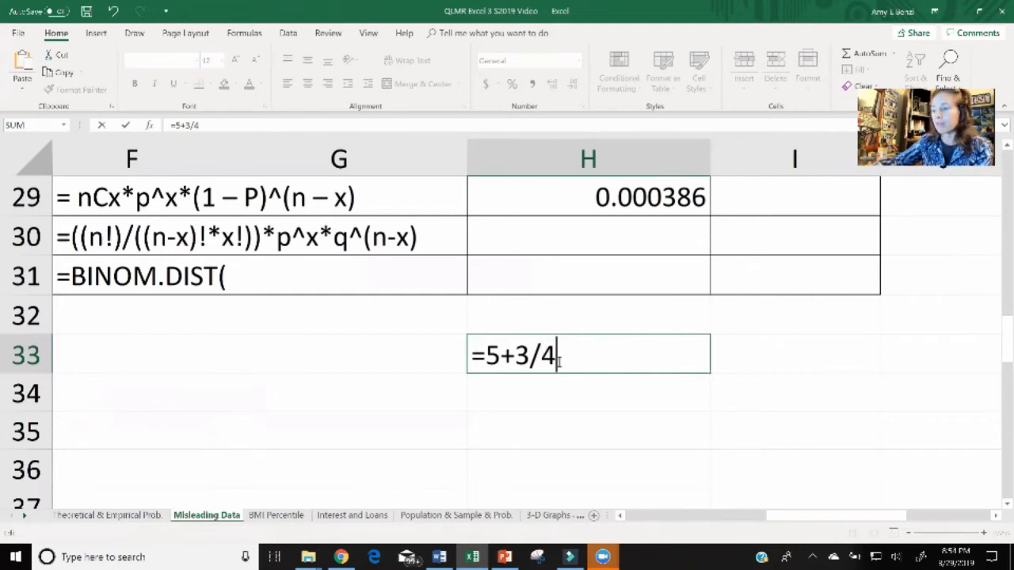
key("Return")
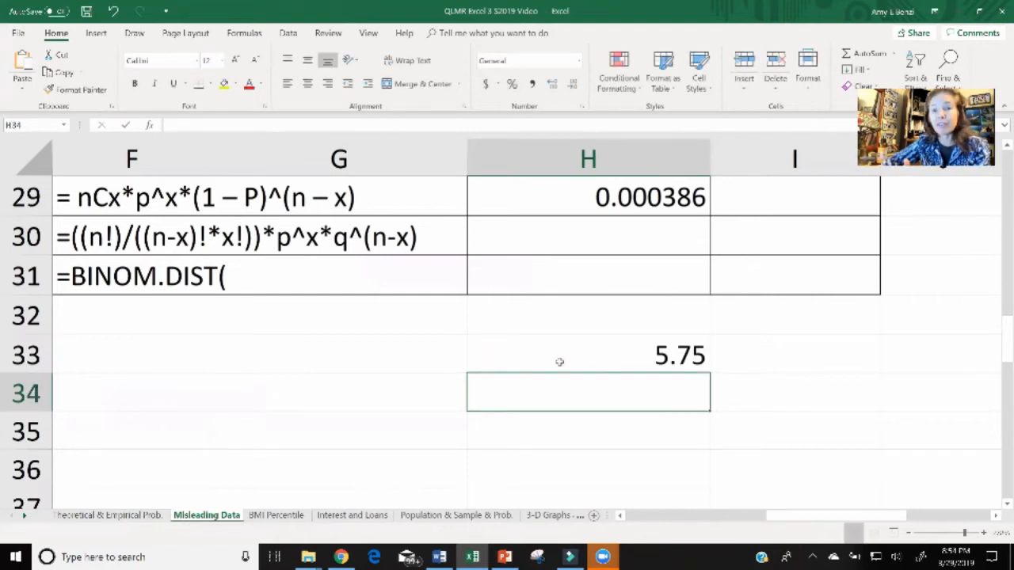
double_click(559, 361)
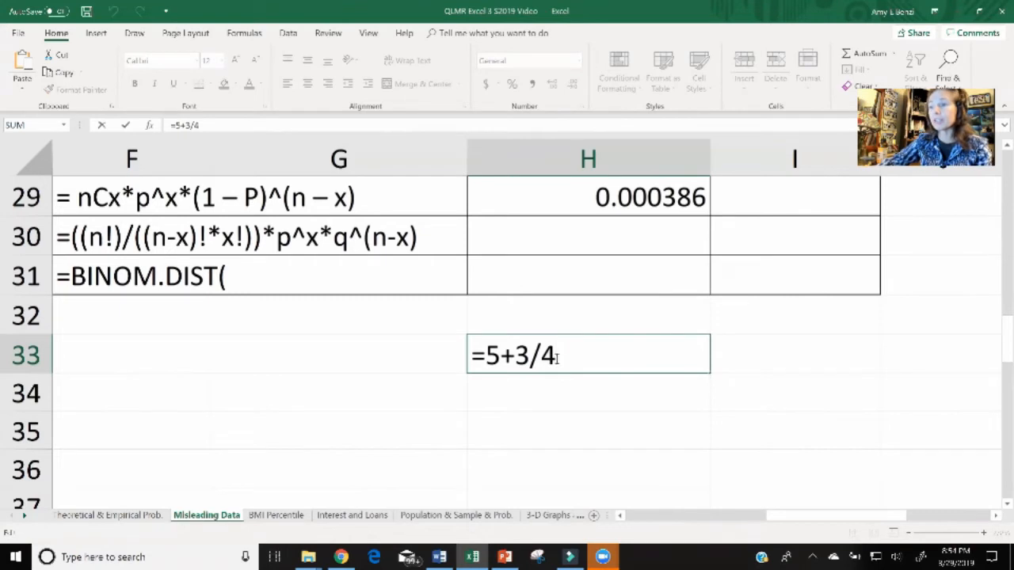
left_click_drag(559, 360, 458, 357)
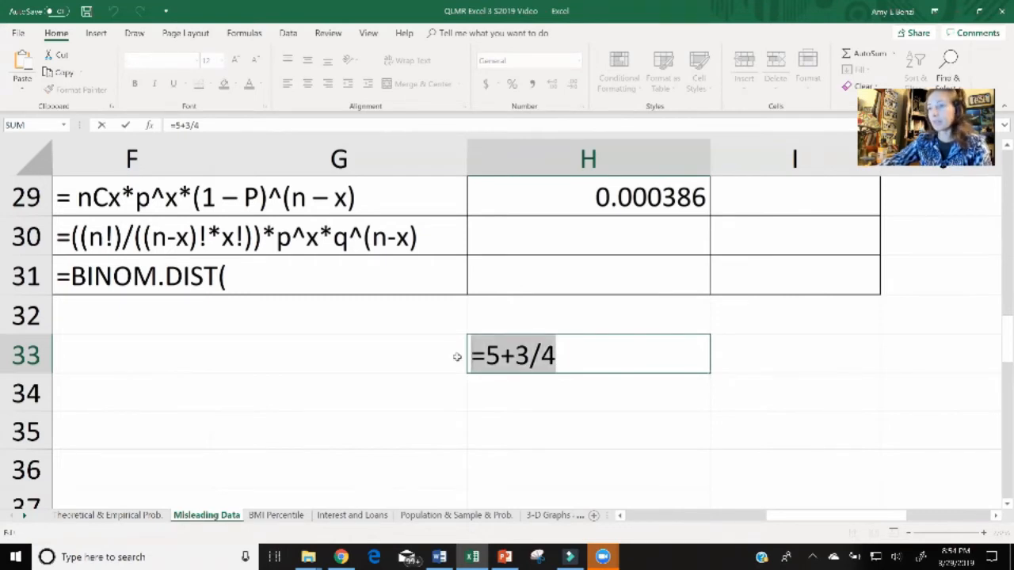
type("=")
left_click(485, 402)
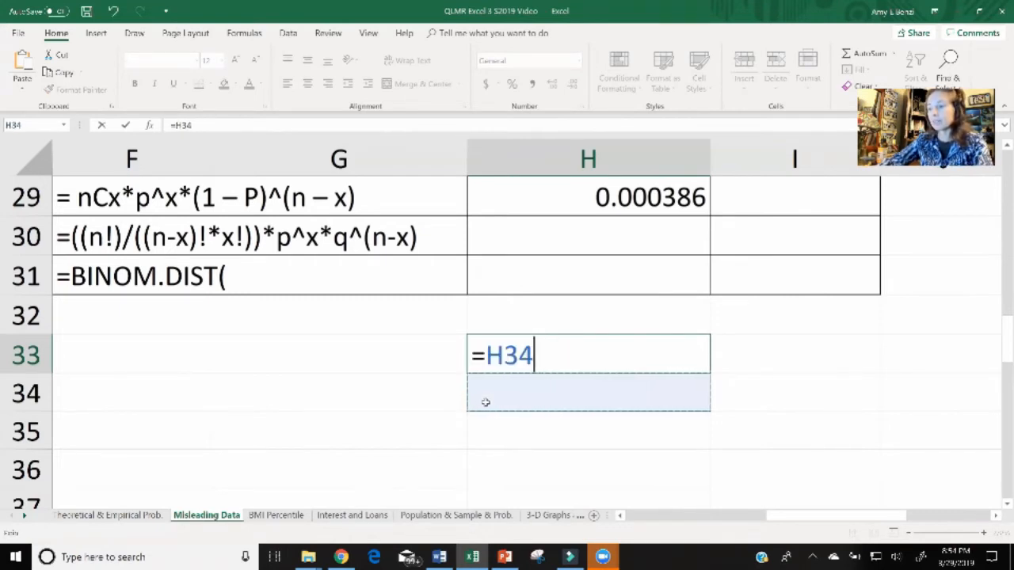
key("ctrl+z")
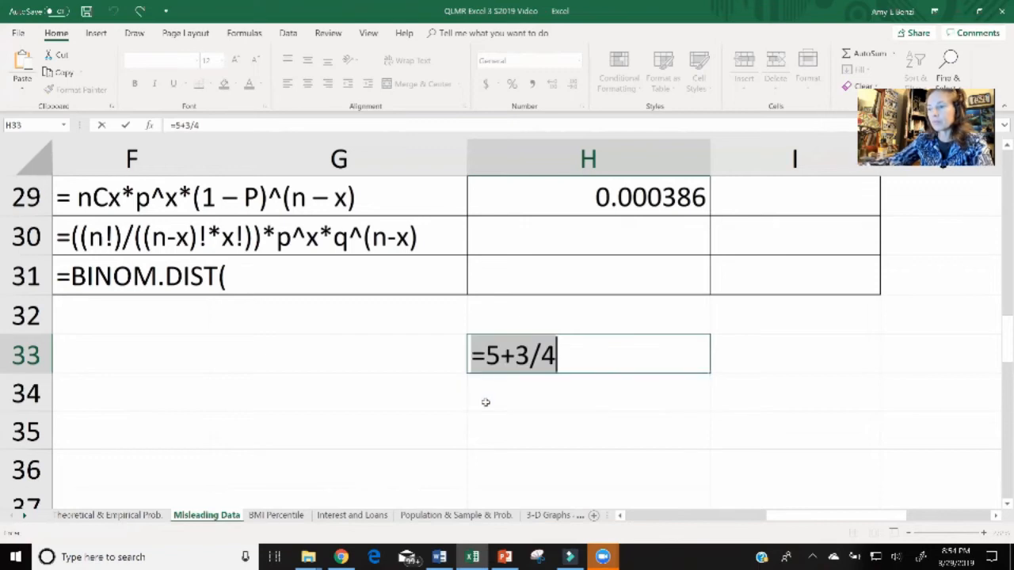
key("Return")
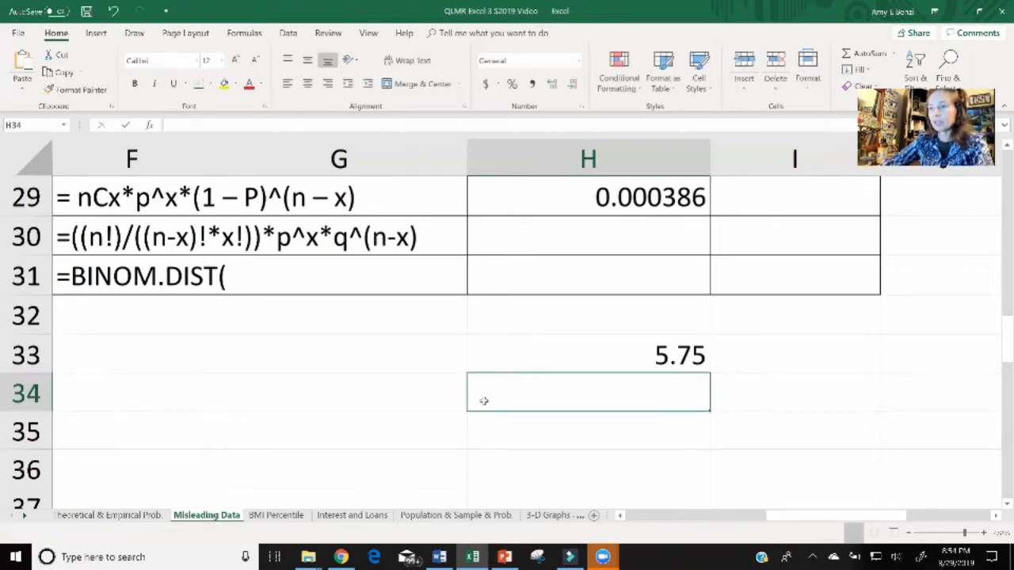
Step: Enter the same example in H34 with the addition grouped in parentheses, =(5+3)/4
type("=5+3/4")
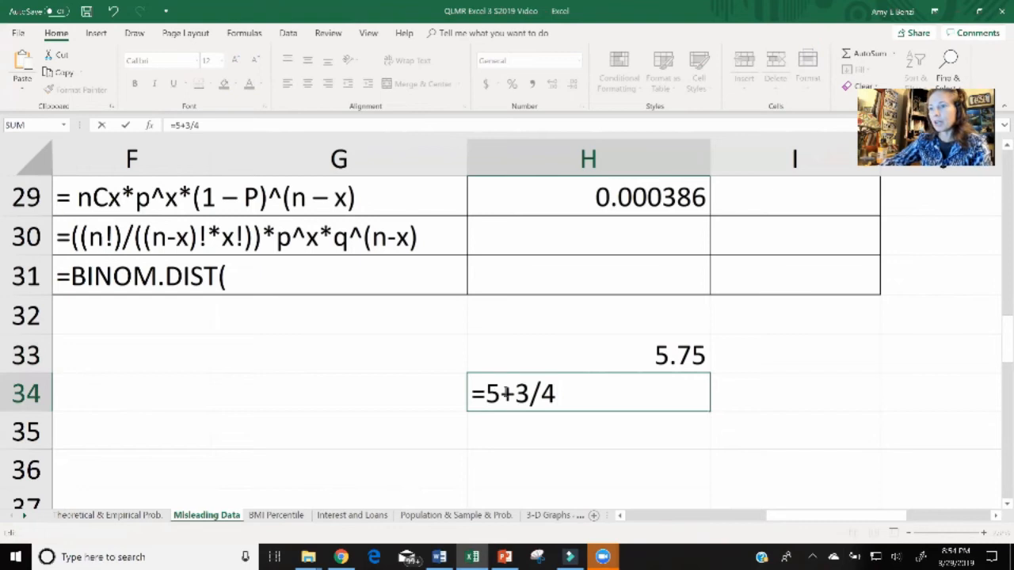
type(")")
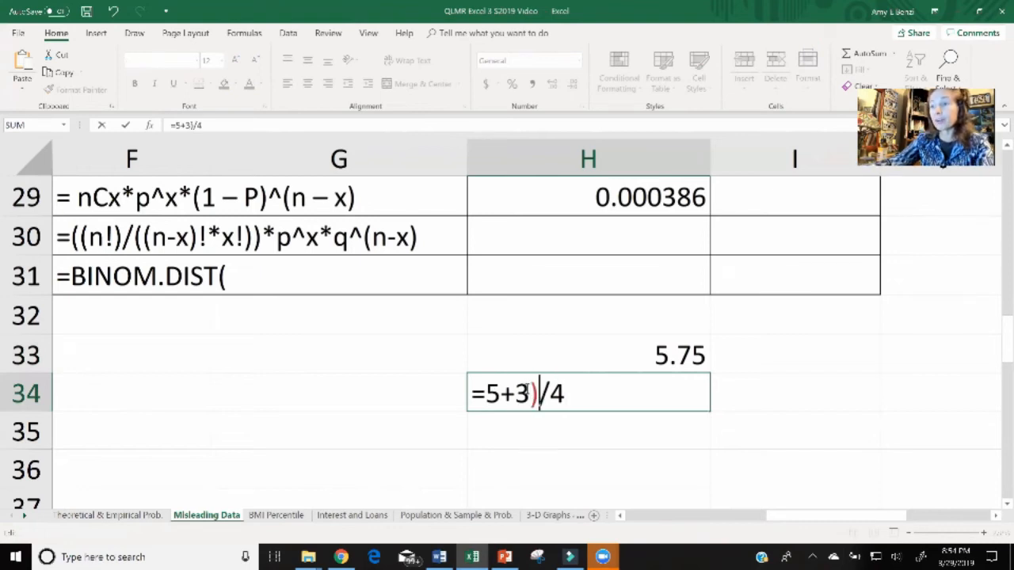
left_click(481, 394)
type("(")
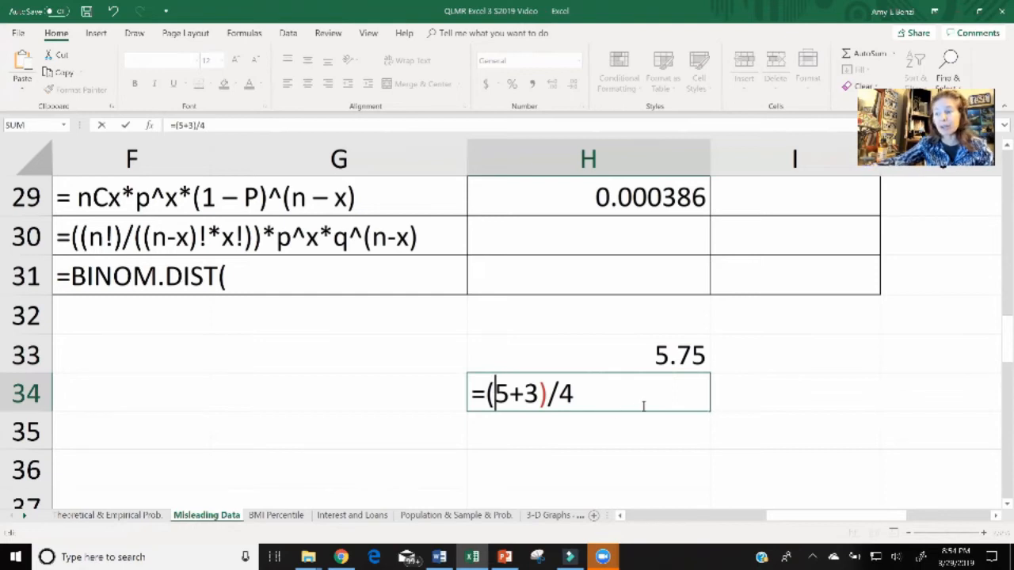
key("Return")
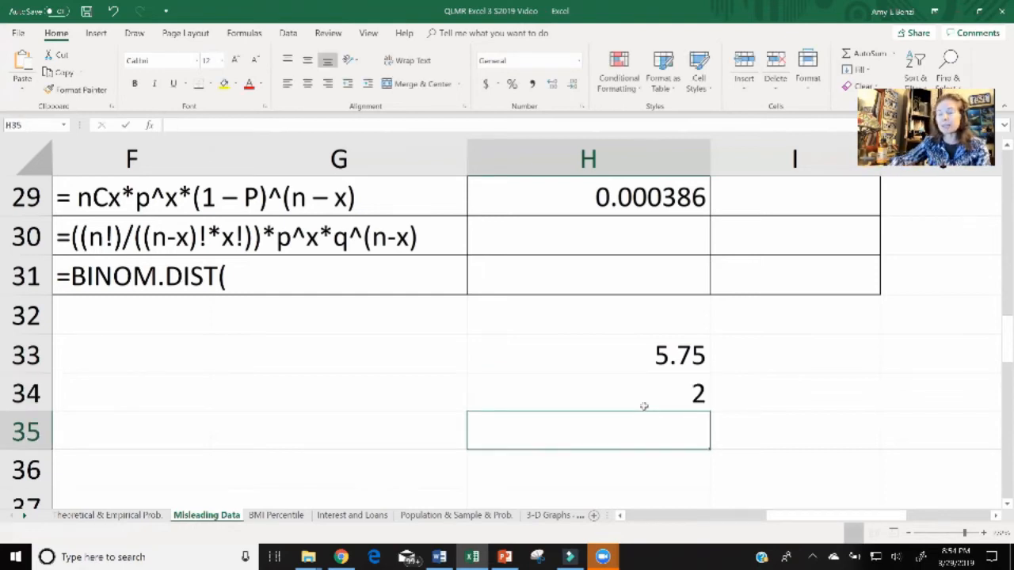
Step: Clear the contents of the two example cells H33:H34
left_click_drag(645, 354, 648, 381)
right_click(647, 383)
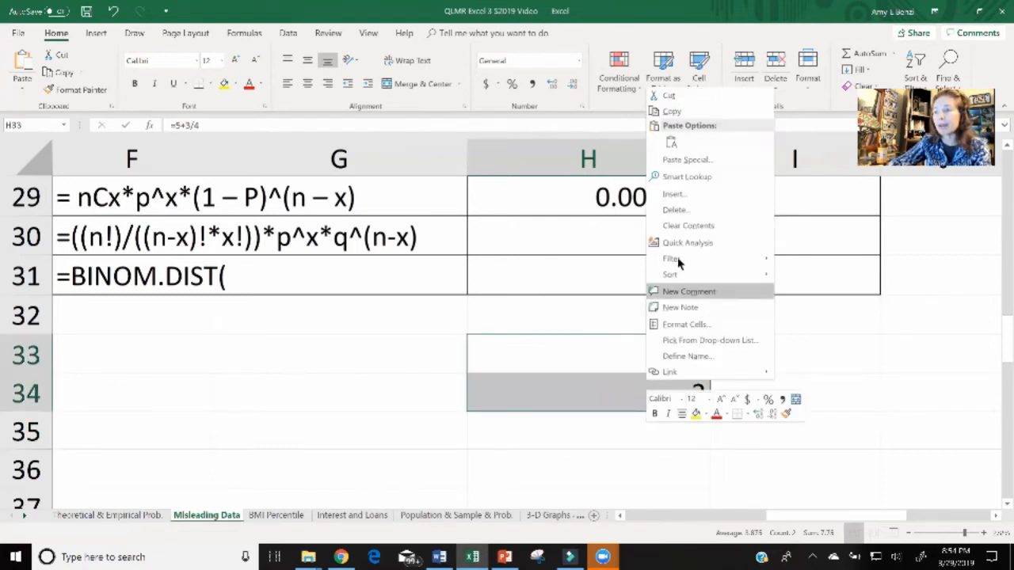
left_click(684, 226)
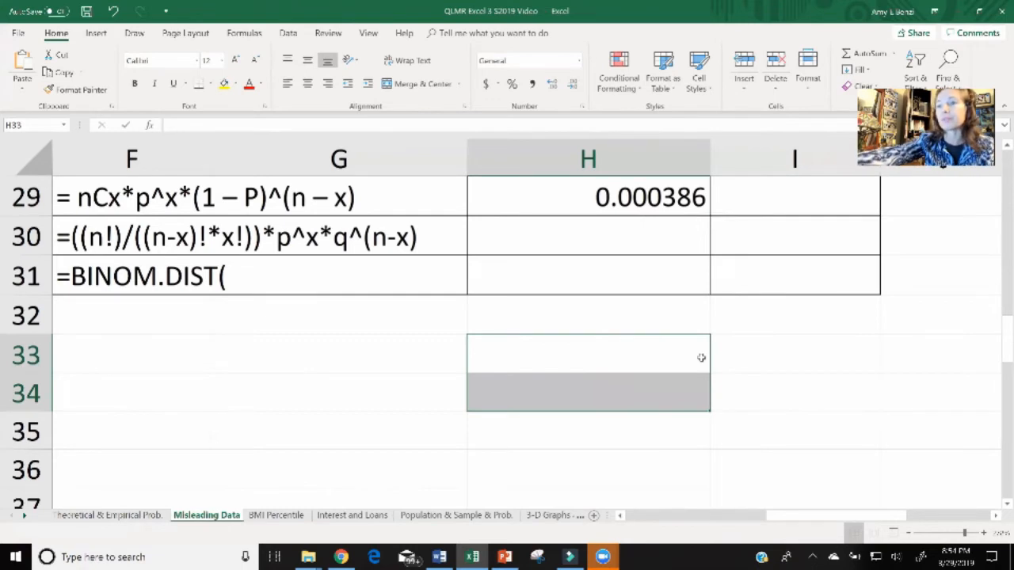
scroll(700, 358, "up", 1)
scroll(701, 358, "up", 1)
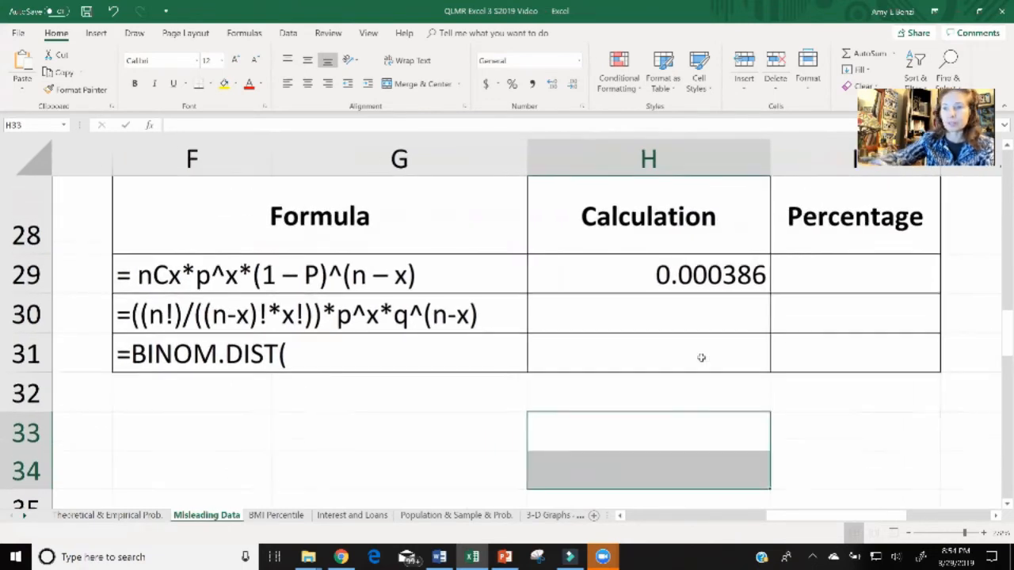
left_click(644, 326)
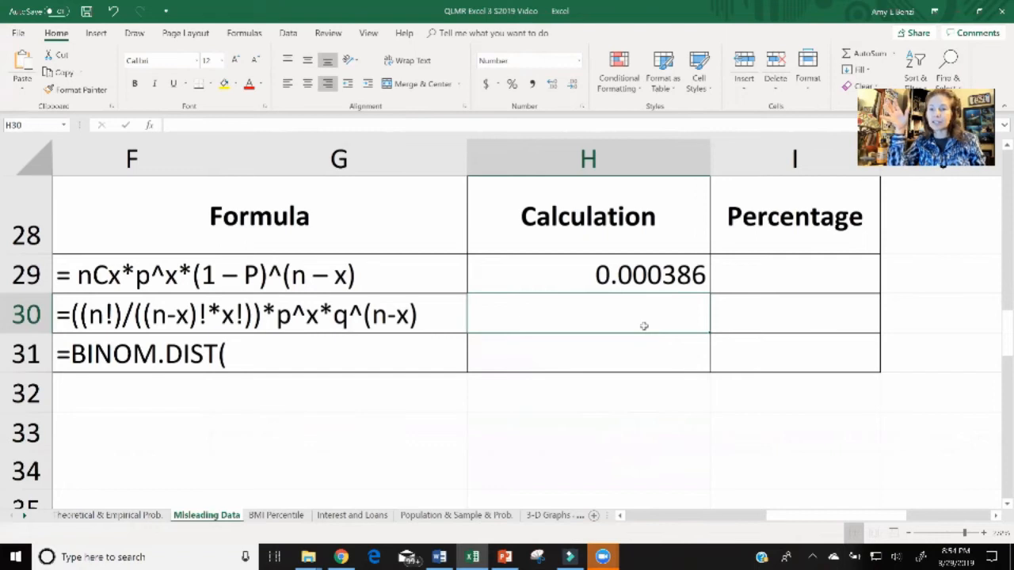
double_click(644, 325)
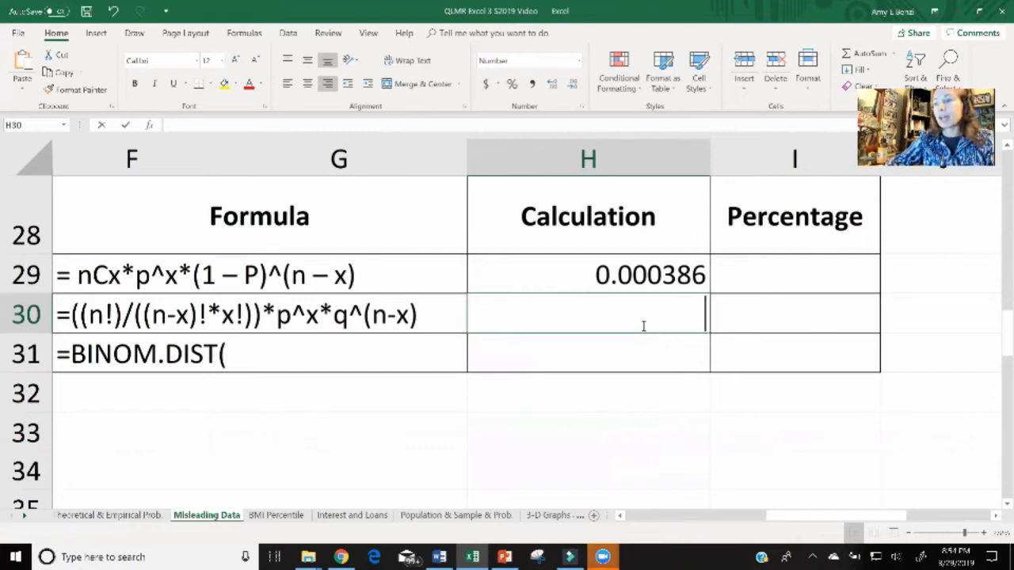
type("=")
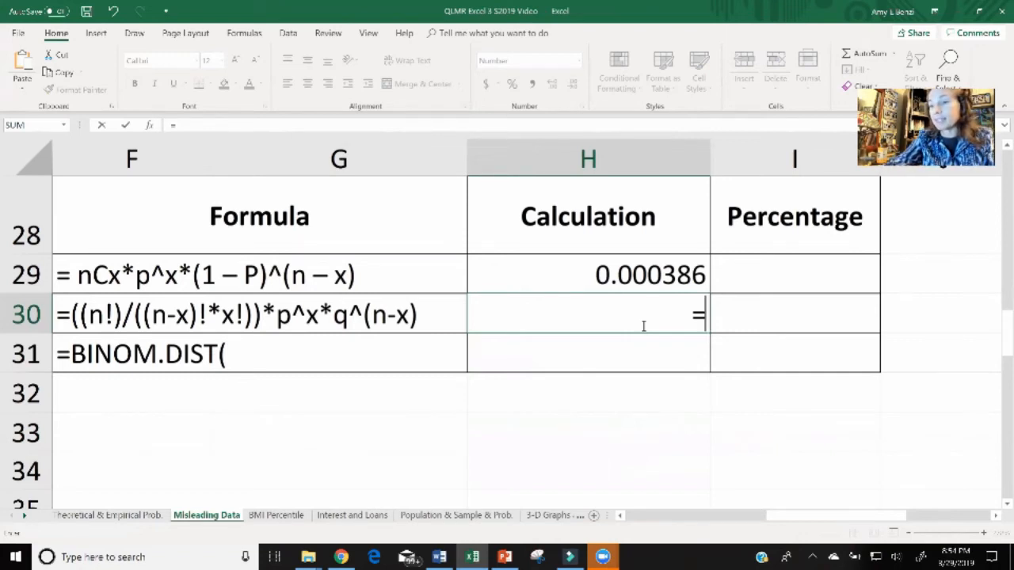
type("(")
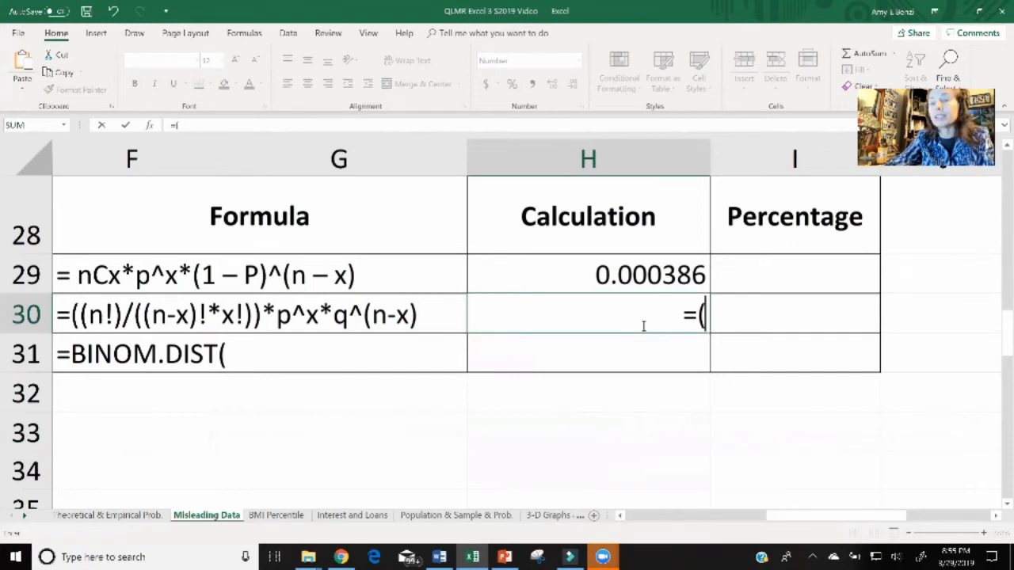
type("(")
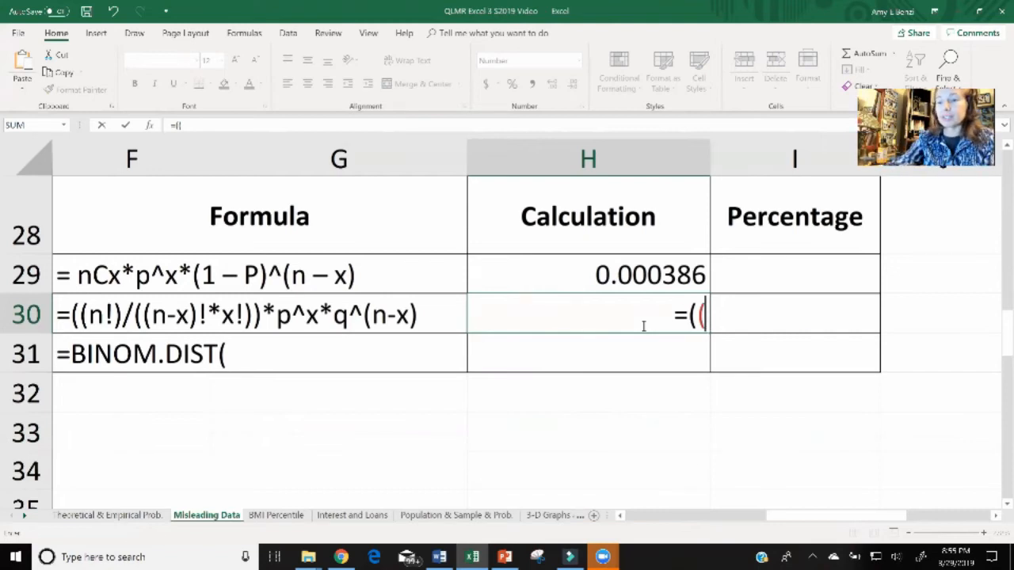
type("fact")
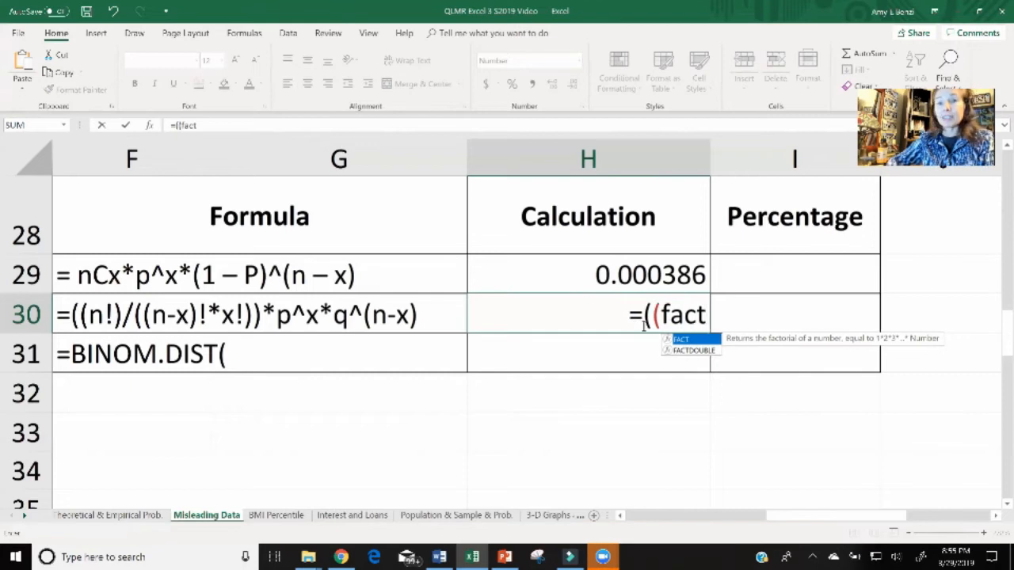
double_click(680, 340)
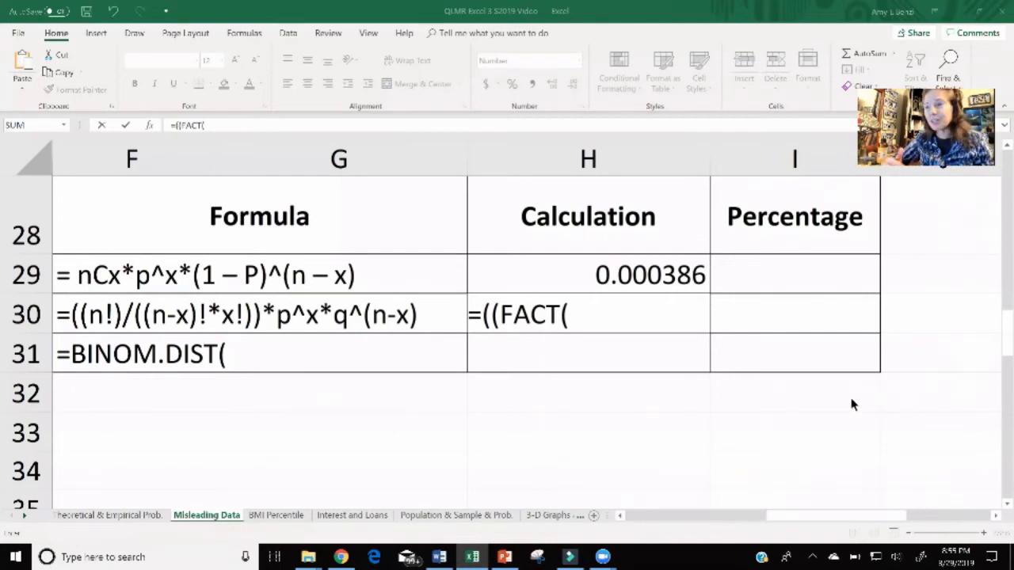
left_click(661, 324)
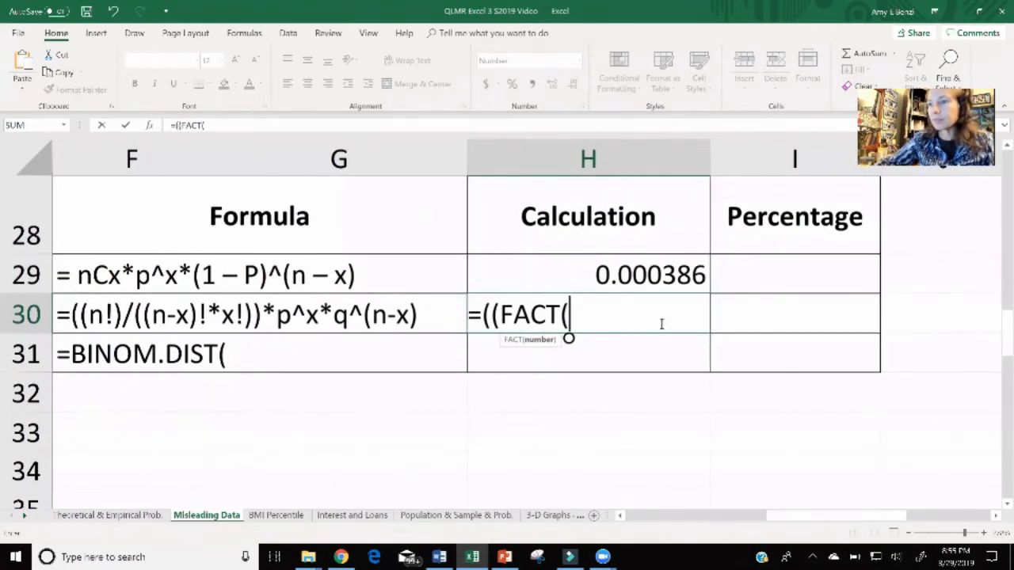
key("BackSpace")
key("BackSpace")
key("BackSpace")
key("BackSpace")
key("BackSpace")
key("BackSpace")
key("BackSpace")
key("BackSpace")
scroll(609, 327, "left", 1)
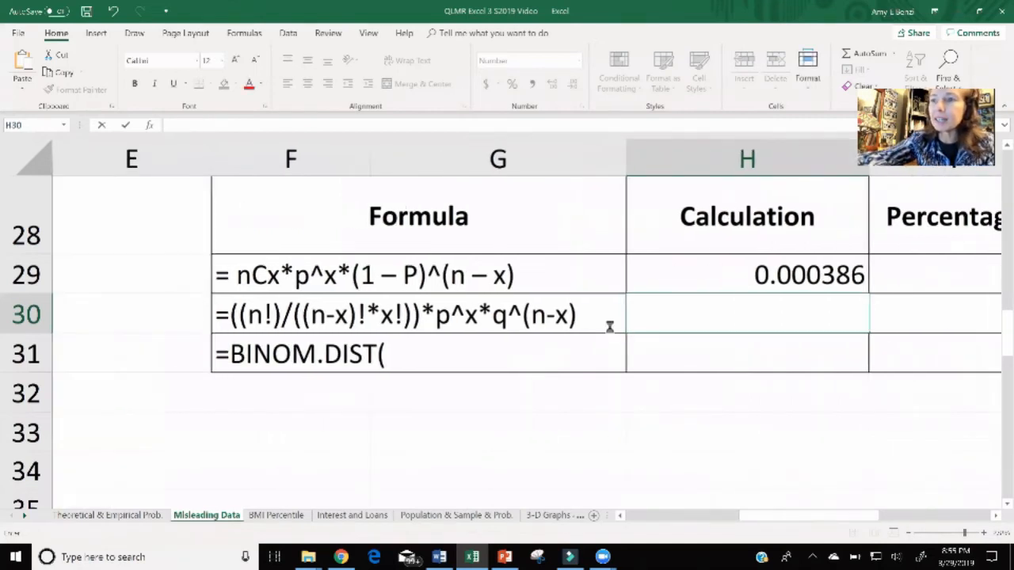
left_click(497, 471)
Step: Begin the factorial formula in H30 with the factorial of n over an opened denominator, =((FACT(D32))/((
scroll(497, 471, "down", 3)
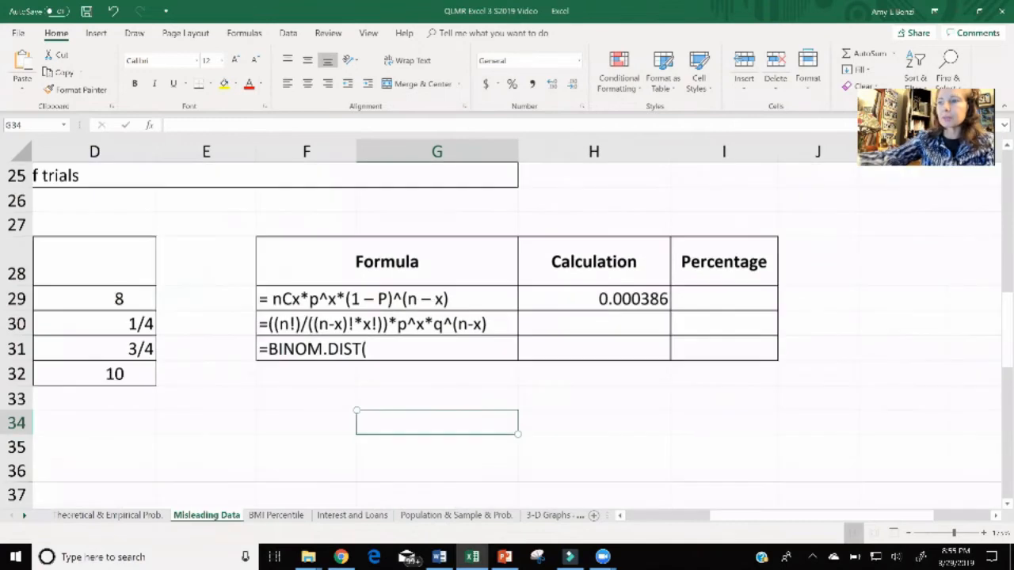
double_click(633, 323)
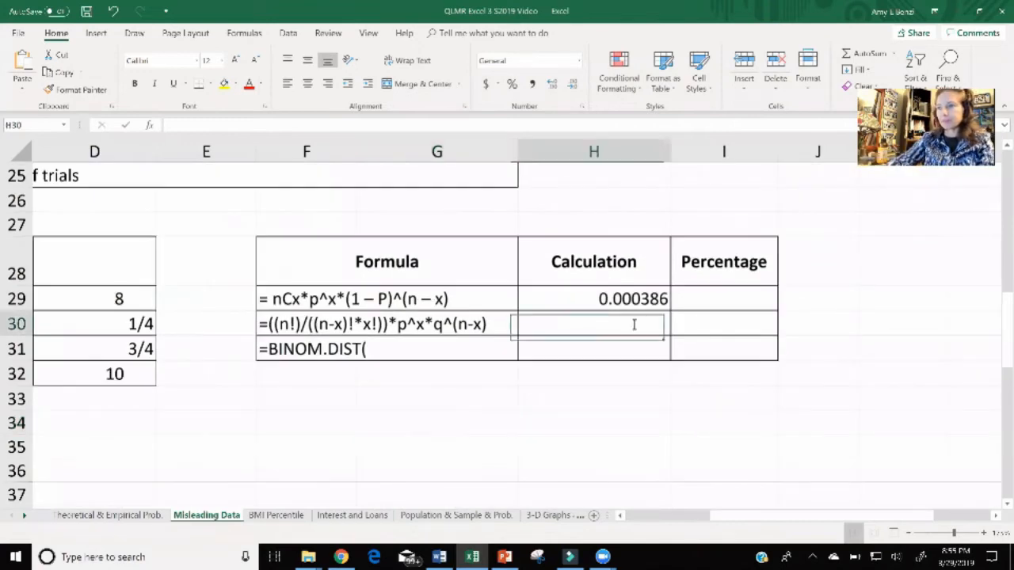
scroll(634, 324, "left", 1)
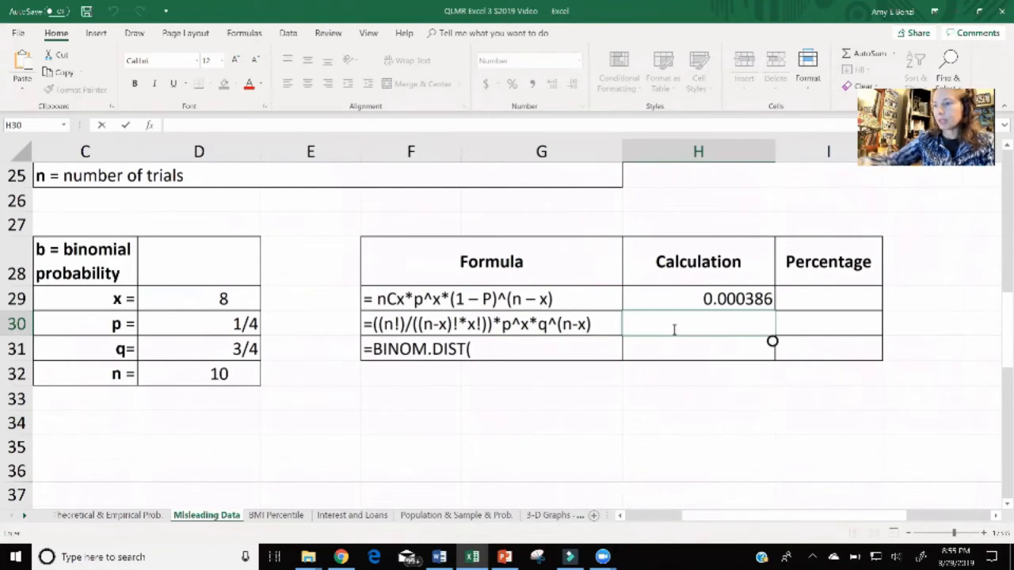
type("=")
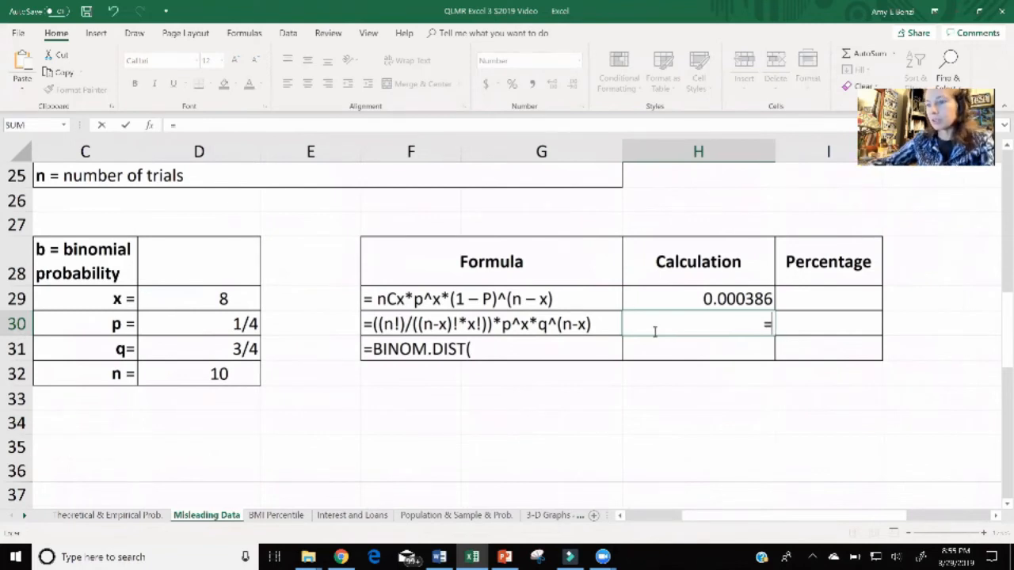
type("((")
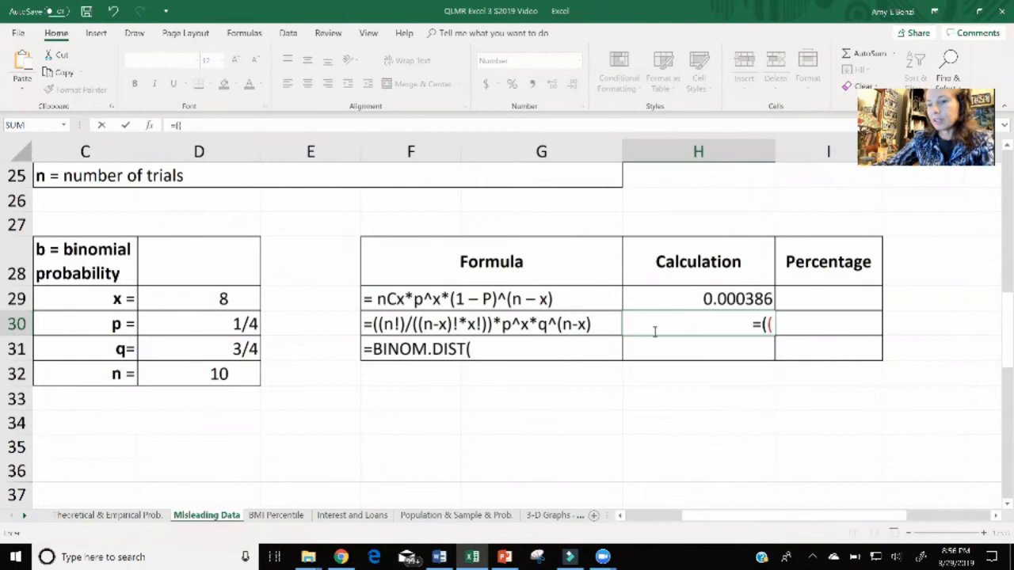
type("fact")
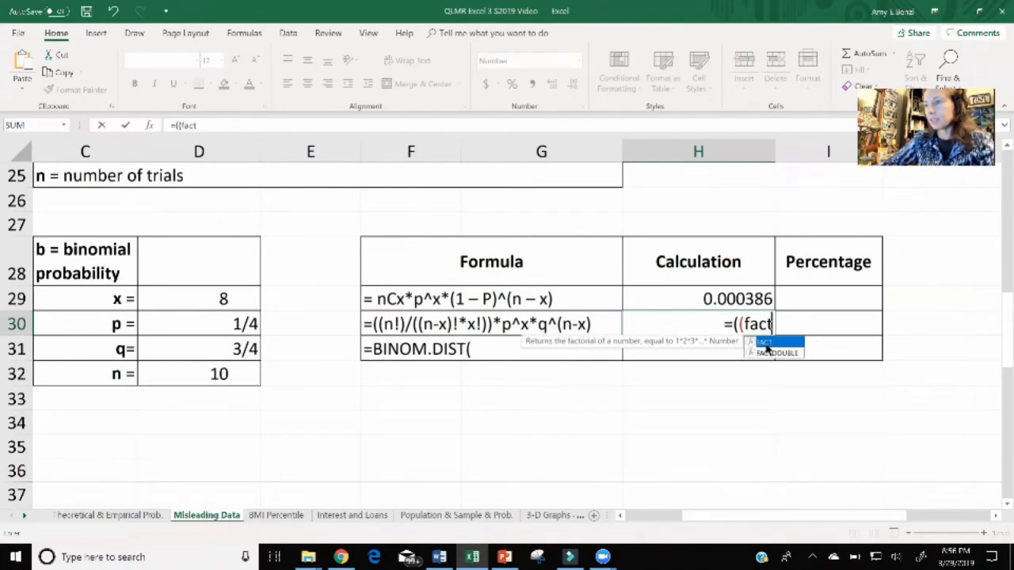
double_click(764, 342)
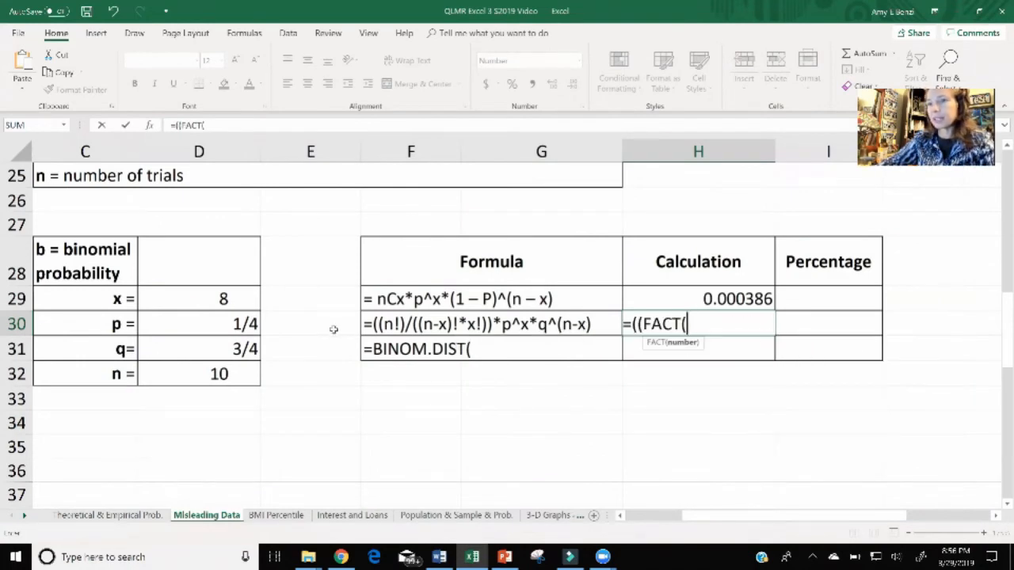
left_click(228, 374)
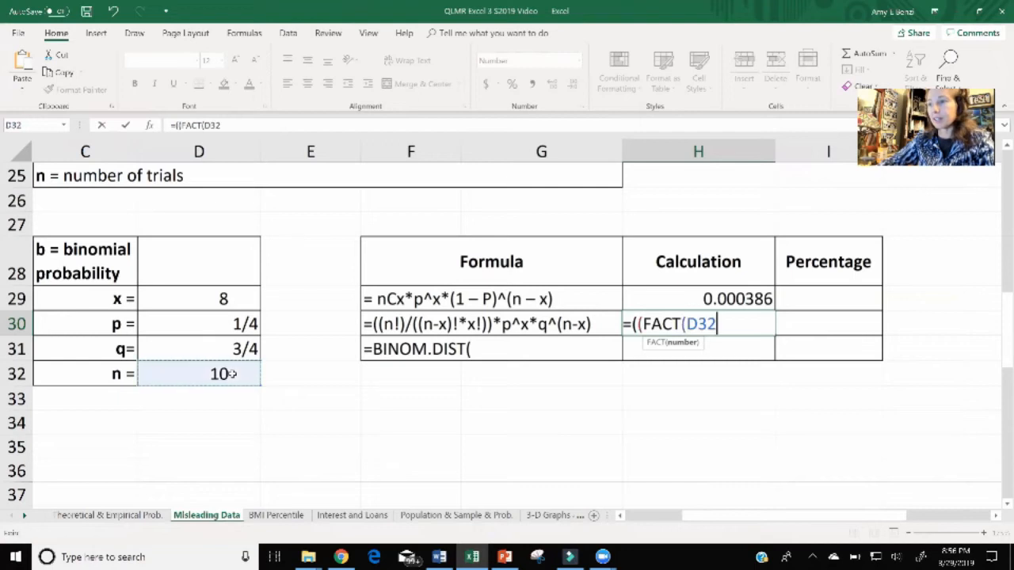
type(")")
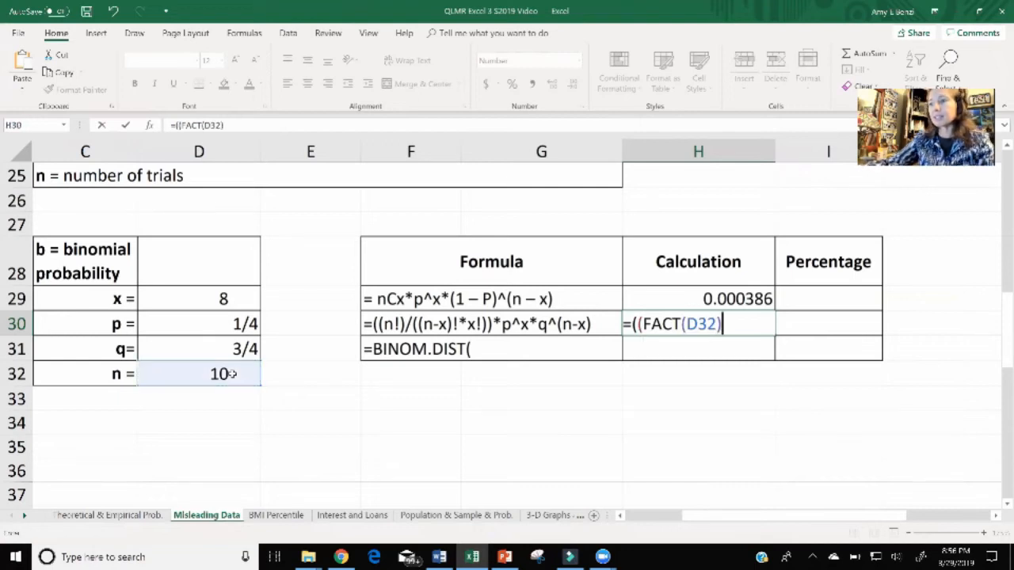
type(")")
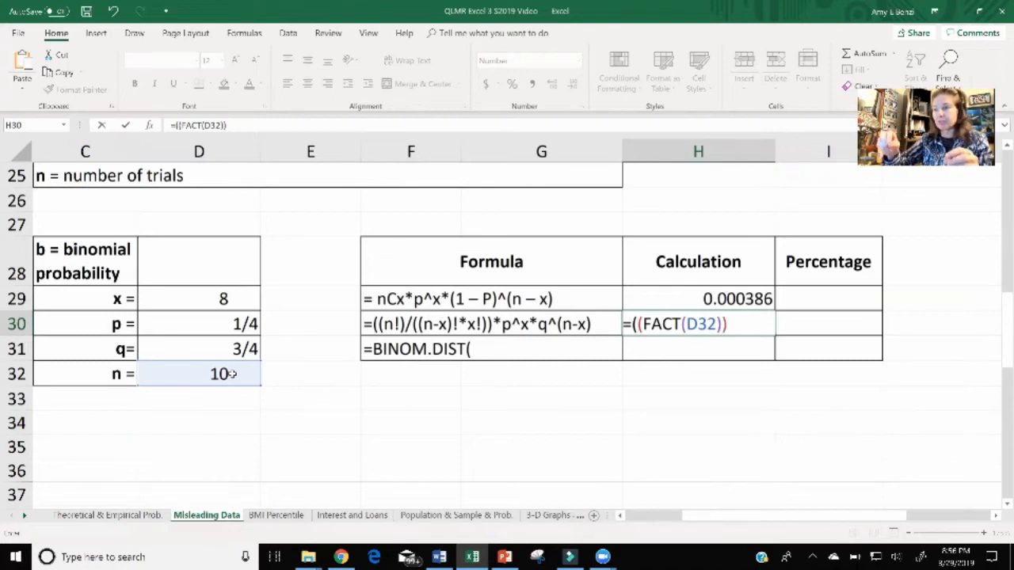
type("/")
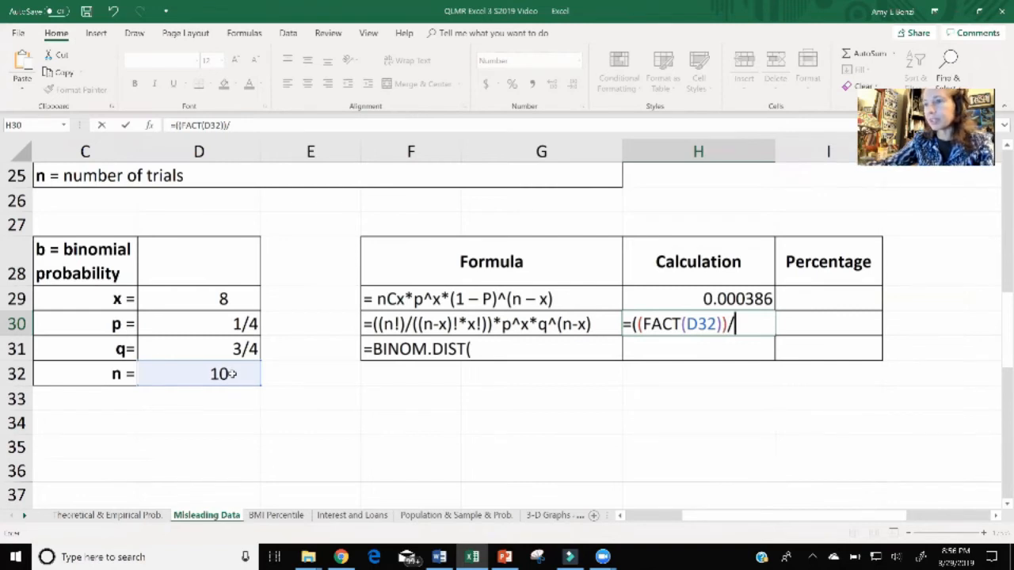
type("((")
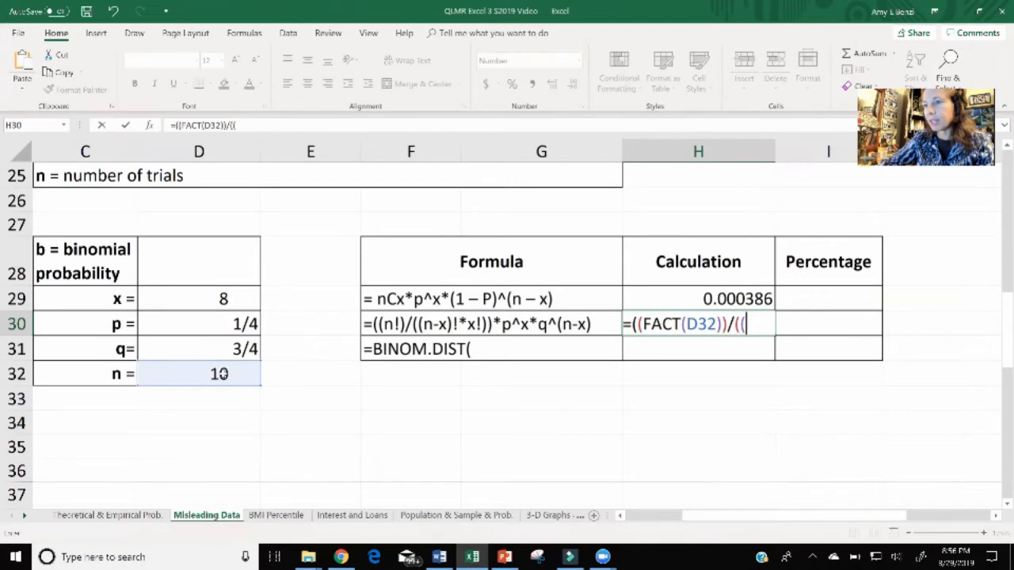
type("fact")
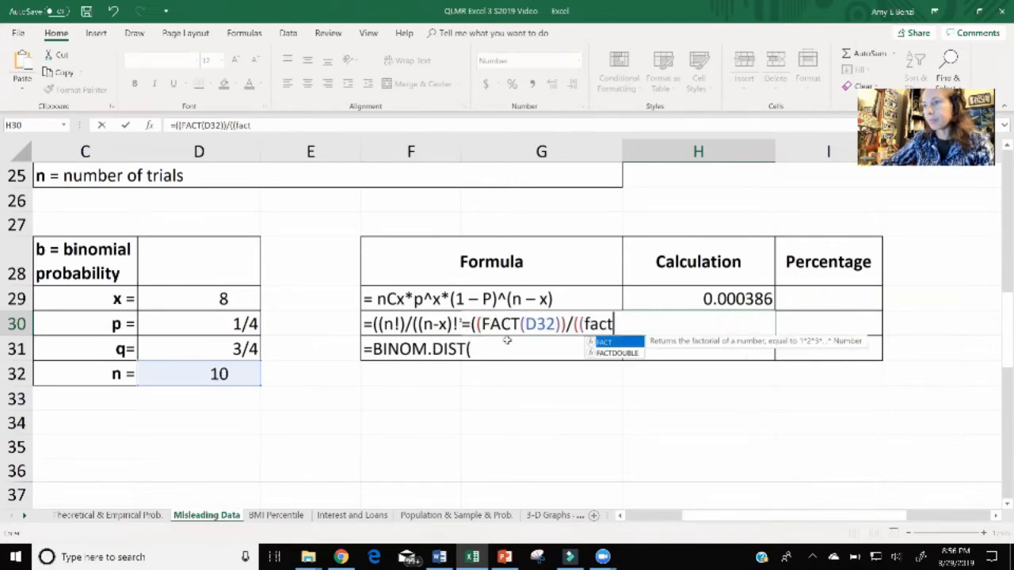
double_click(619, 346)
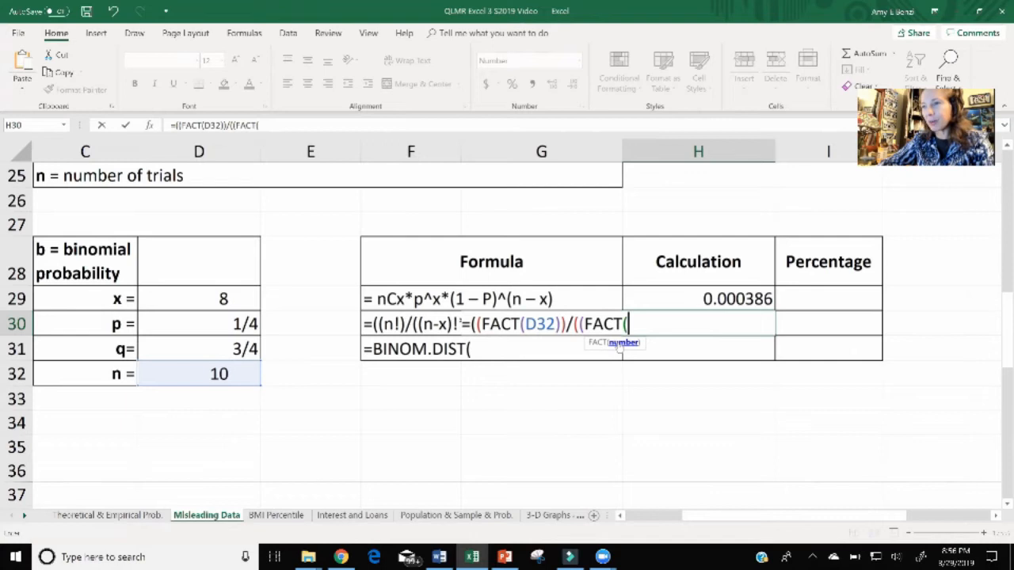
left_click(178, 379)
type("-")
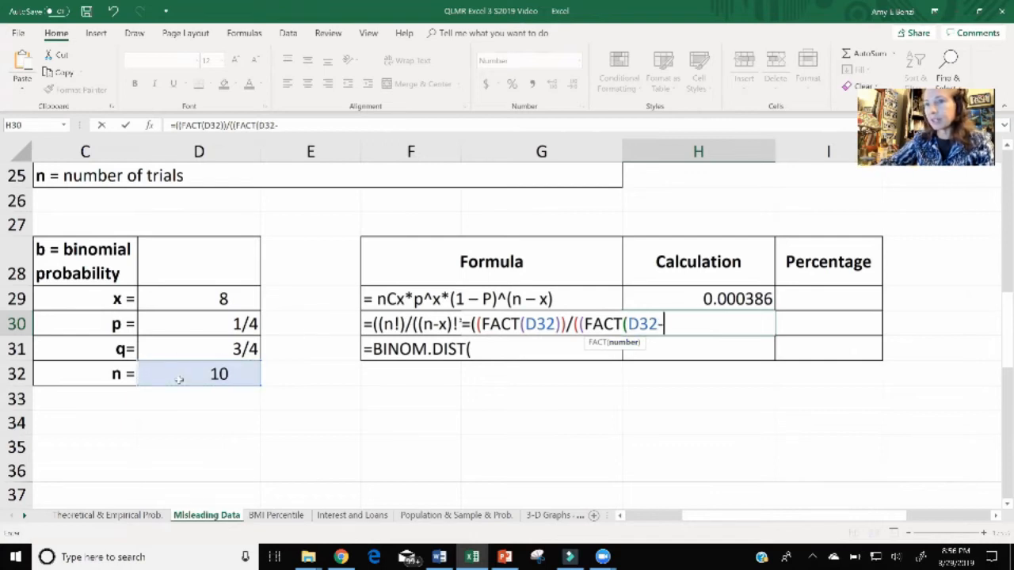
left_click(191, 297)
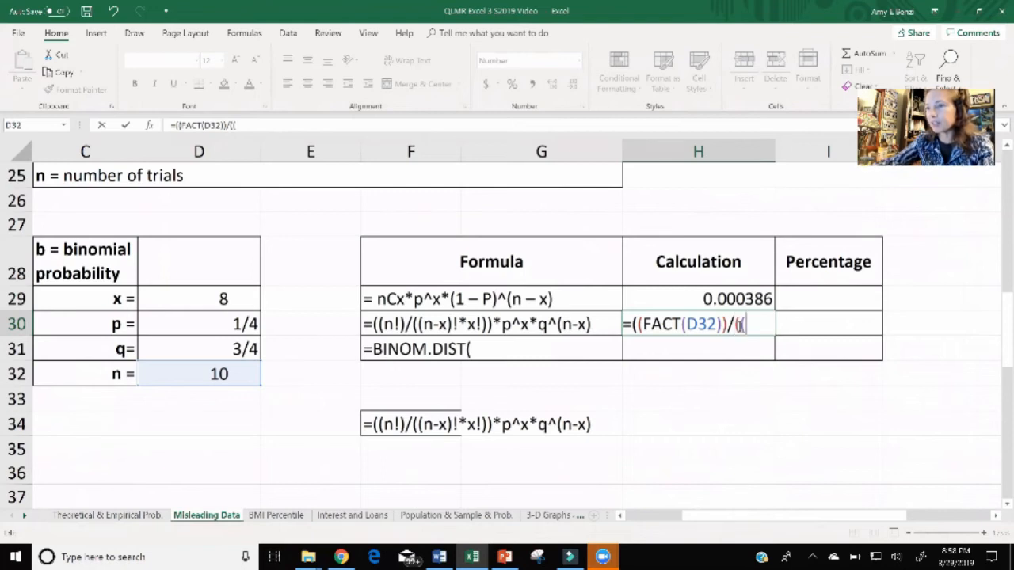
Step: Add the factorial of n minus x to the denominator of the H30 formula as FACT(D32-D29))
type("fac")
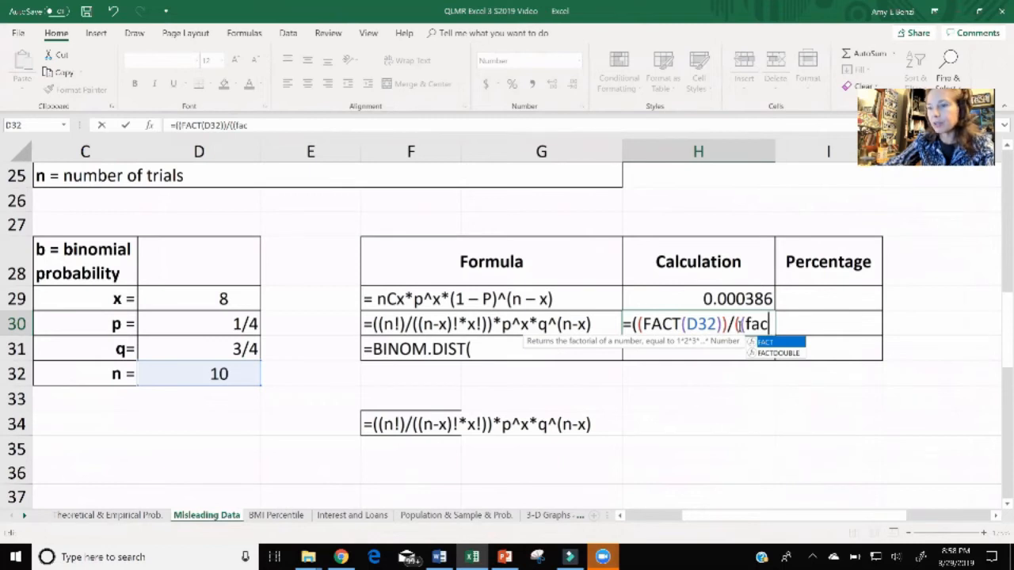
type("t")
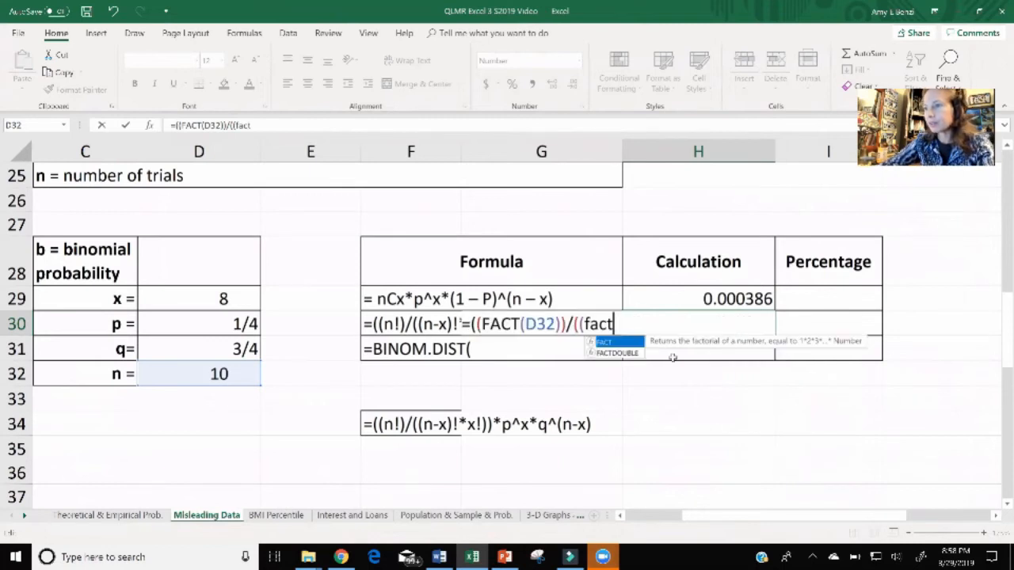
key("Tab")
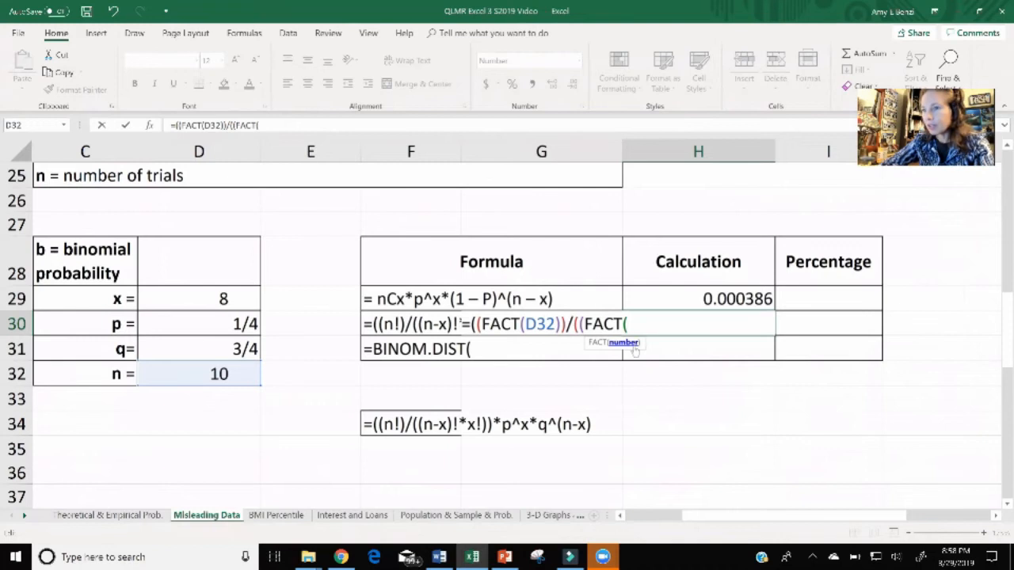
left_click(205, 375)
type("-")
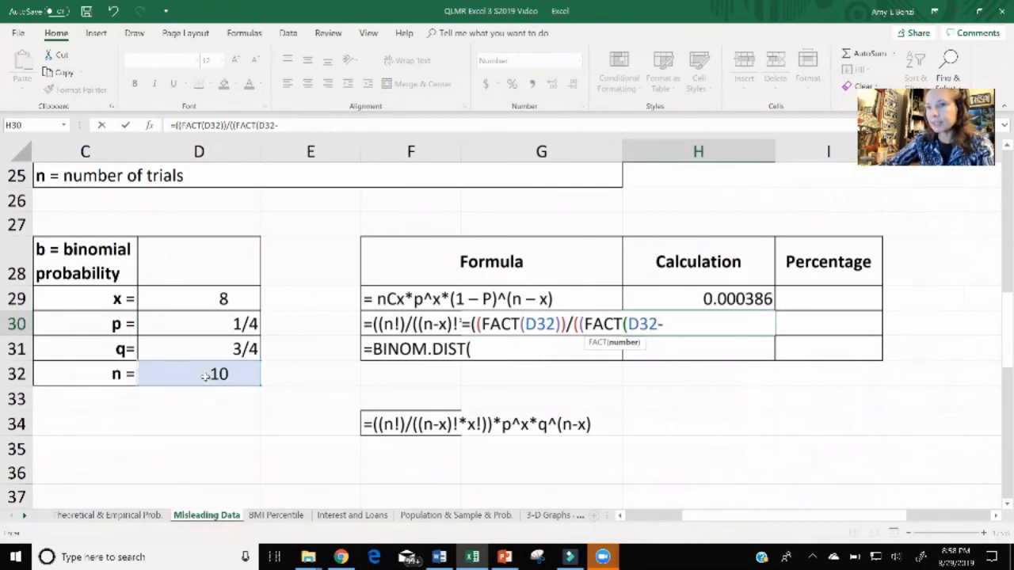
left_click(216, 298)
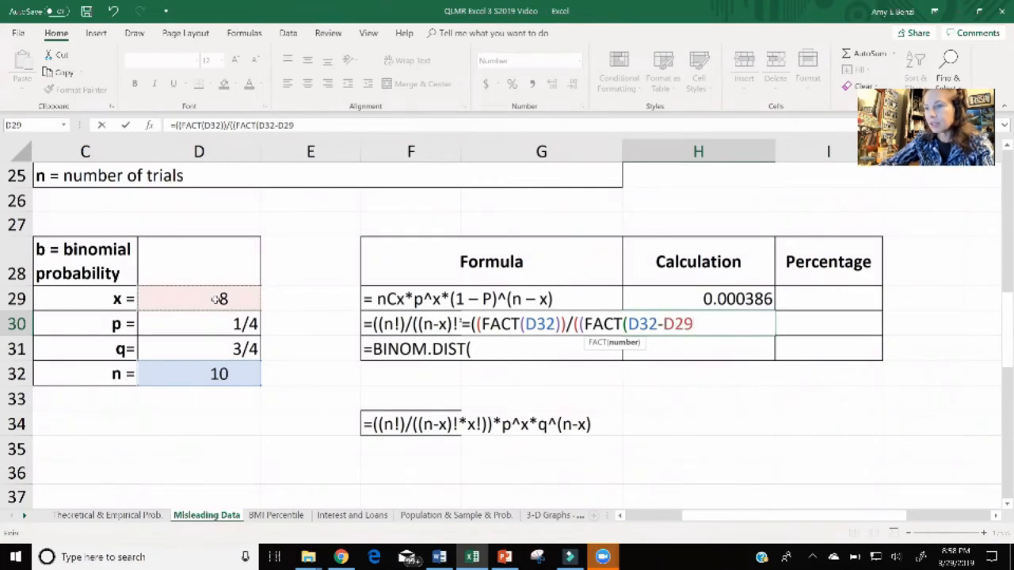
type(")")
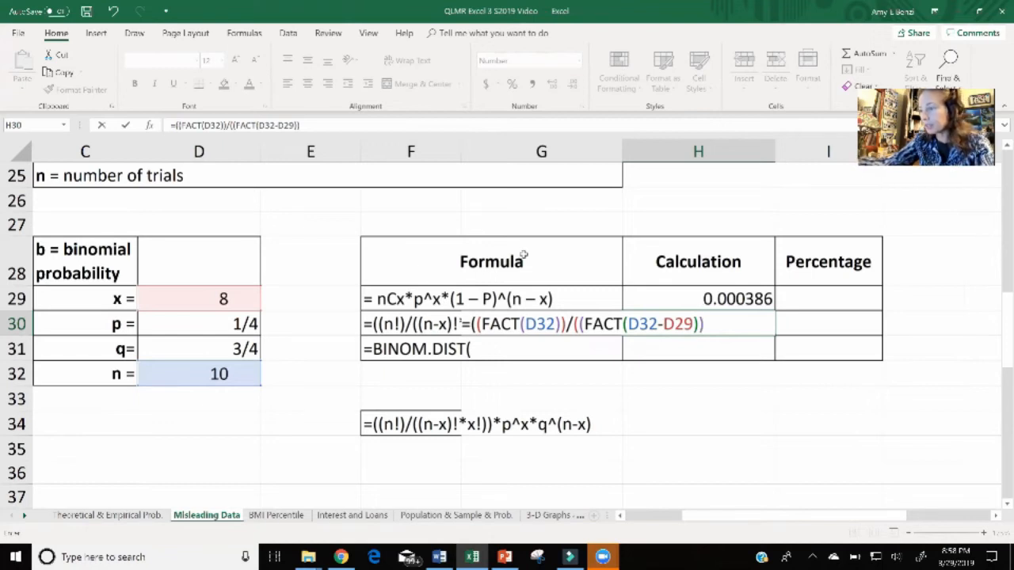
Step: Multiply the denominator of the H30 formula by the factorial of x, FACT(D29), and close the fraction's parentheses
type("*")
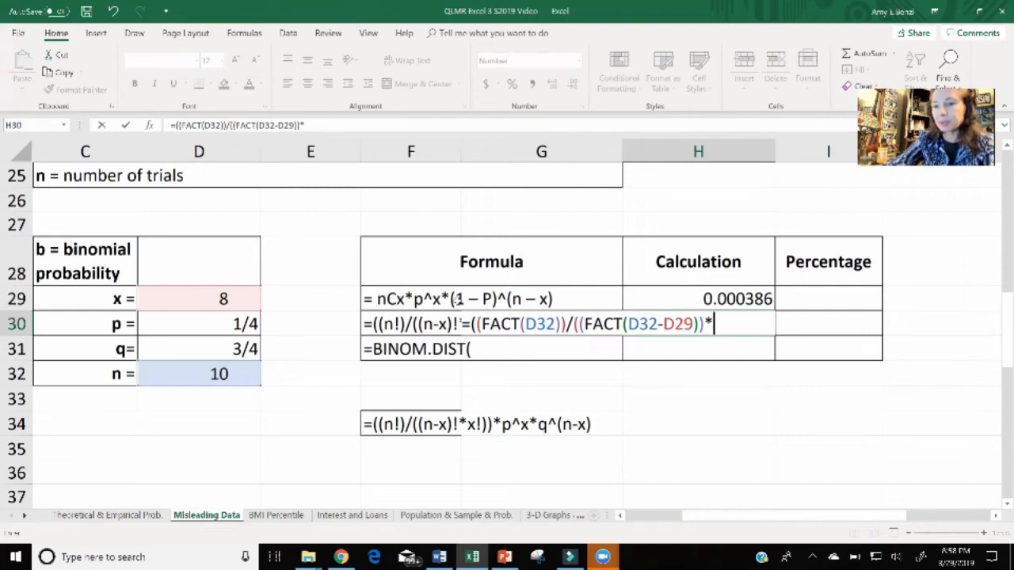
type("fact")
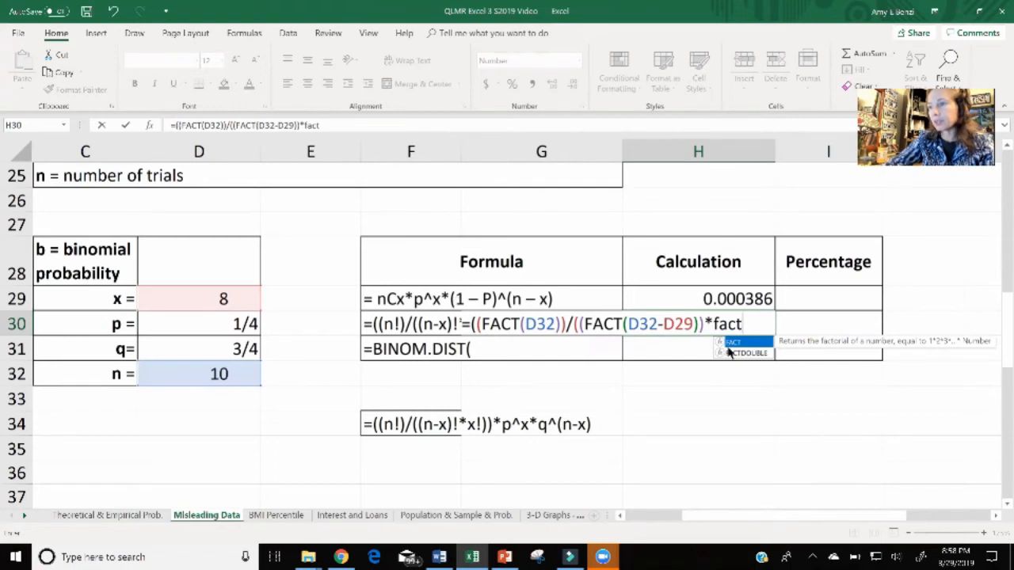
double_click(736, 343)
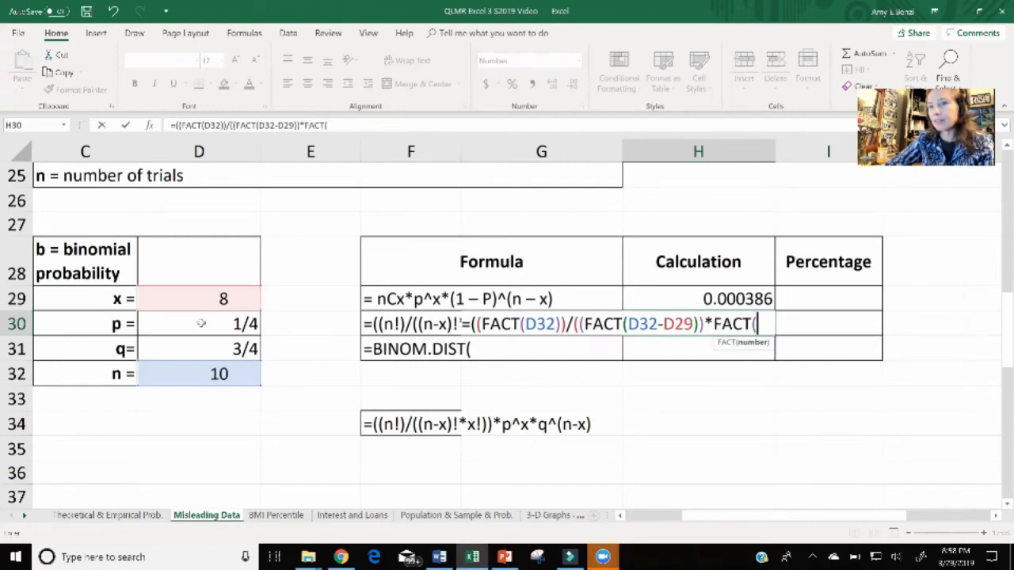
left_click(208, 298)
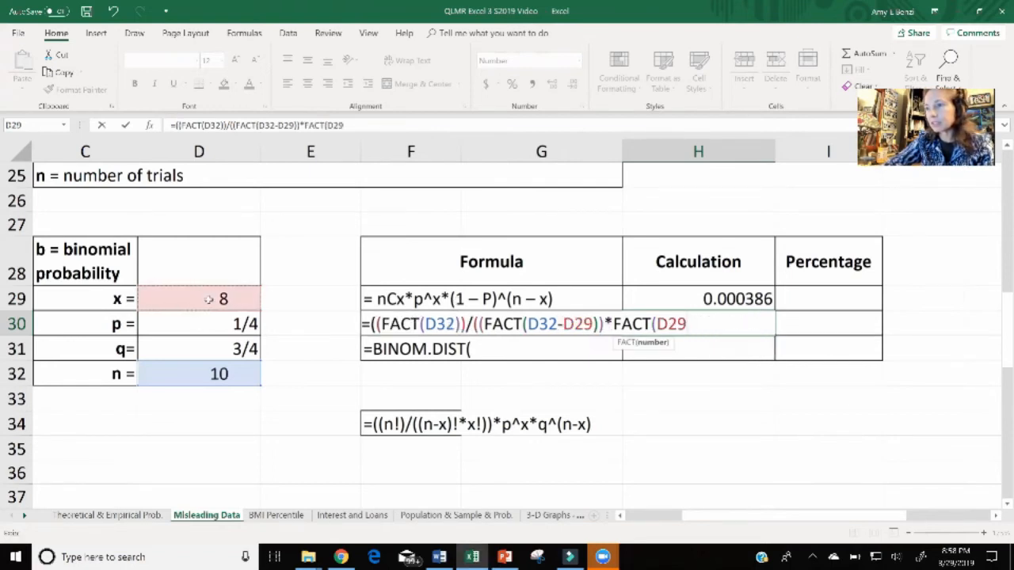
type(")")
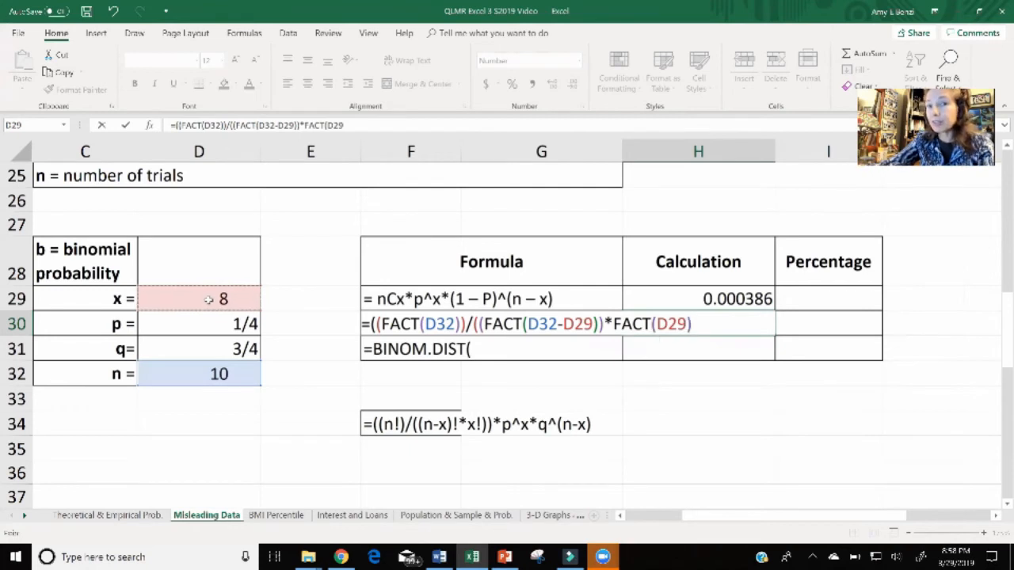
type("))")
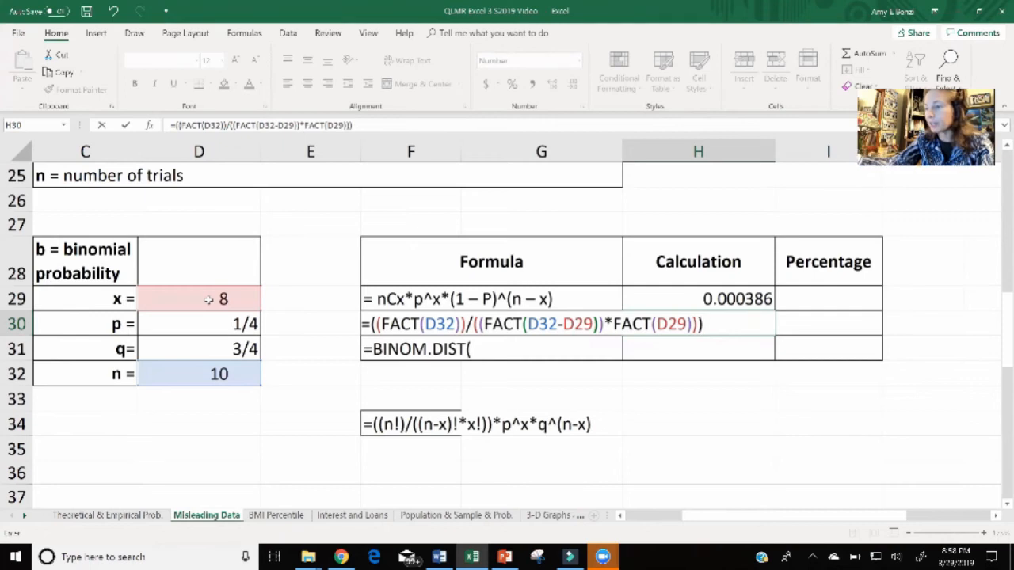
Step: Append p raised to the power of x to the H30 formula as *D30^D29
type("*")
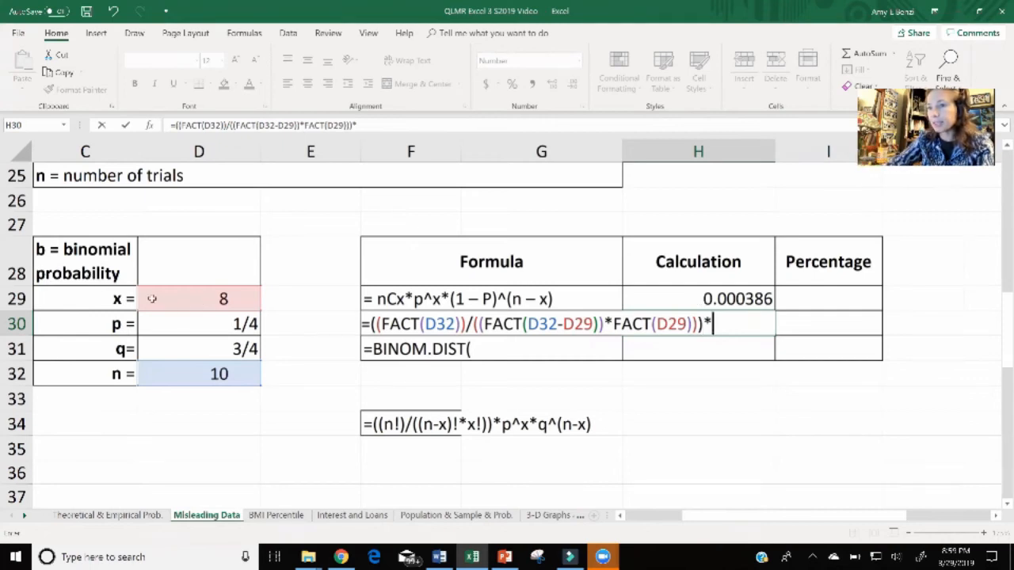
left_click(185, 324)
type("^")
left_click(188, 297)
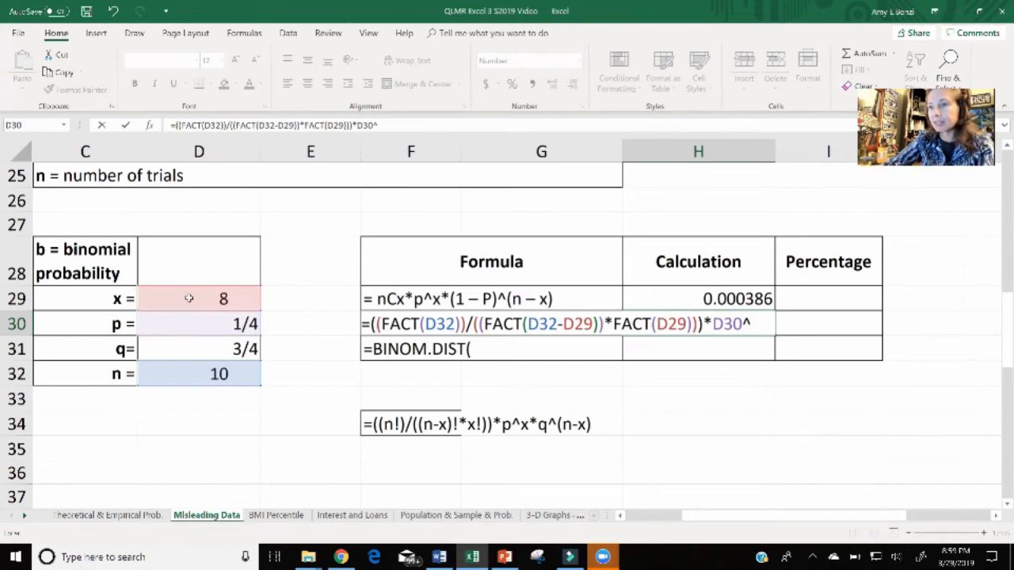
type("-")
key("BackSpace")
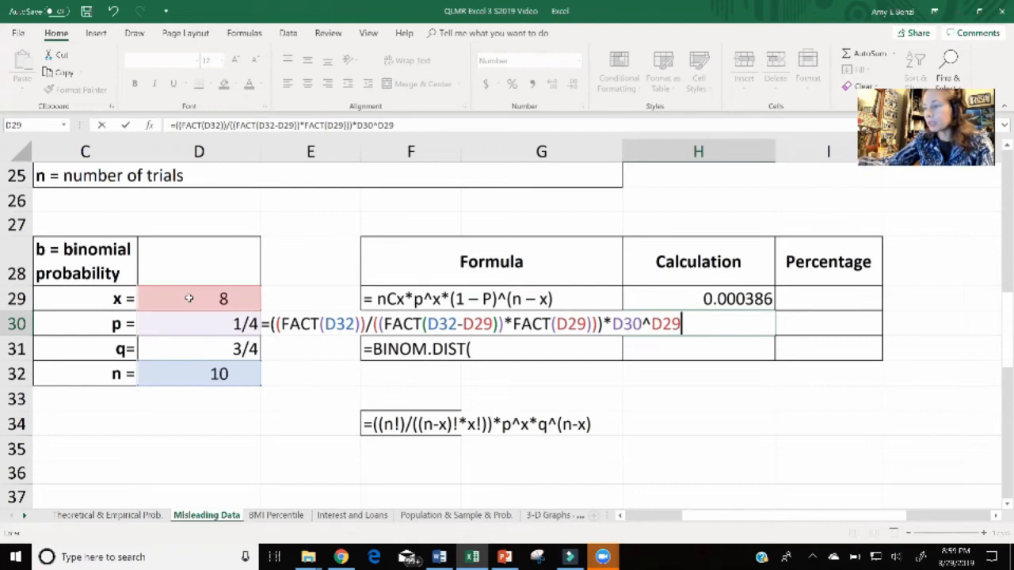
Step: Complete the H30 formula with q raised to the power n minus x, *D31^(D32-D29), and commit it
type("*")
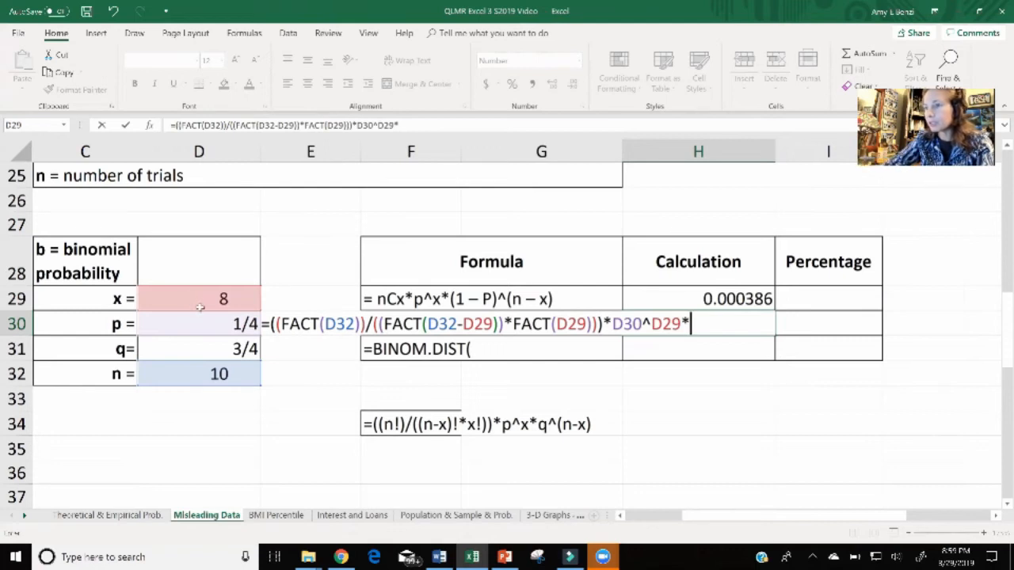
left_click(211, 349)
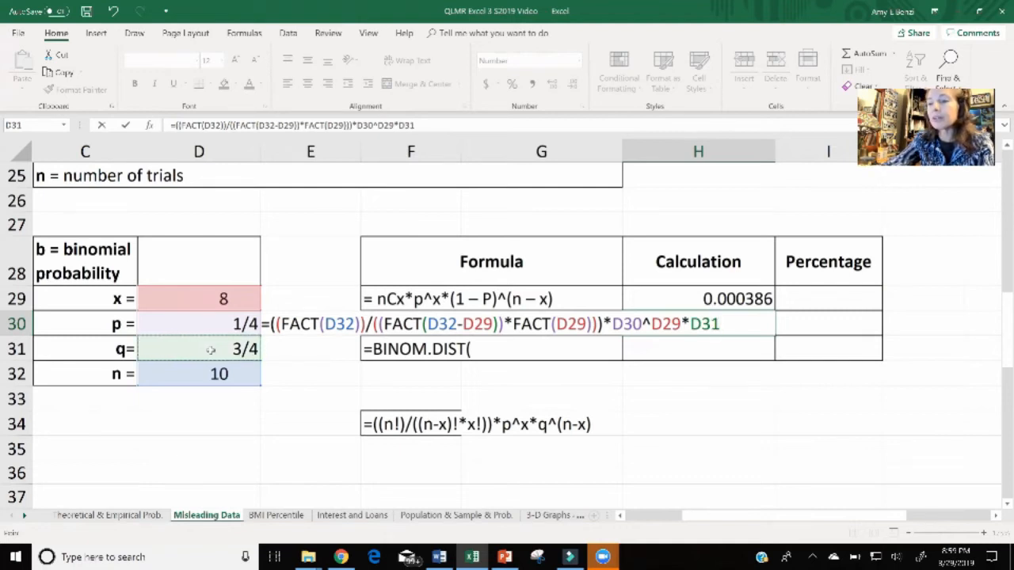
type("^")
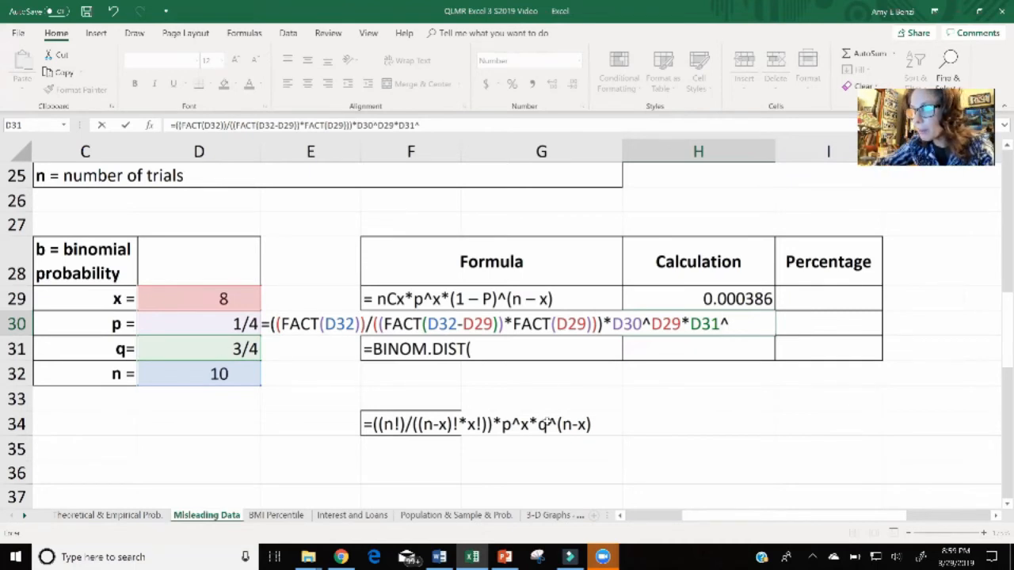
type("(")
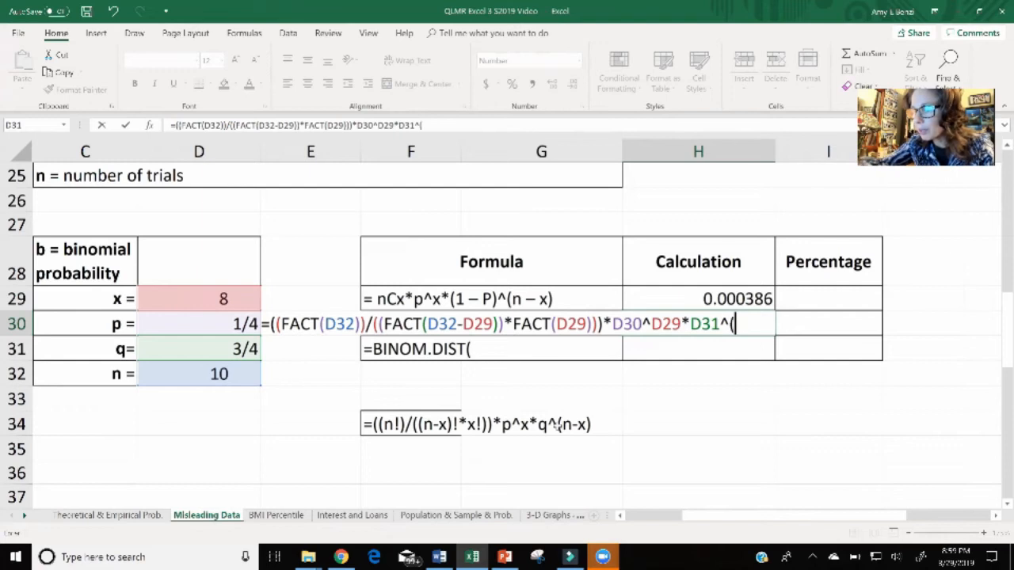
left_click(220, 373)
type("-")
left_click(219, 305)
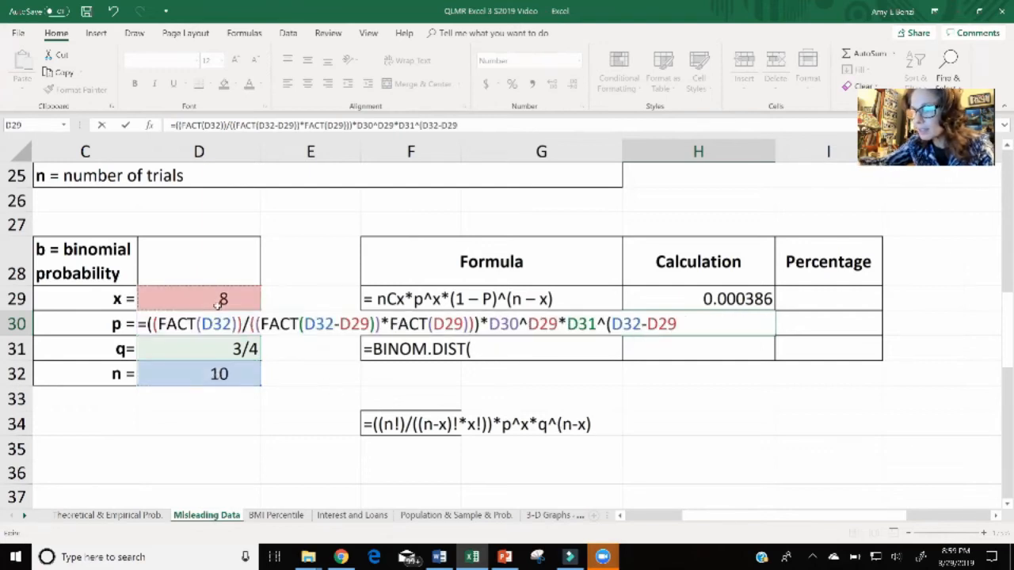
type(")")
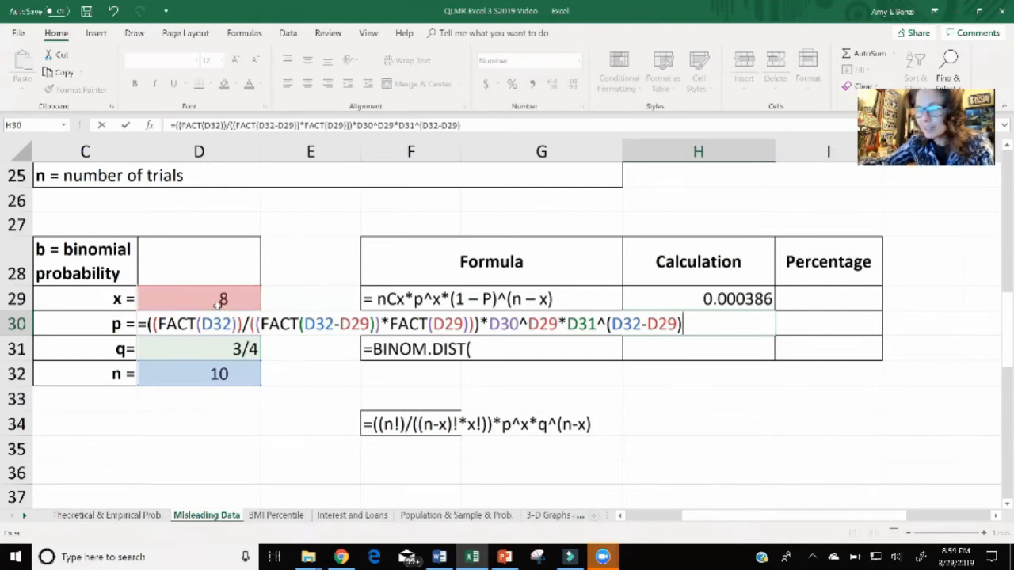
key("Return")
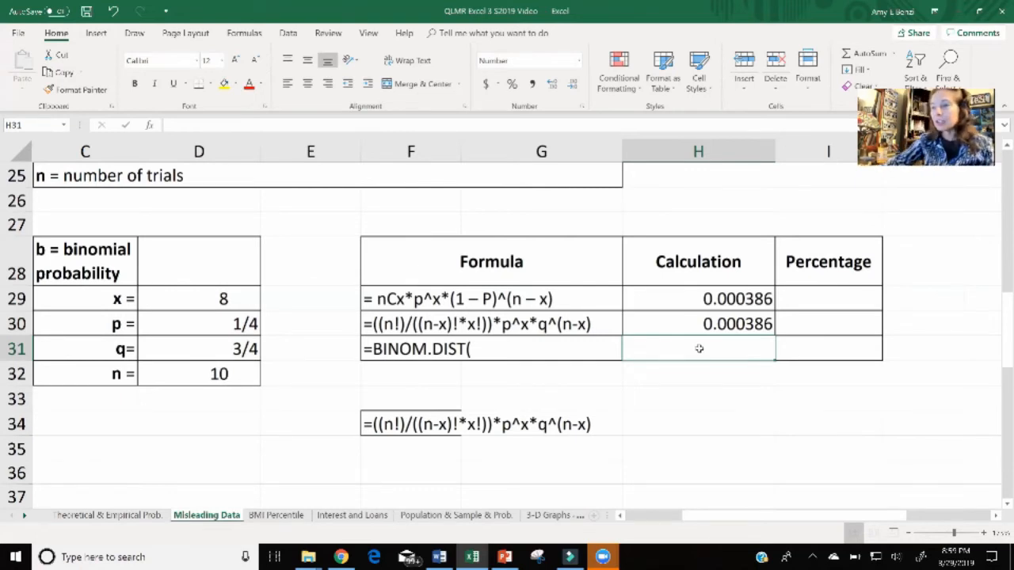
Step: Begin a BINOM.DIST formula in H31 with x in D29 as the number of successes
double_click(698, 348)
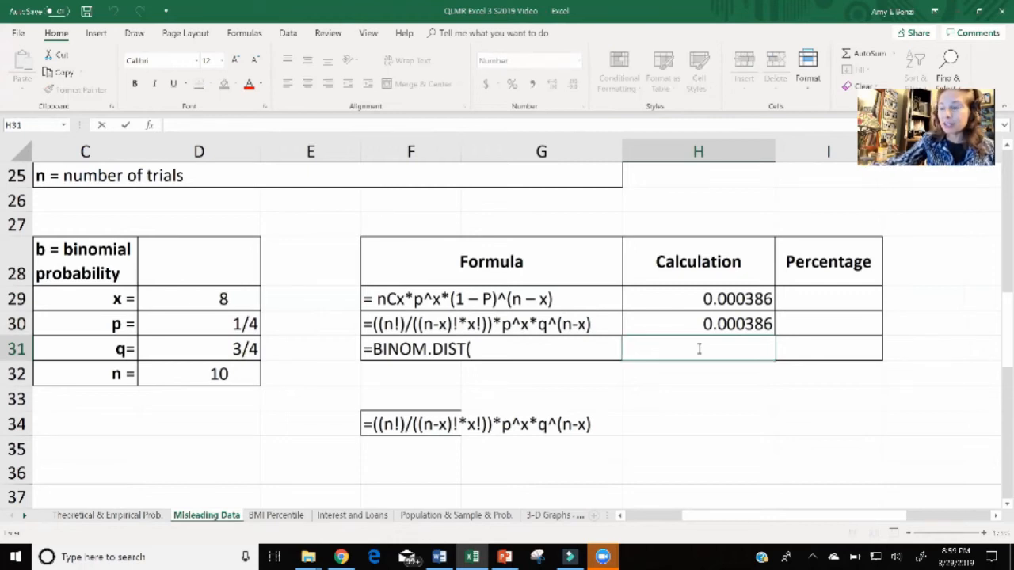
type("=")
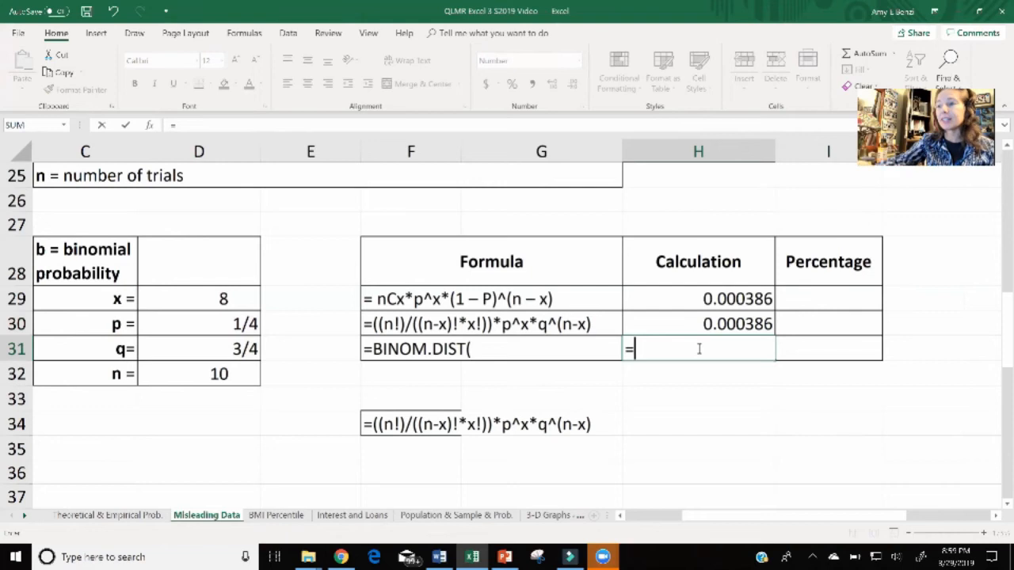
type("bin")
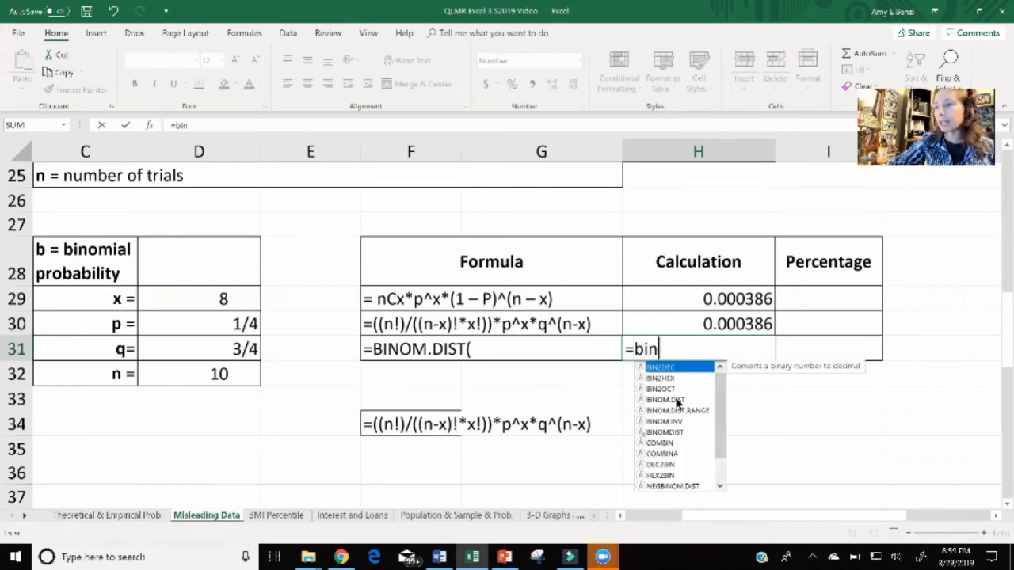
left_click(677, 401)
double_click(676, 400)
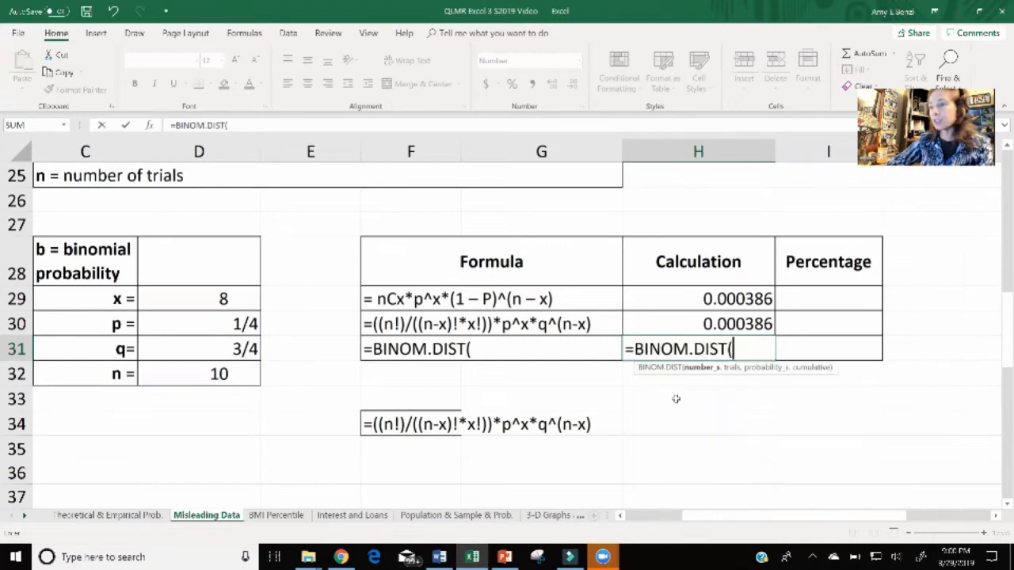
left_click(226, 298)
type(",")
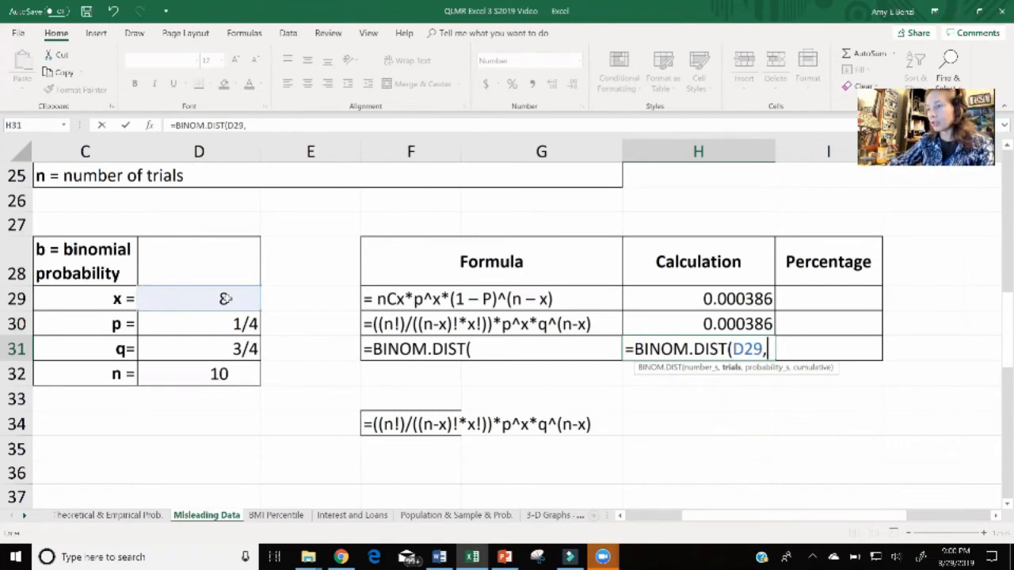
Step: Complete the H31 BINOM.DIST formula with D32 as trials, D30 as probability and FALSE for the probability mass function
left_click(189, 373)
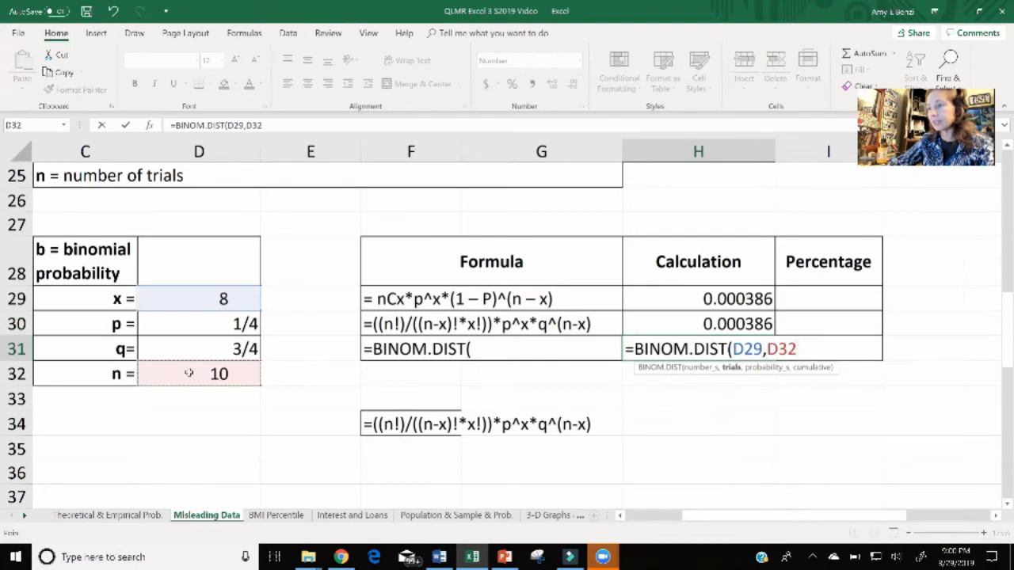
type(",")
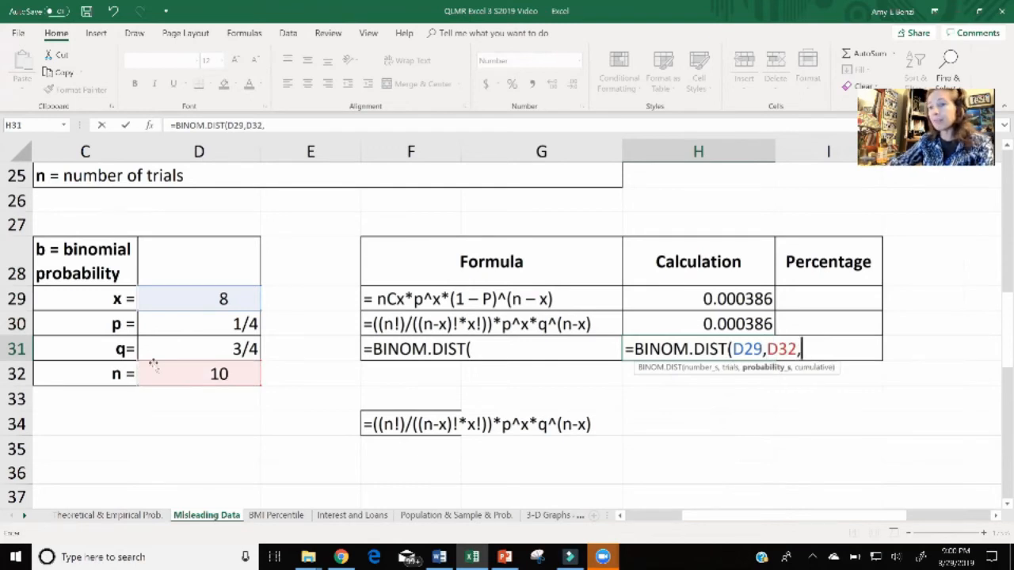
left_click(185, 326)
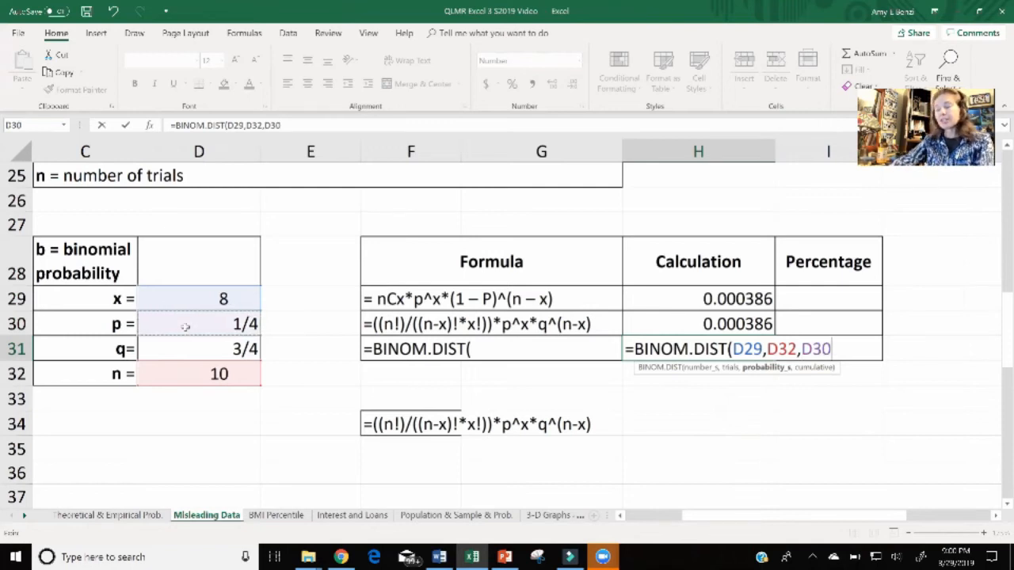
type(",")
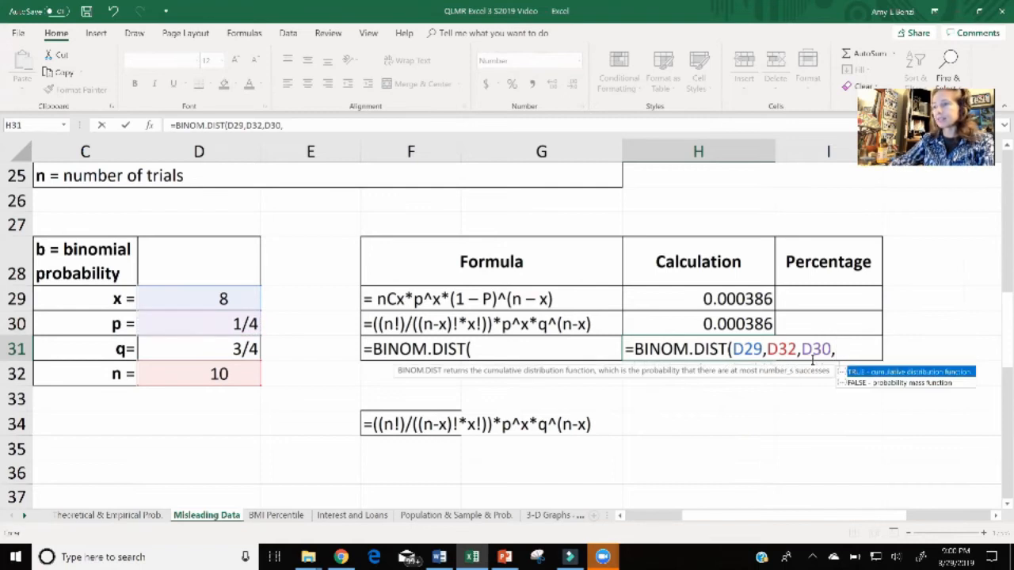
left_click(866, 383)
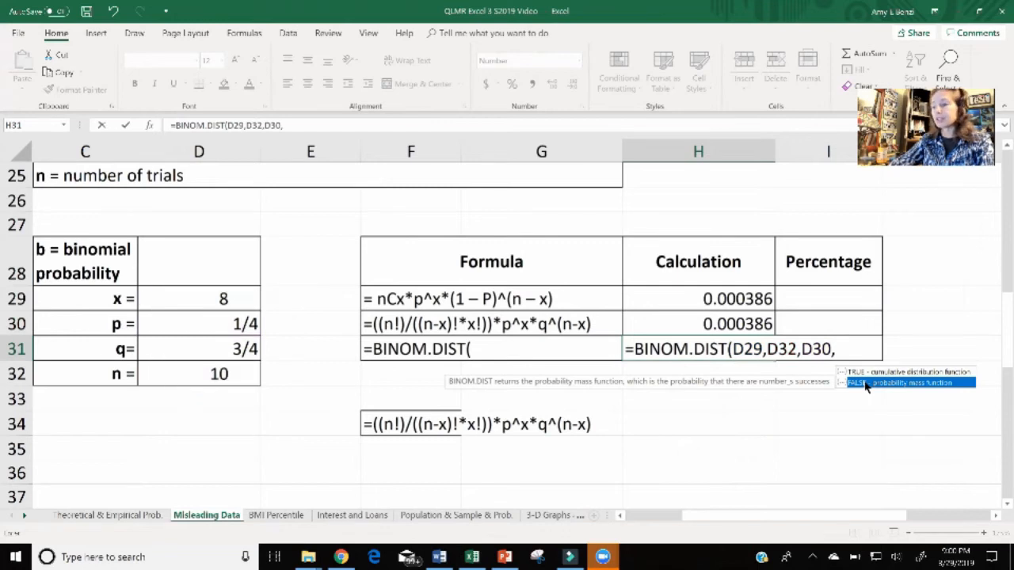
double_click(866, 383)
key("Return")
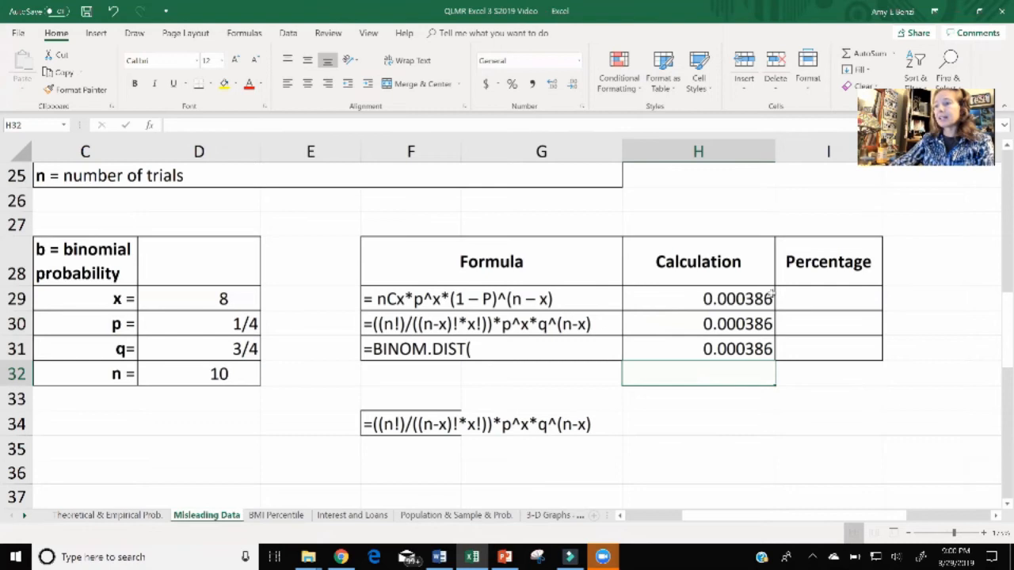
Step: Copy the three calculation formulas in H29:H31 into the Percentage cells I29:I31
left_click_drag(760, 296, 755, 345)
key("ctrl+c")
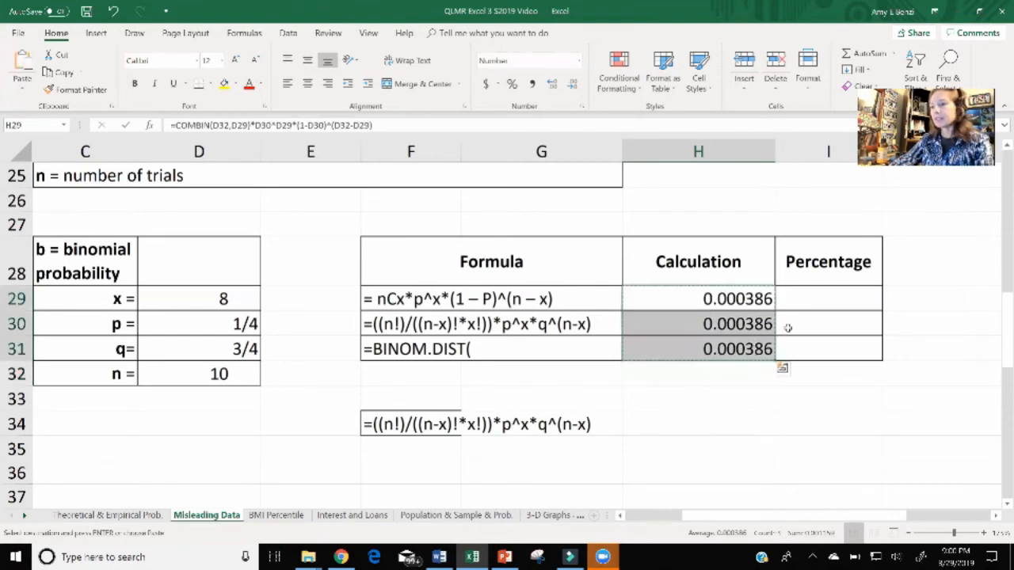
left_click_drag(805, 301, 807, 357)
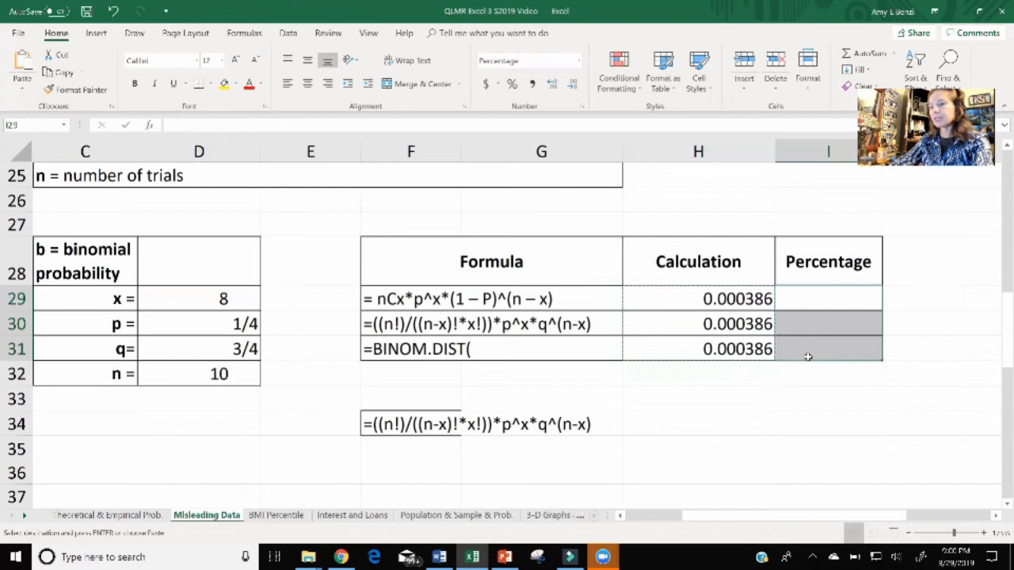
key("ctrl+v")
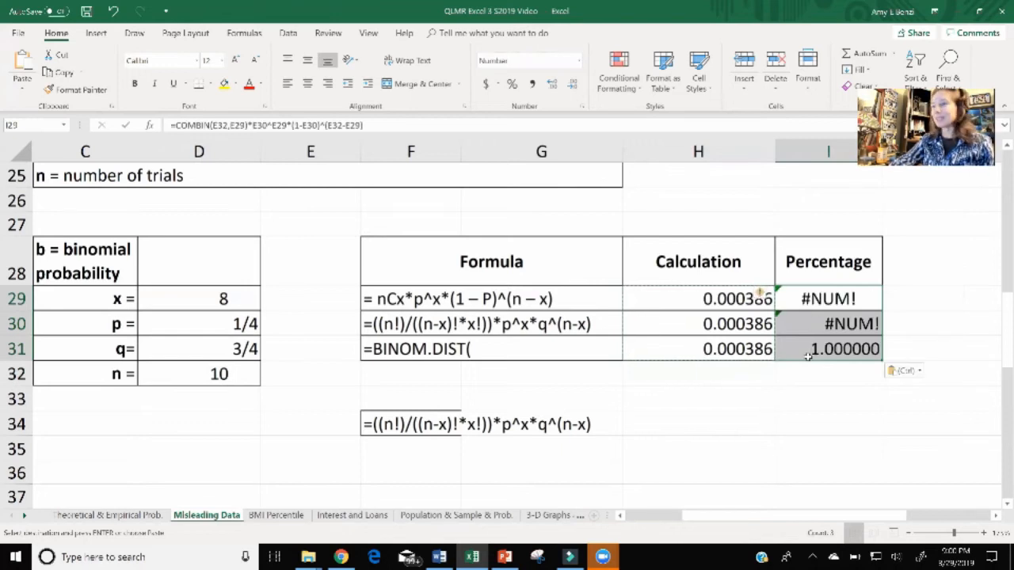
Step: Examine the cell references in the formula pasted into I29 without changing it
double_click(825, 299)
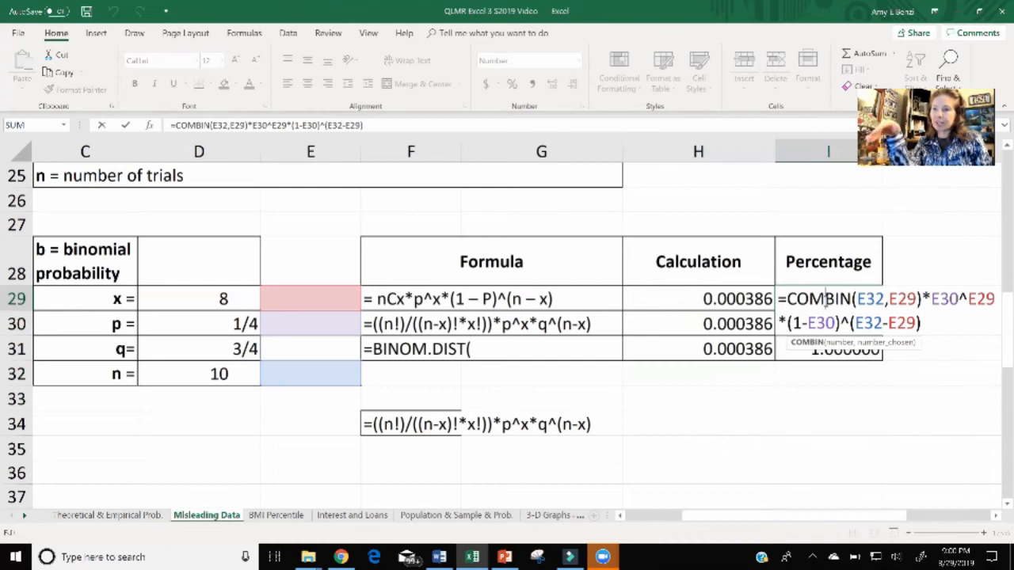
left_click(859, 299)
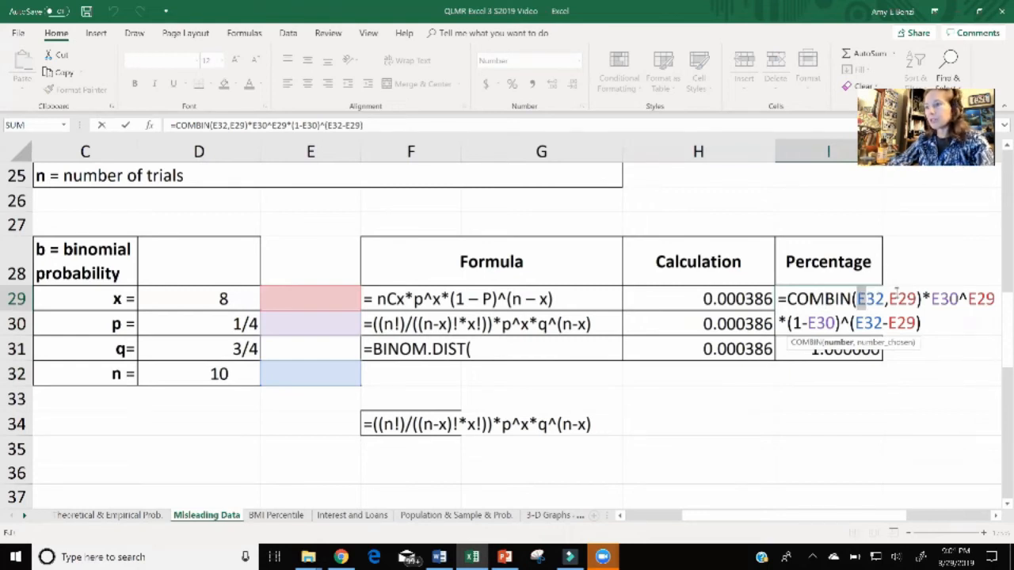
right_click(888, 300)
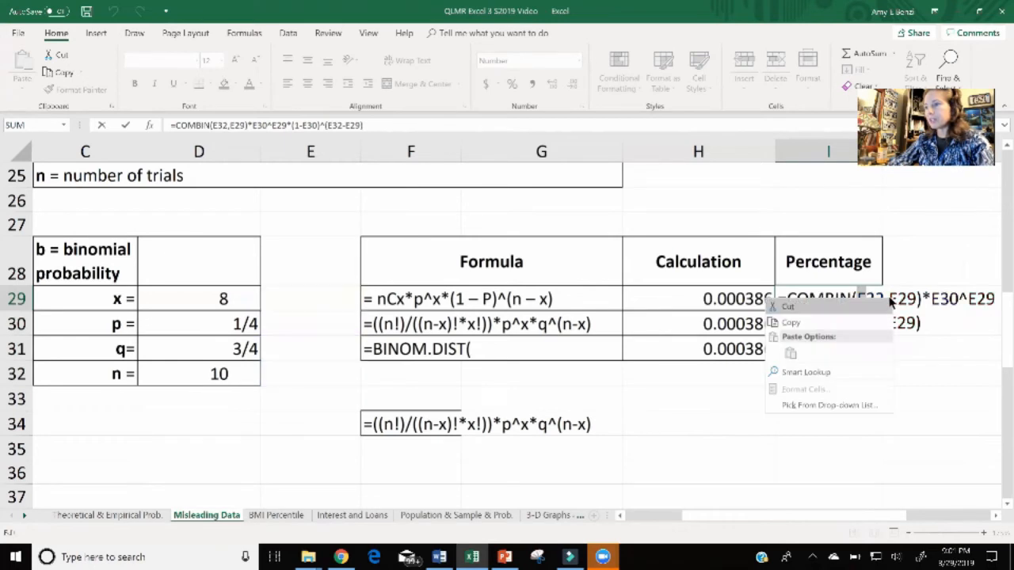
left_click(935, 347)
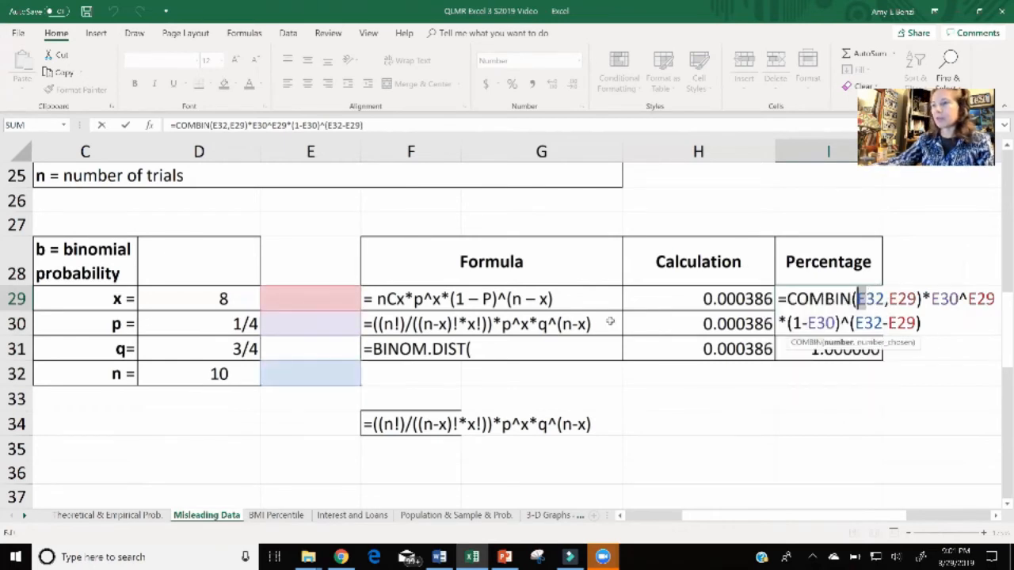
key("Return")
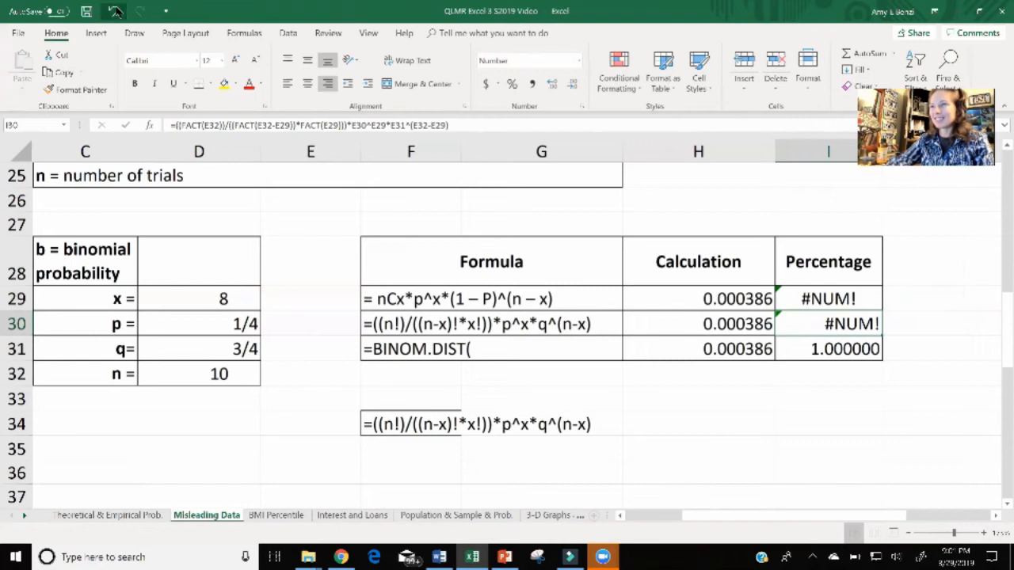
Step: Undo the formulas pasted into the Percentage cells I29:I31, keeping the BINOM.DIST formula in H31
left_click(115, 12)
left_click(115, 11)
left_click(115, 11)
left_click(115, 11)
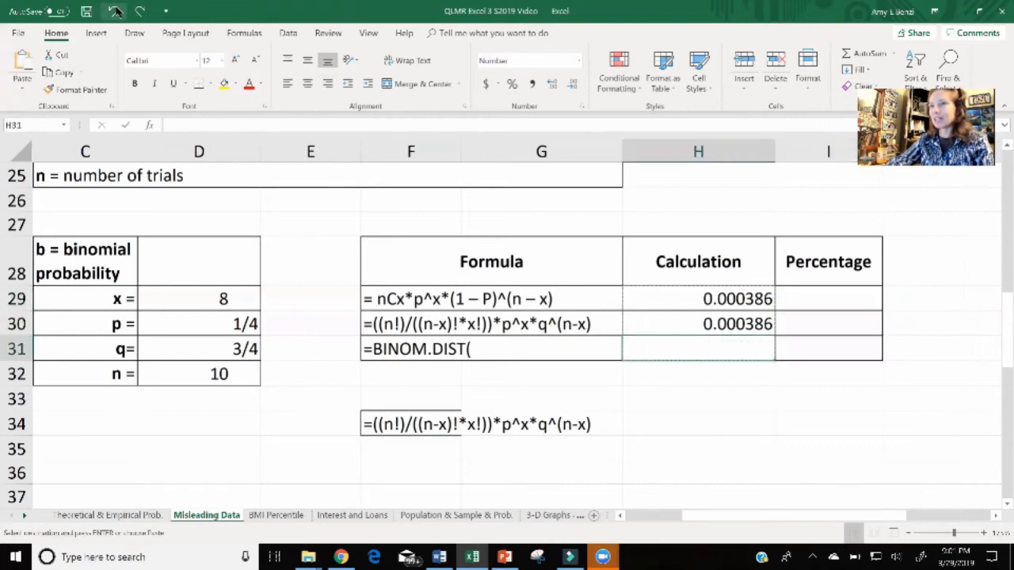
left_click(140, 11)
Step: Copy the text of the COMBIN formula in H29 into I29 so its cell references stay on column D
left_click(746, 308)
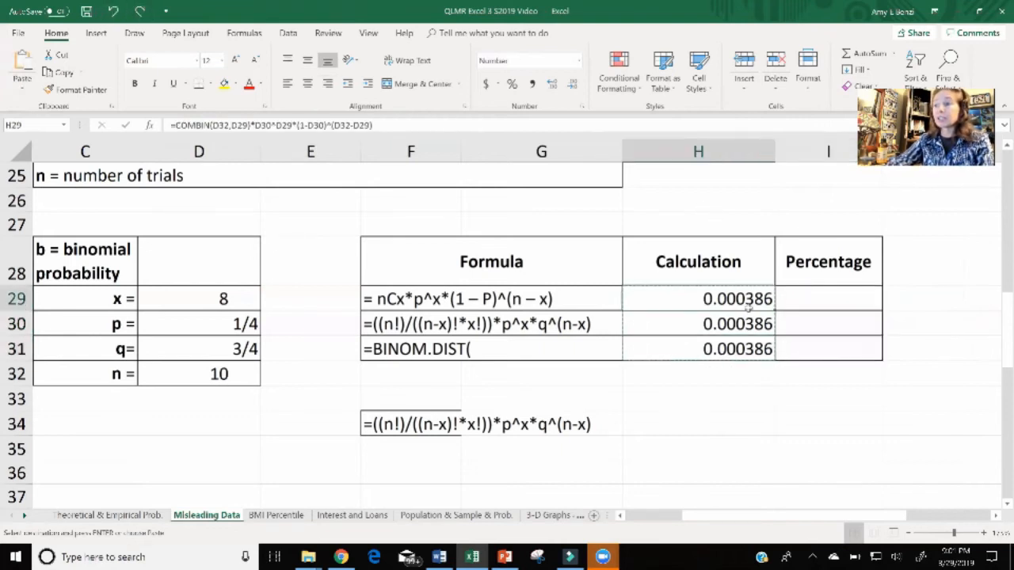
double_click(747, 306)
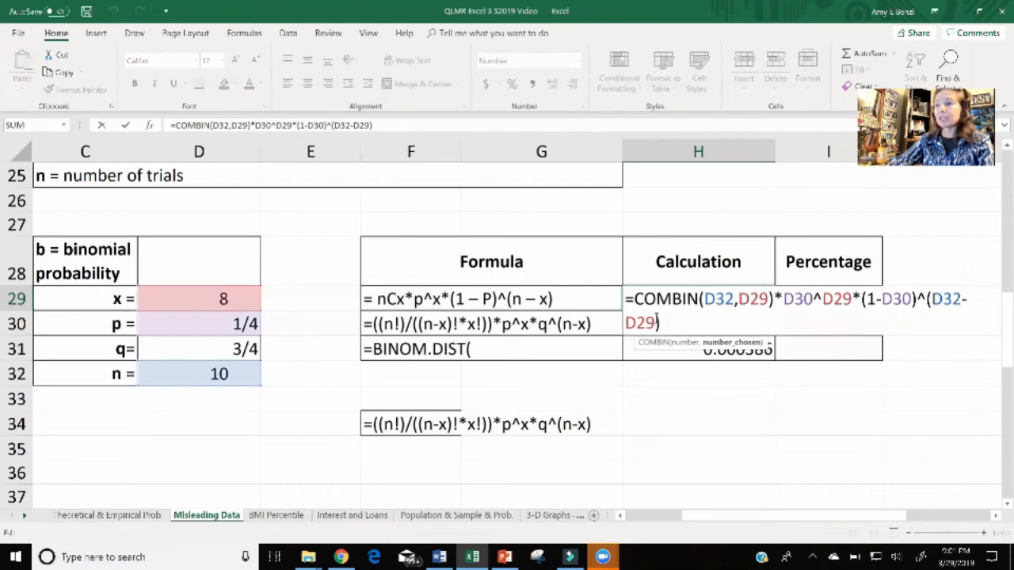
left_click_drag(657, 319, 626, 299)
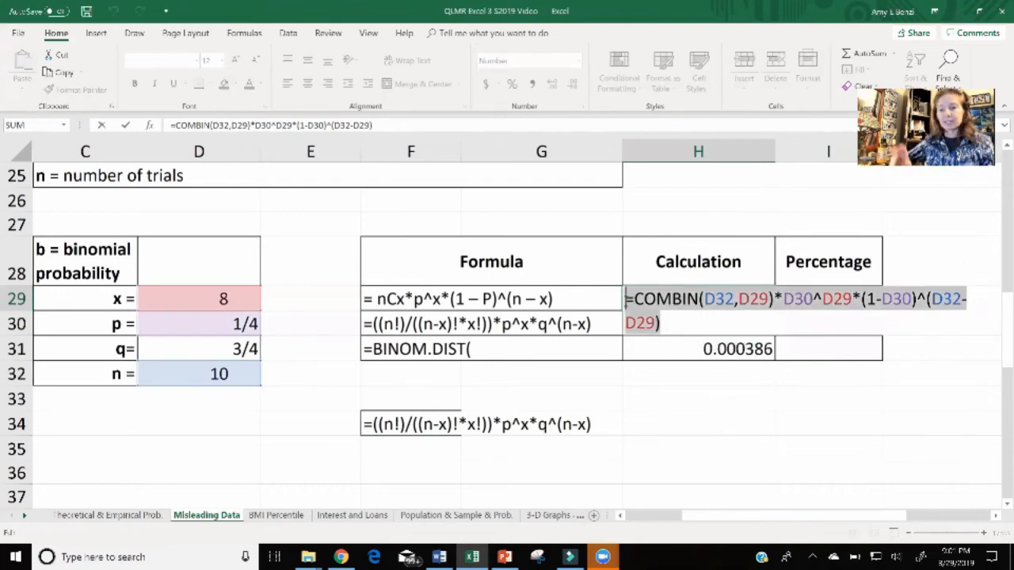
key("ctrl+c")
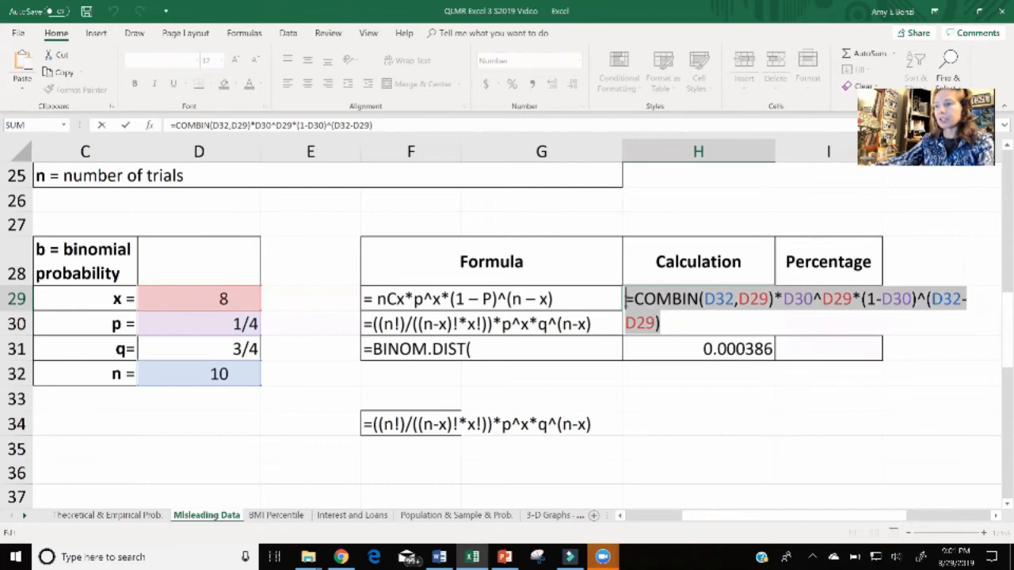
key("Return")
left_click(843, 303)
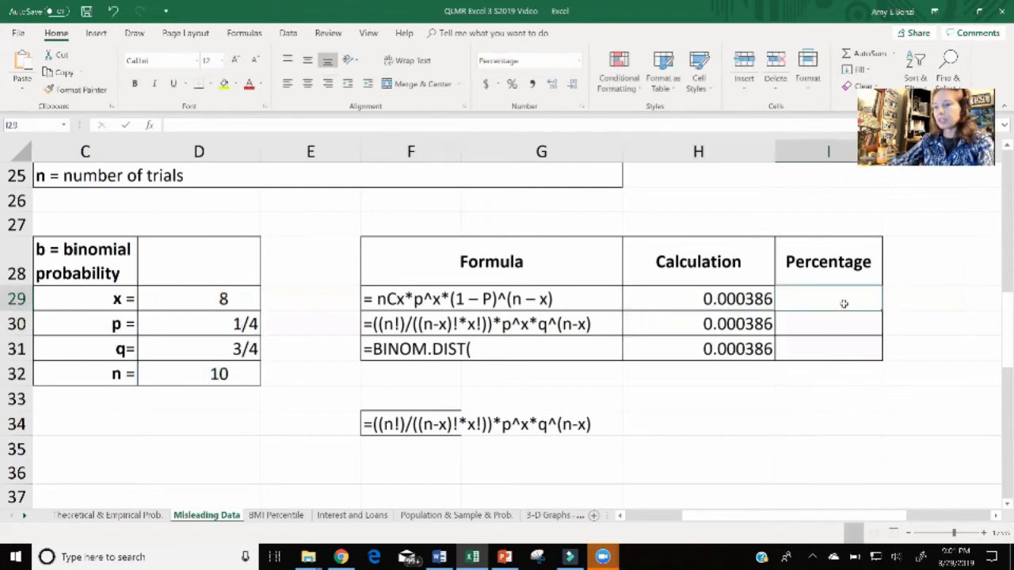
key("ctrl+v")
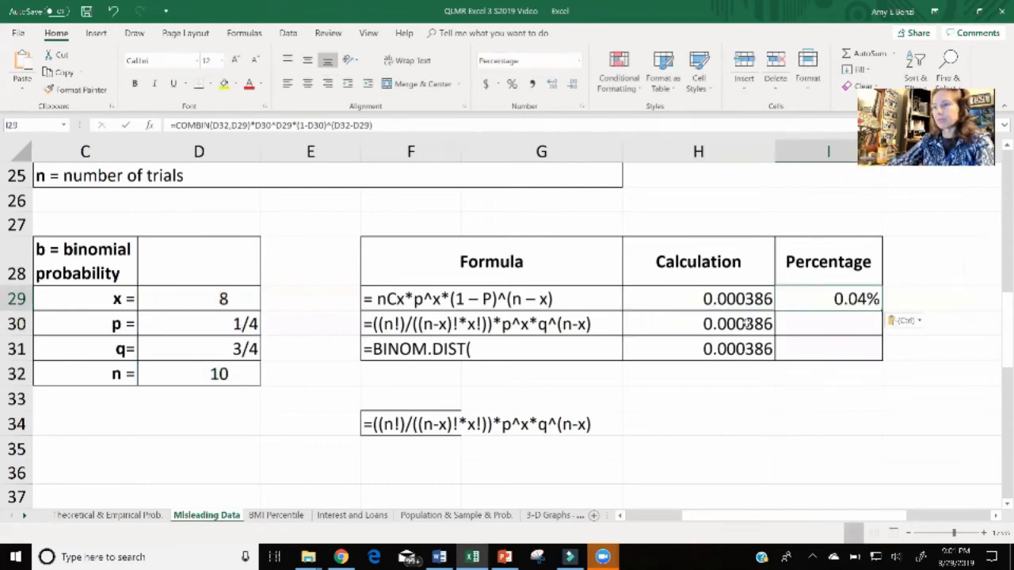
Step: Copy the text of the factorial formula in H30 into I30 with its column D references intact
double_click(746, 323)
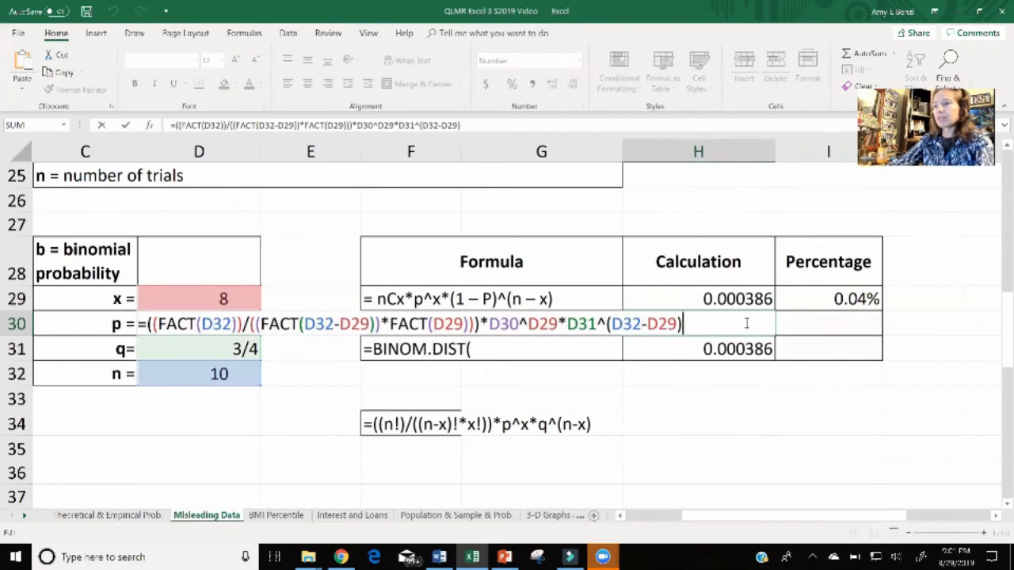
left_click(803, 353)
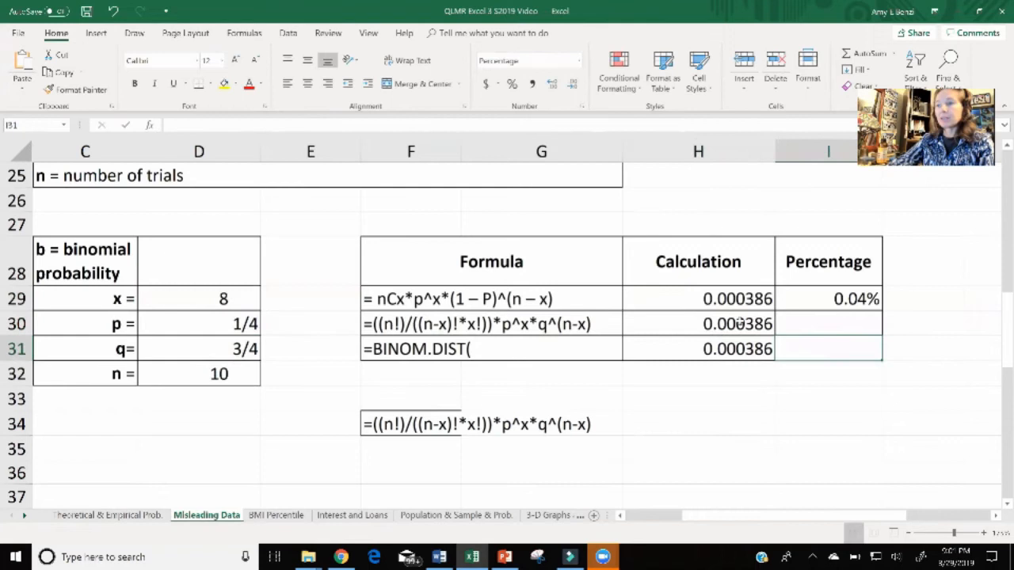
left_click(737, 324)
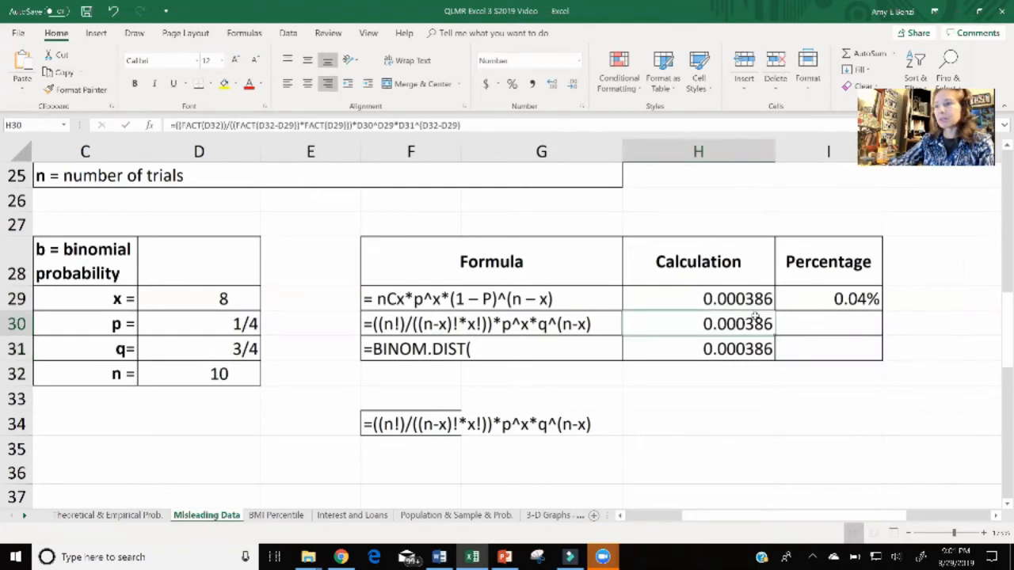
double_click(749, 323)
left_click_drag(682, 324, 141, 324)
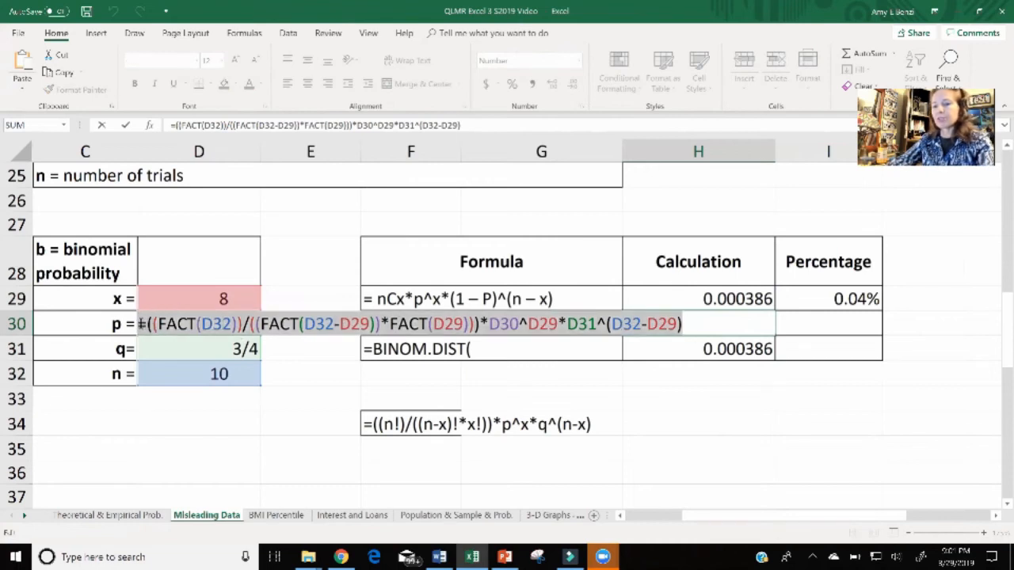
left_click_drag(140, 325, 139, 325)
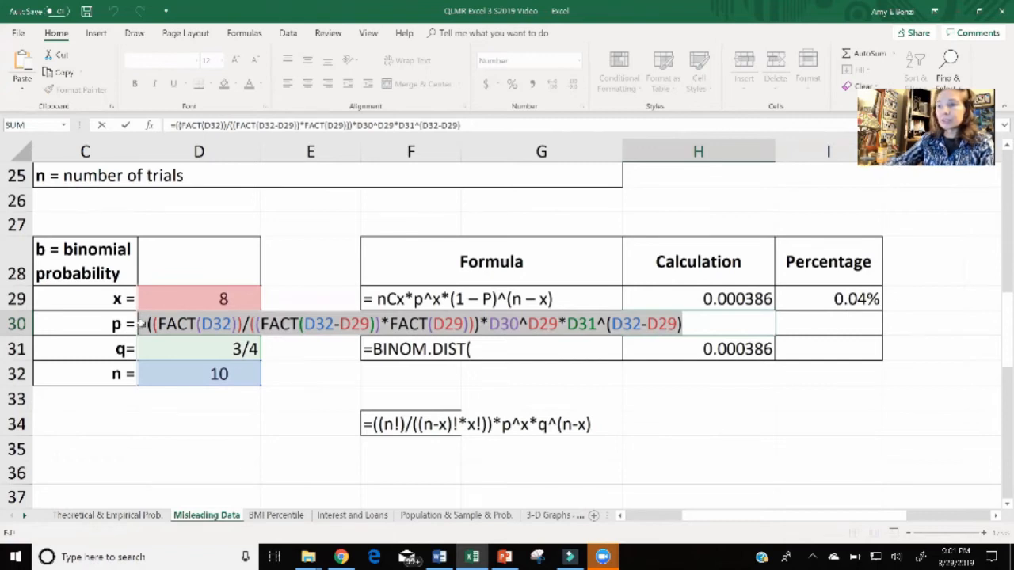
key("Return")
double_click(805, 327)
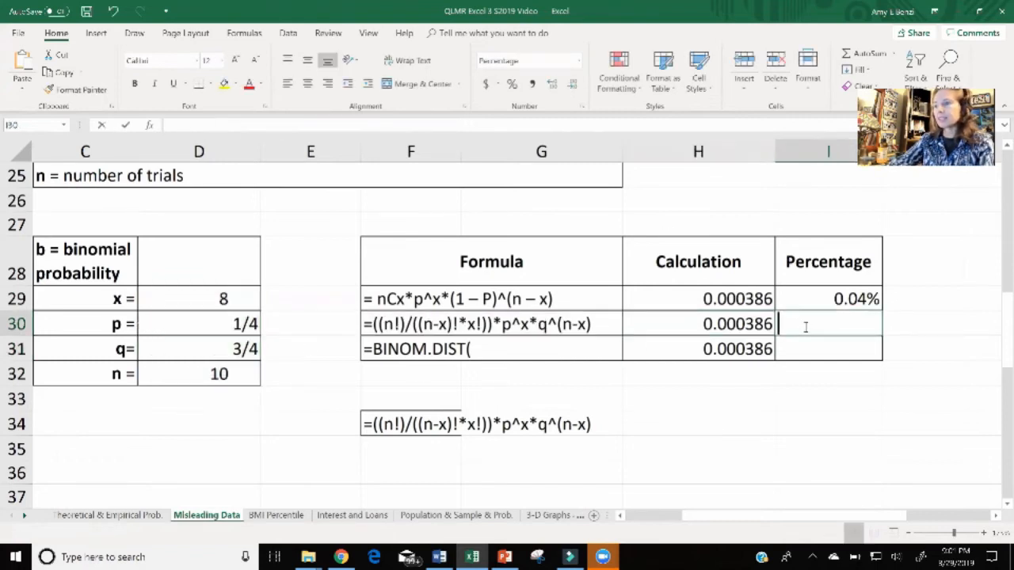
key("ctrl+v")
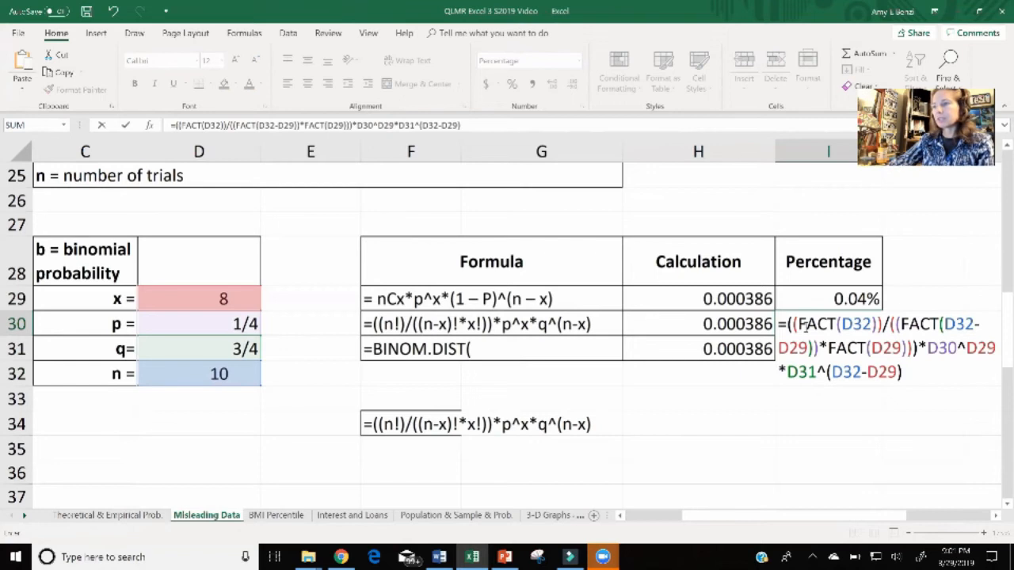
key("Return")
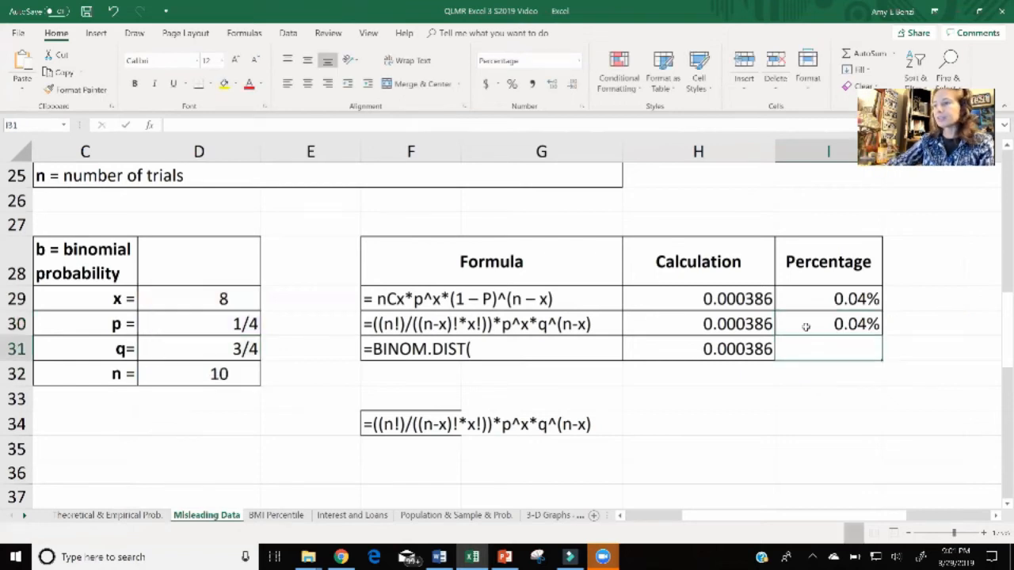
Step: Copy the text of the BINOM.DIST formula in H31 into I31 with its column D references intact
double_click(745, 349)
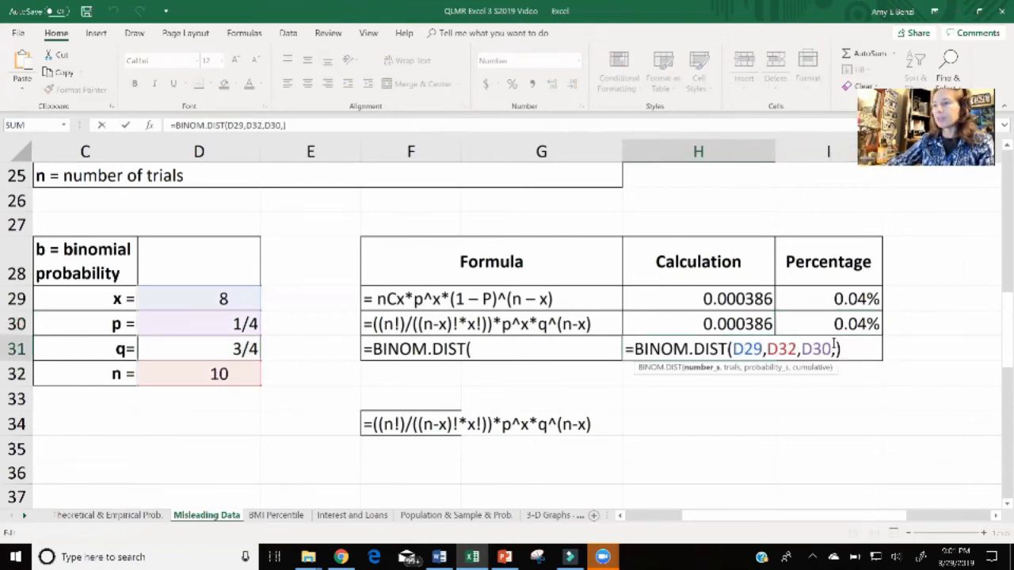
left_click_drag(841, 350, 625, 349)
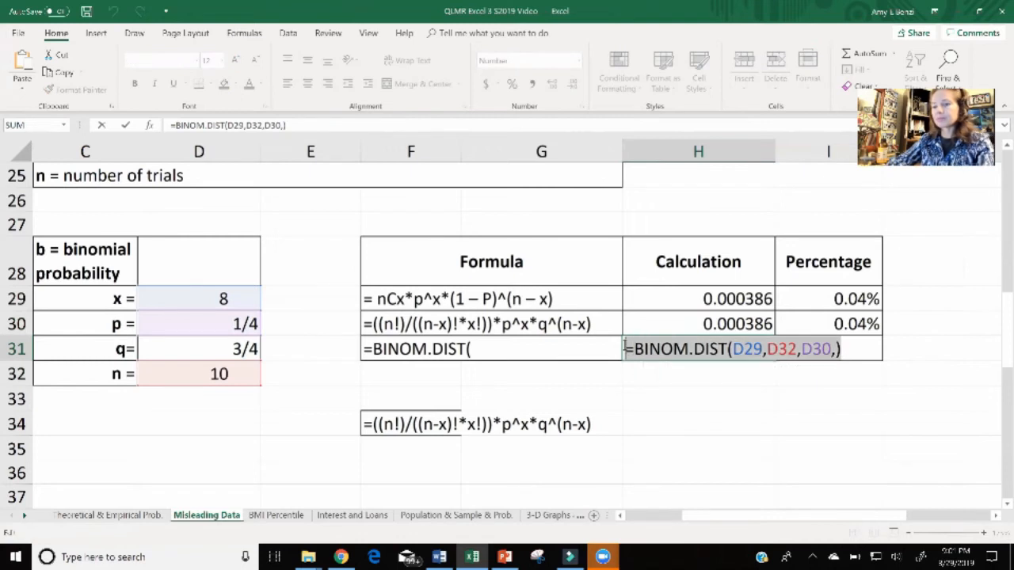
key("Return")
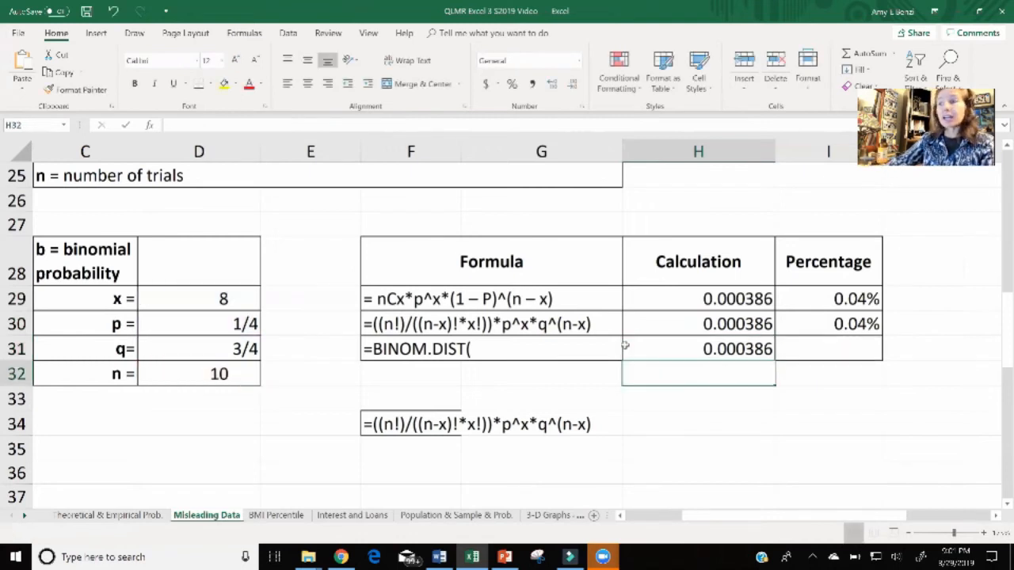
left_click(843, 349)
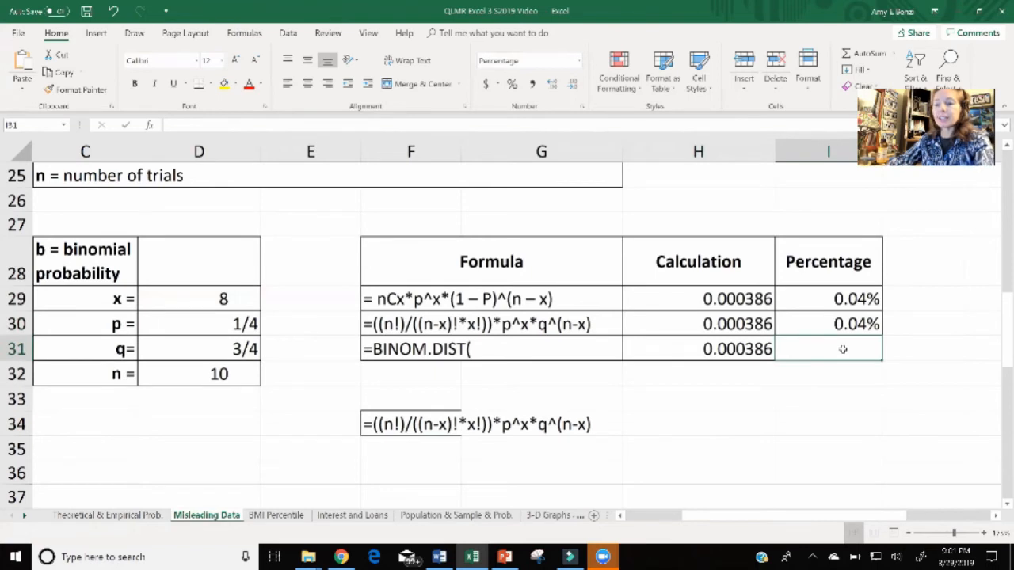
key("ctrl+v")
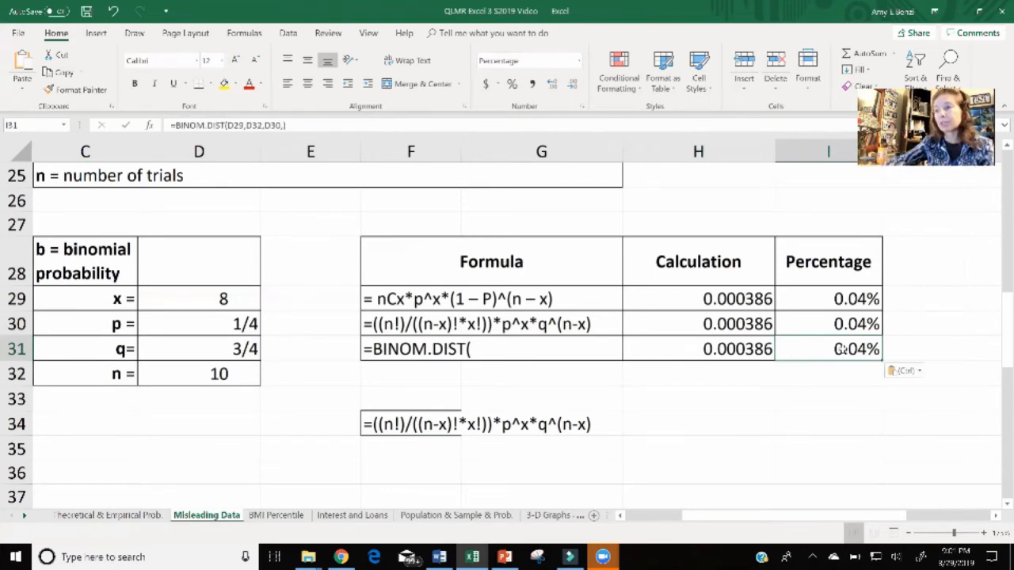
Step: Review the cell references in the factorial formula in H30 without changing it
left_click(727, 329)
double_click(727, 329)
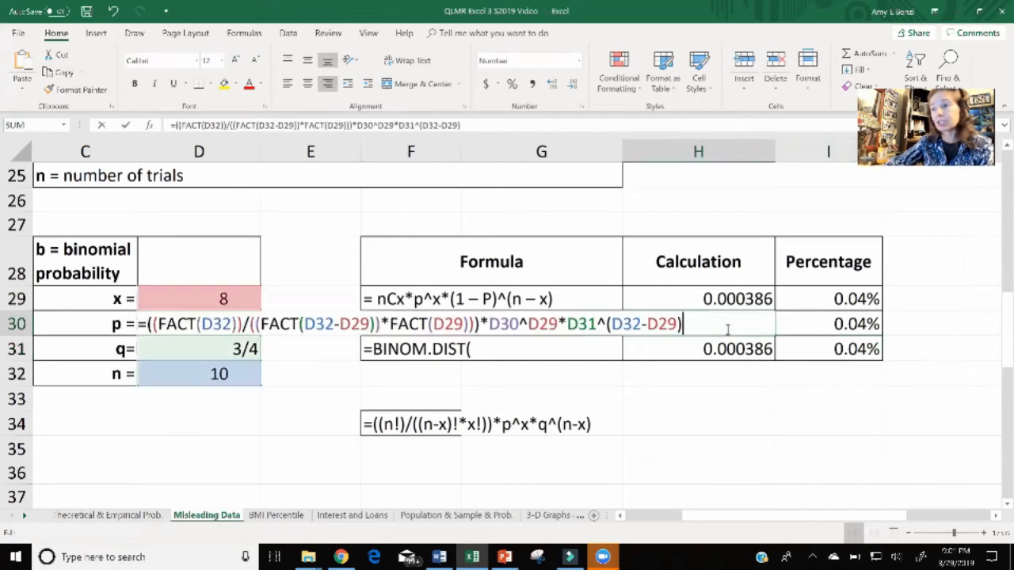
key("Return")
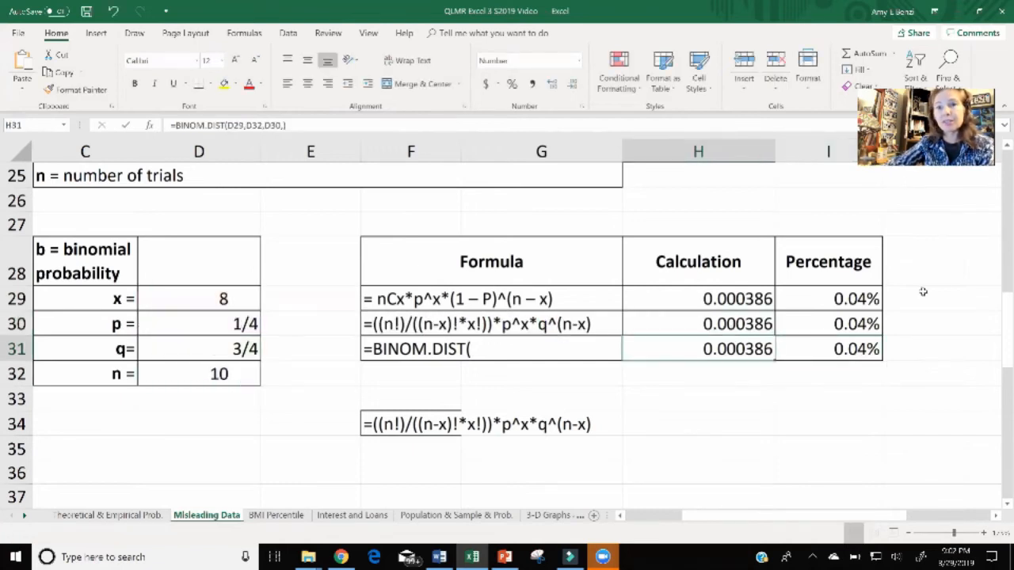
Step: Try showing the percentages in I29:I31 with three decimal places and restore them to two
left_click_drag(863, 296, 860, 349)
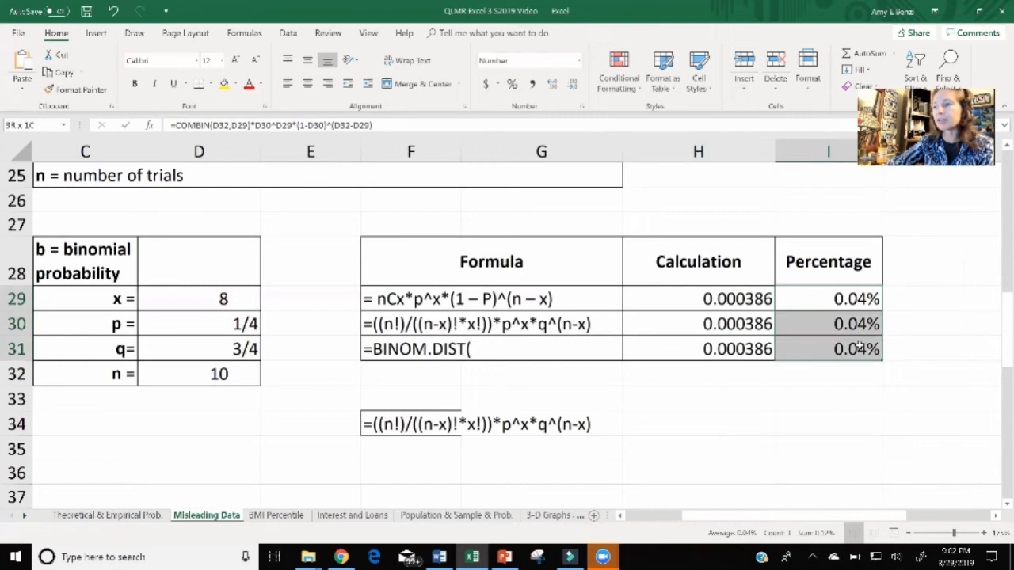
left_click(553, 89)
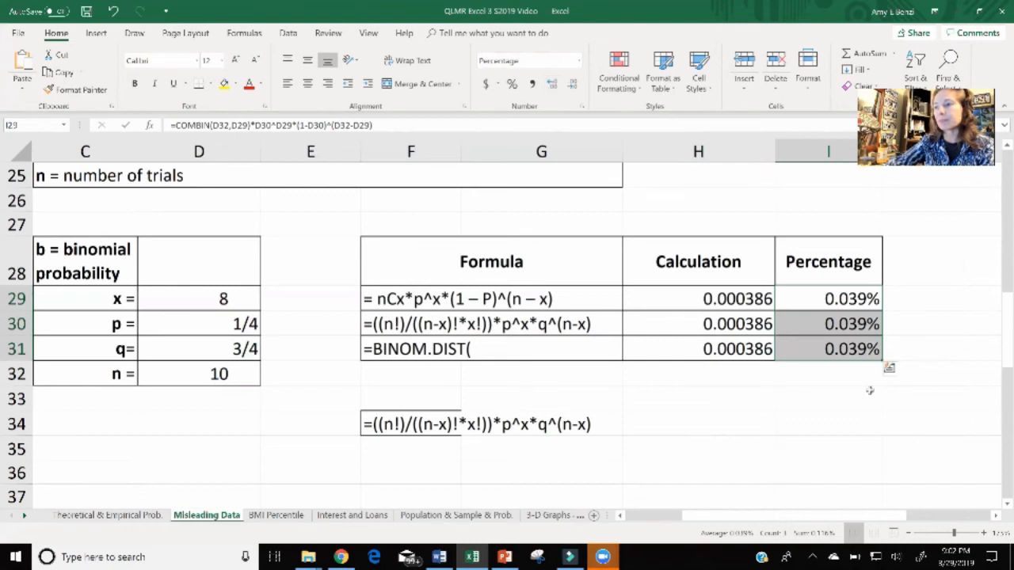
left_click(573, 84)
left_click(847, 416)
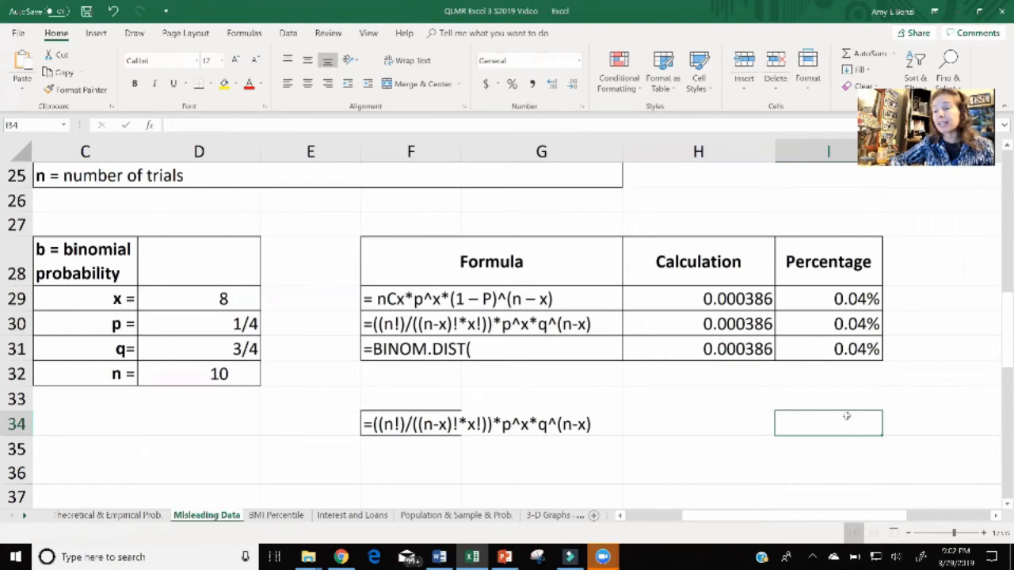
key("Left")
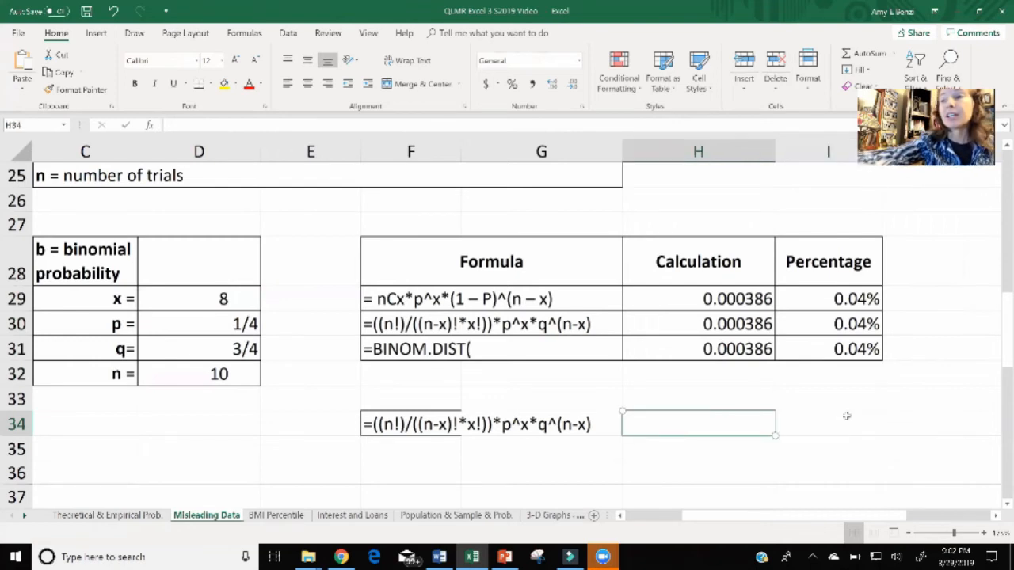
scroll(846, 416, "down", 5)
scroll(845, 416, "up", 5)
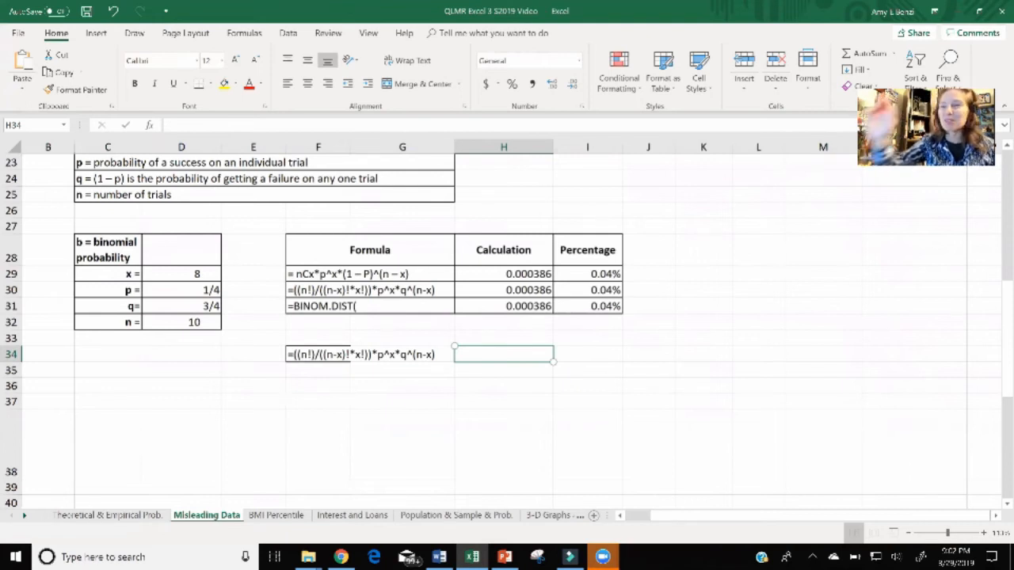
key("Down")
key("Right")
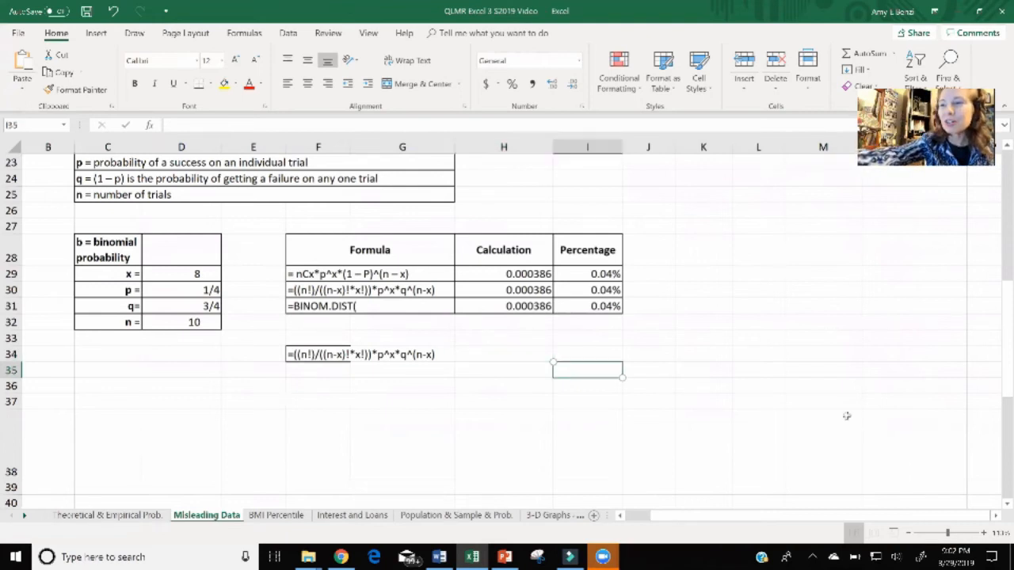
scroll(847, 416, "down", 1)
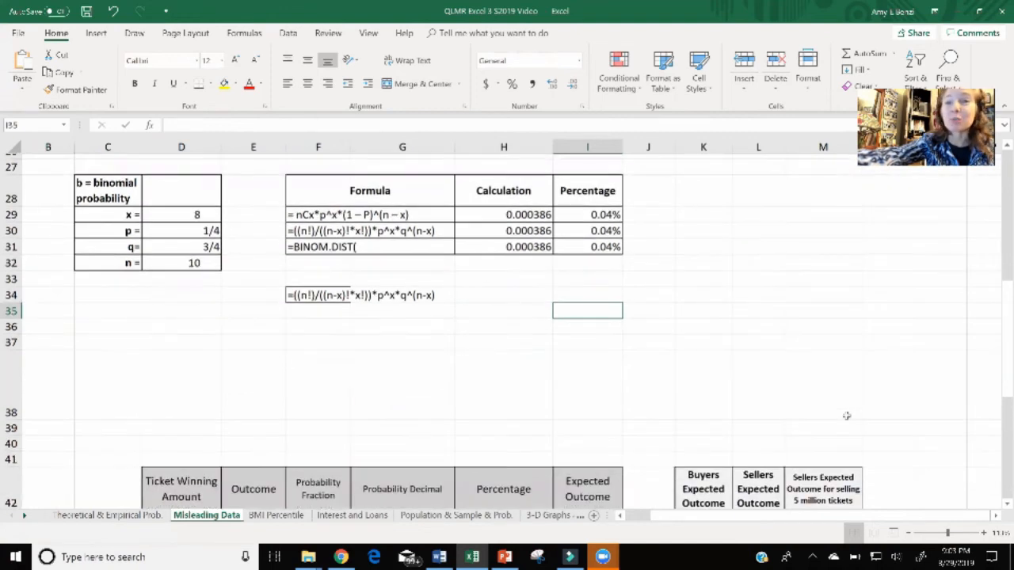
scroll(846, 416, "up", 1)
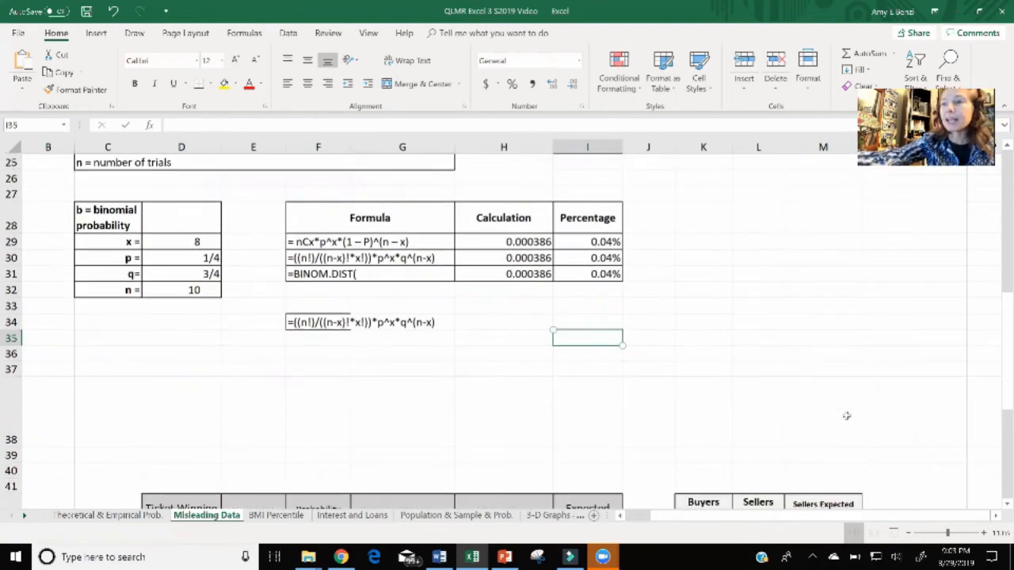
Step: Switch to the Word report document and place the yellow highlight box over the lottery paragraph, enlarging it to cover all three lines
key("alt+Tab")
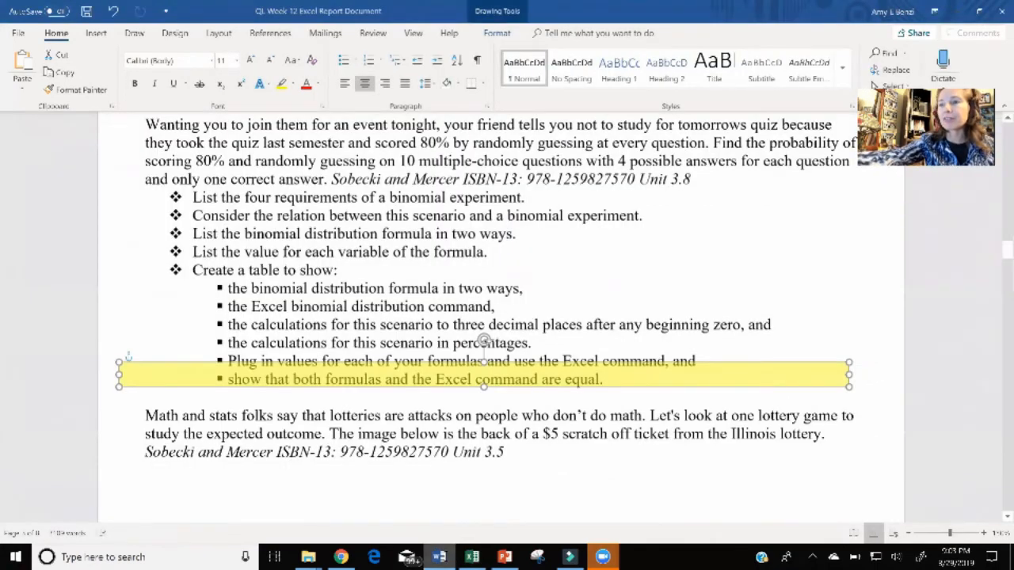
scroll(483, 317, "down", 4)
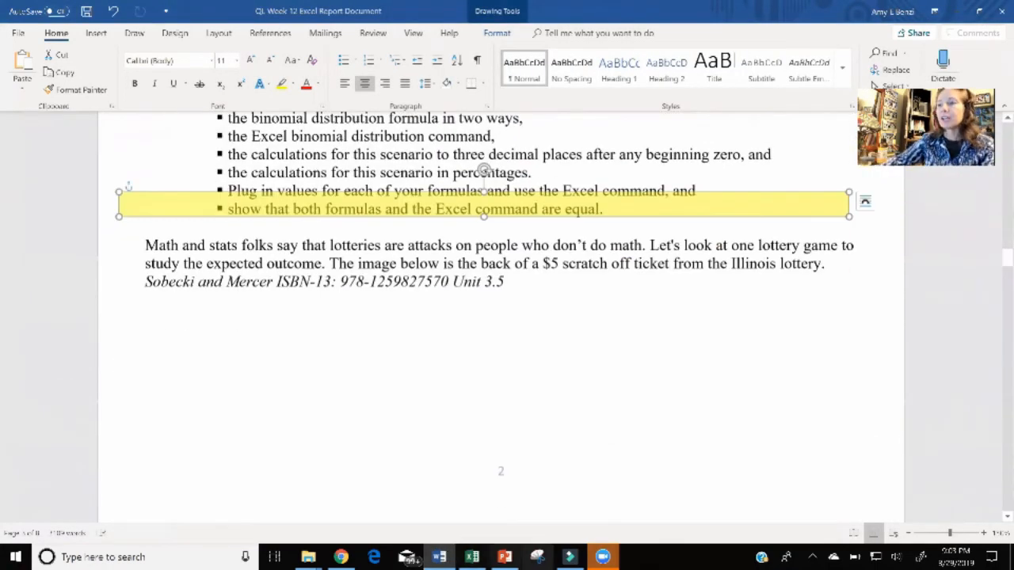
left_click_drag(617, 219, 626, 266)
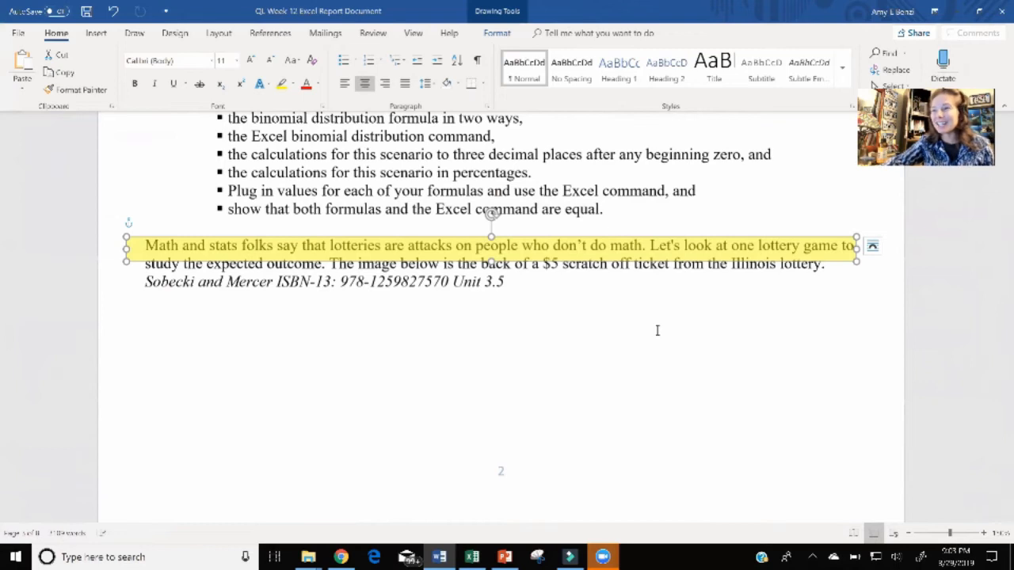
left_click_drag(491, 262, 491, 291)
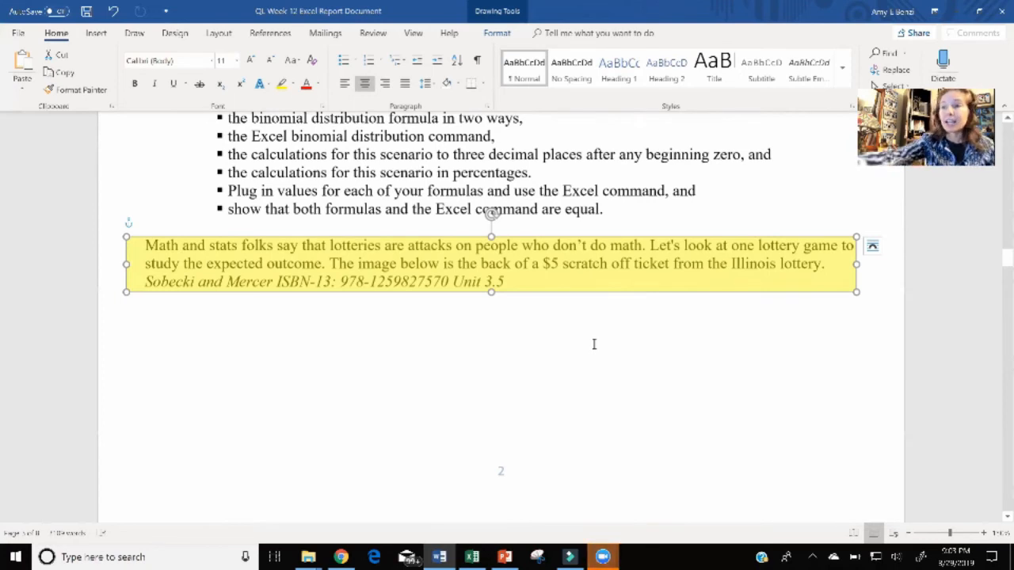
scroll(594, 343, "down", 2)
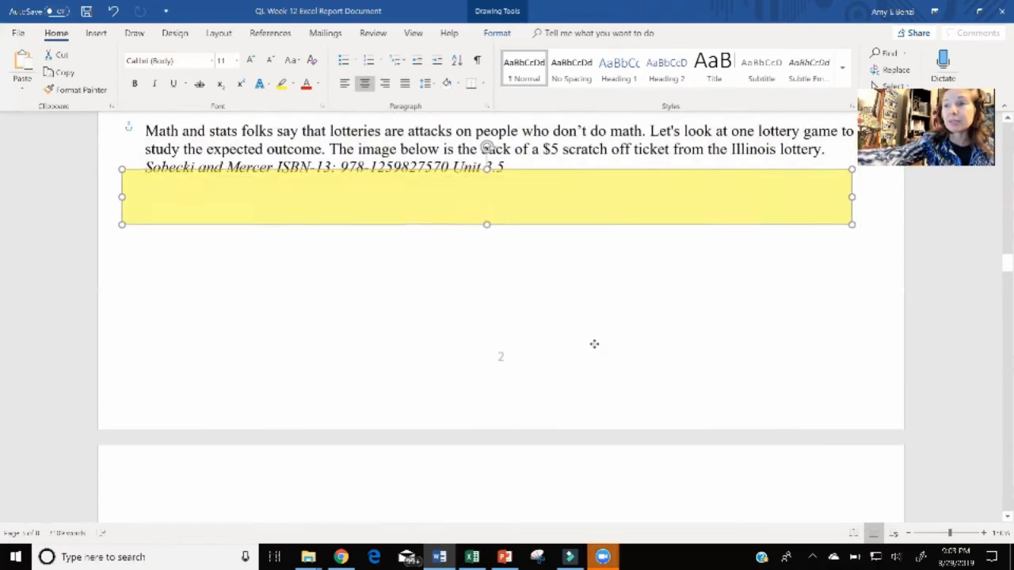
Step: Move the yellow highlight box down to the back-of-ticket text, over the three lines starting with "Approximate overall odds of winning"
scroll(594, 343, "down", 3)
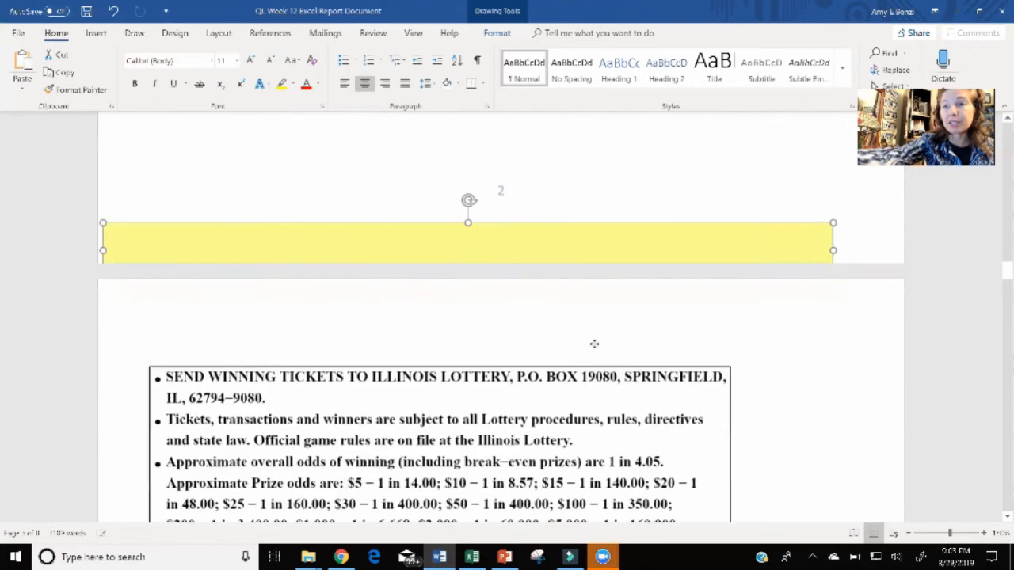
scroll(594, 344, "down", 2)
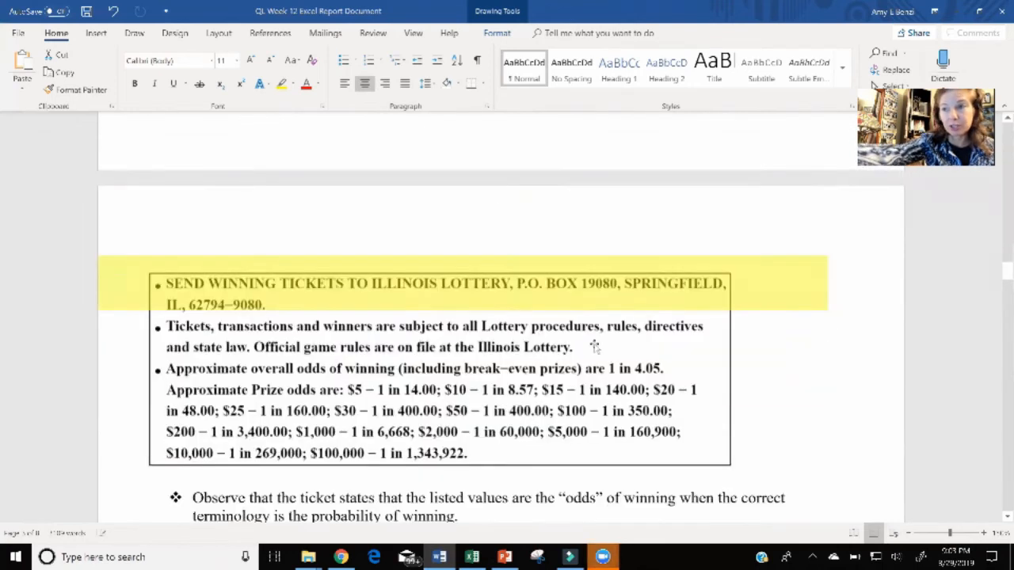
scroll(594, 343, "down", 2)
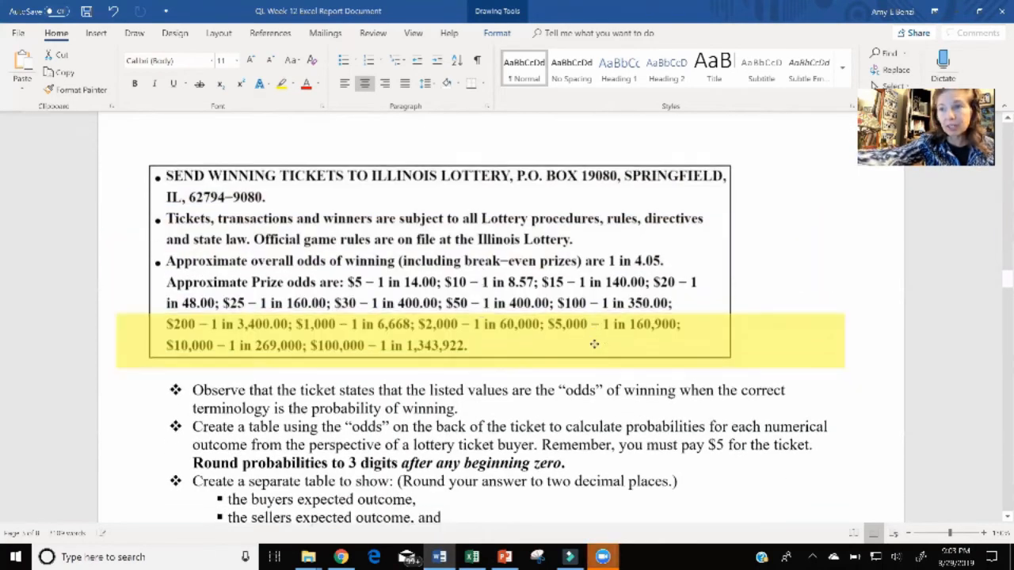
scroll(594, 344, "down", 1)
key("Up")
key("Up")
key("Up")
key("Up")
key("Up")
key("Up")
key("Up")
key("Up")
key("Up")
key("Up")
key("Up")
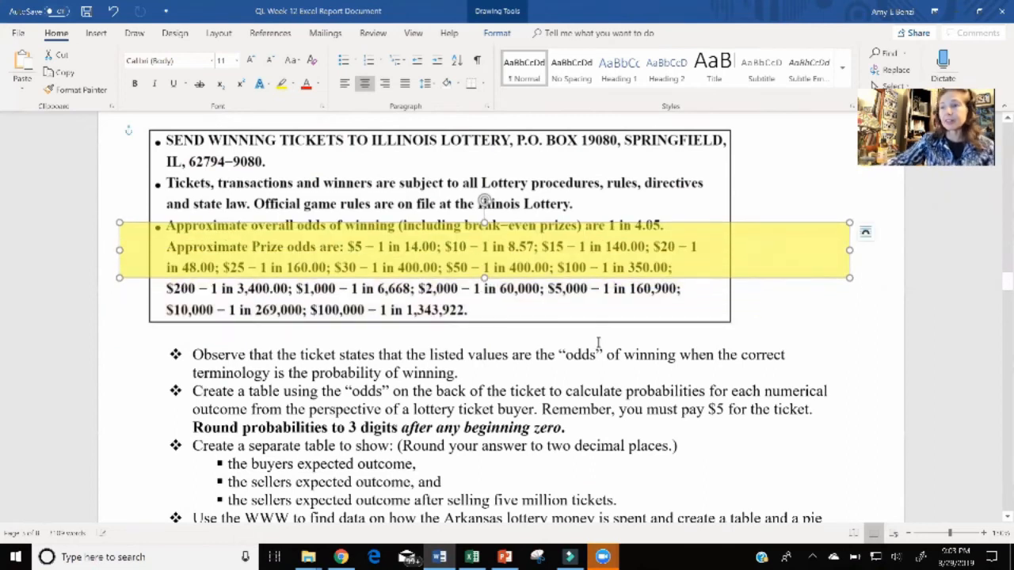
Step: Shrink the highlight box to about one text line, narrow it to roughly the ticket frame's width, and place it over the "Approximate Prize odds" line
left_click_drag(485, 278, 485, 240)
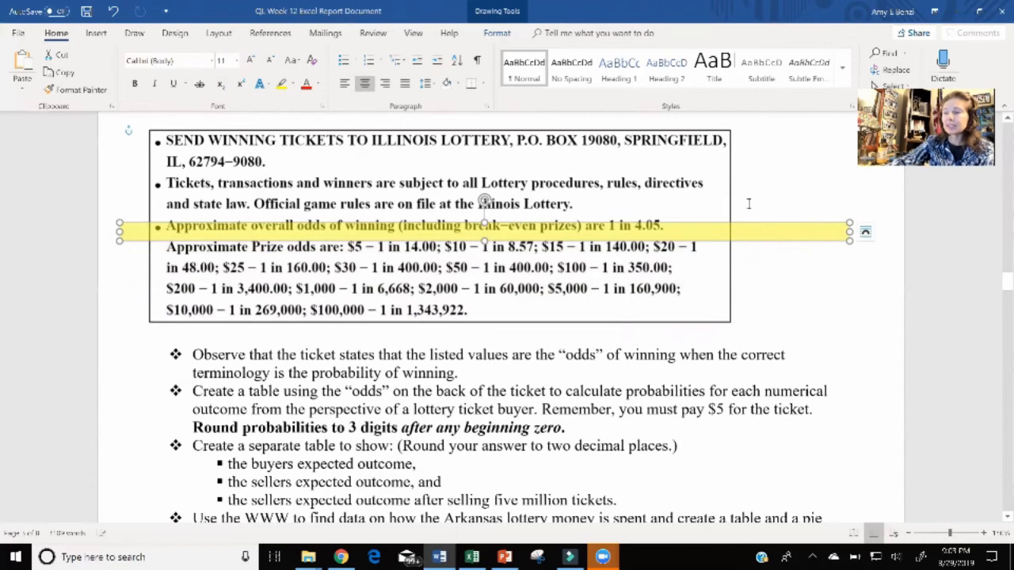
left_click_drag(849, 239, 682, 250)
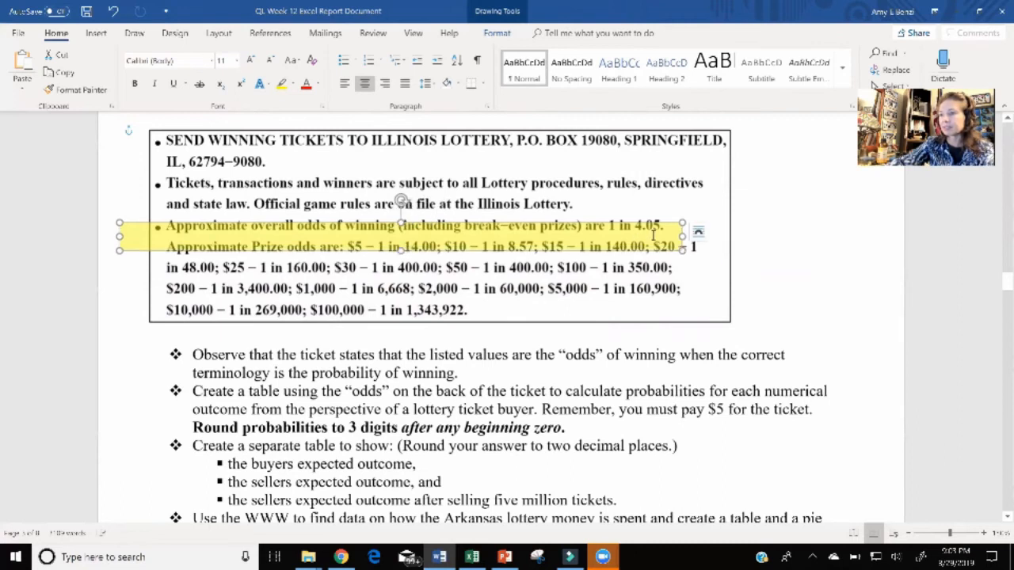
left_click_drag(658, 221, 678, 228)
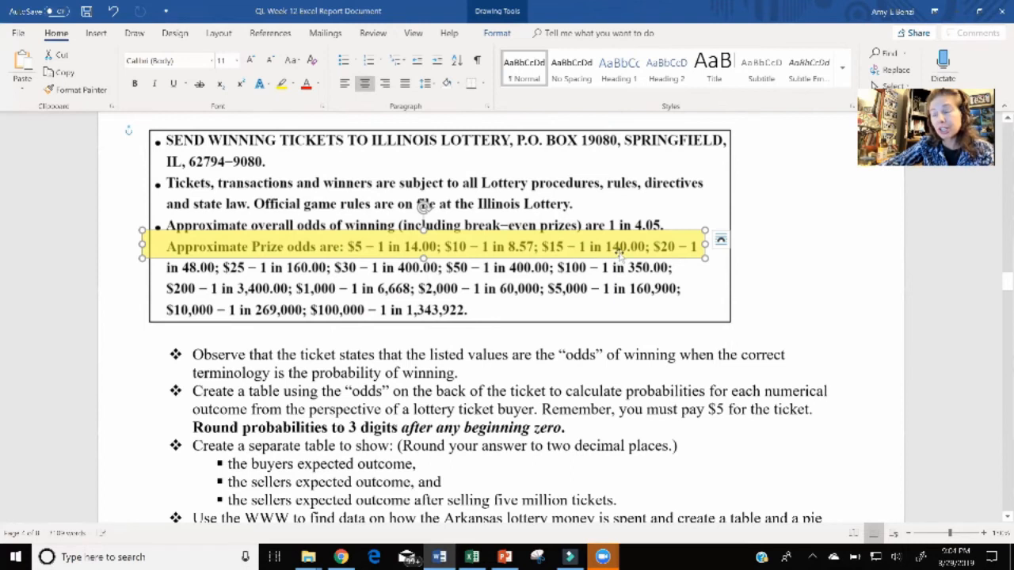
Step: Shift the highlight box between the $100,000 odds line and the "Observe" bullet, ending on the second line of the "Create a table" bullet
left_click_drag(599, 237, 599, 295)
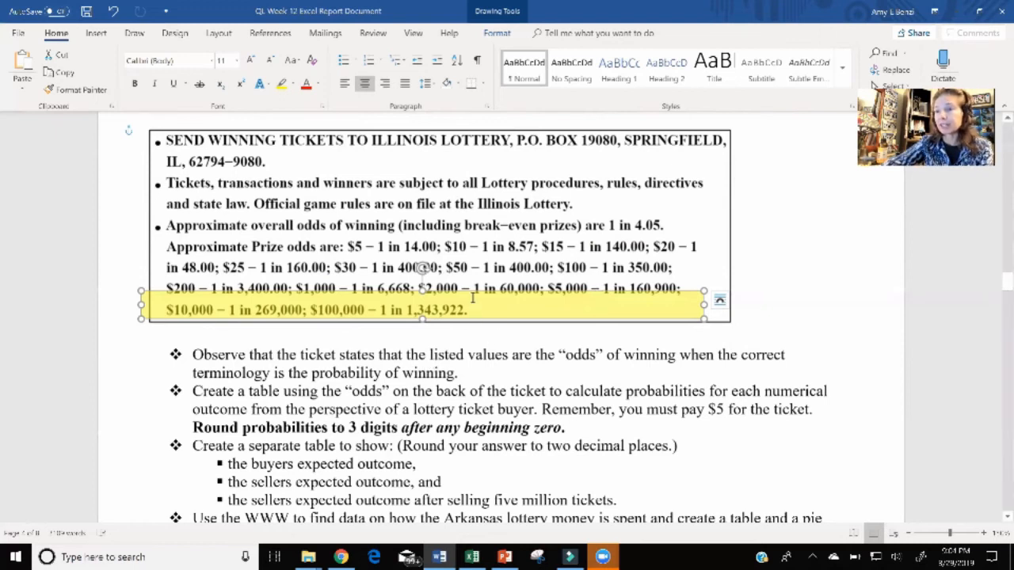
left_click_drag(475, 298, 511, 349)
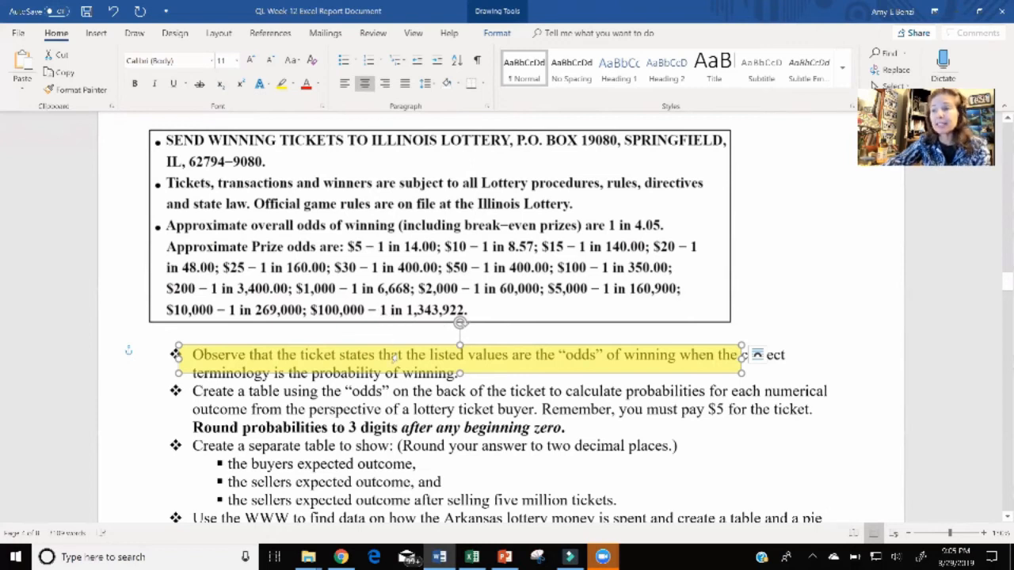
left_click_drag(398, 348, 399, 303)
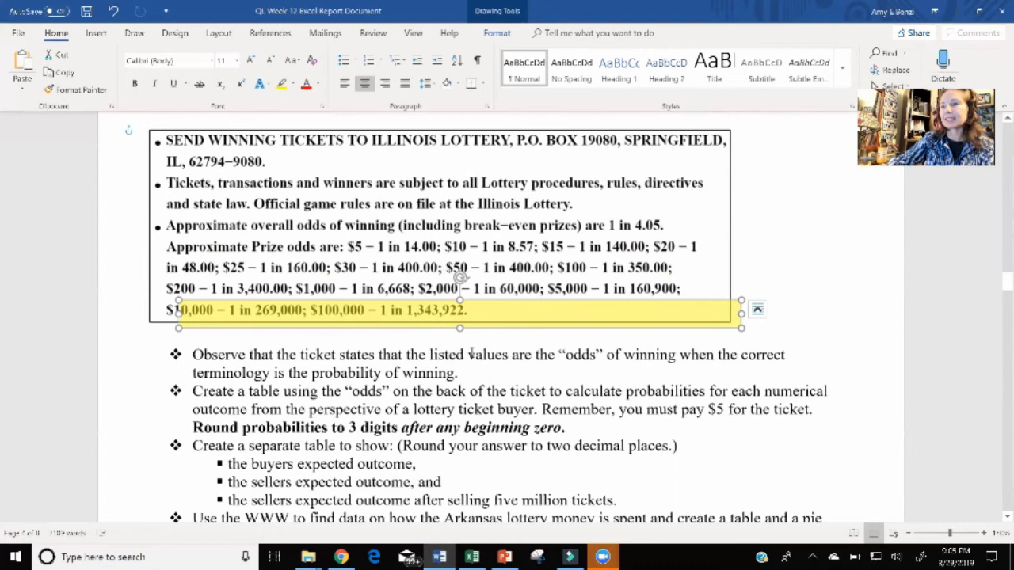
left_click_drag(483, 387, 502, 426)
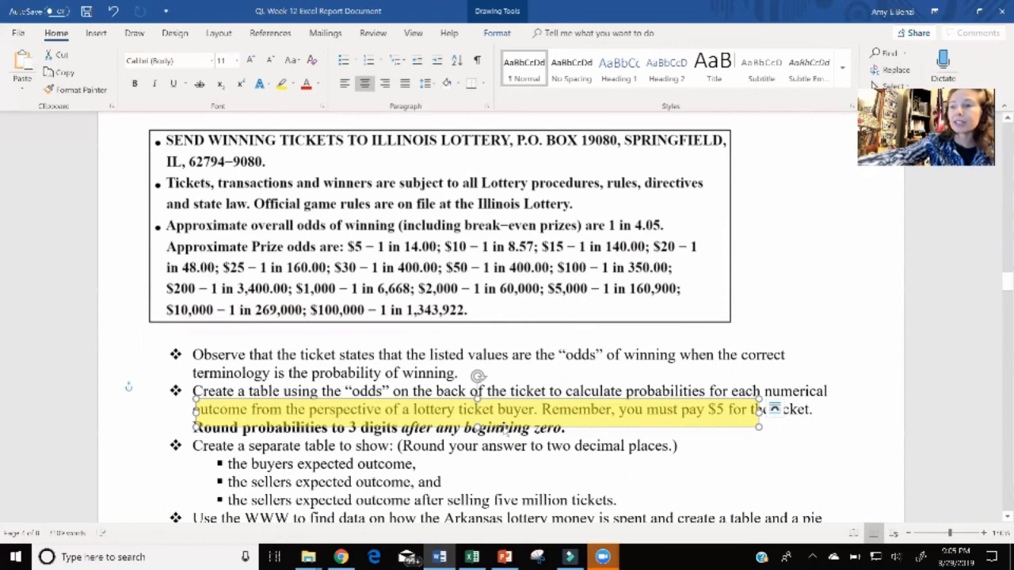
Step: Switch to the Excel lottery table, move the highlight box onto the $0.00 ticket row, and select the Outcome heading
left_click(472, 556)
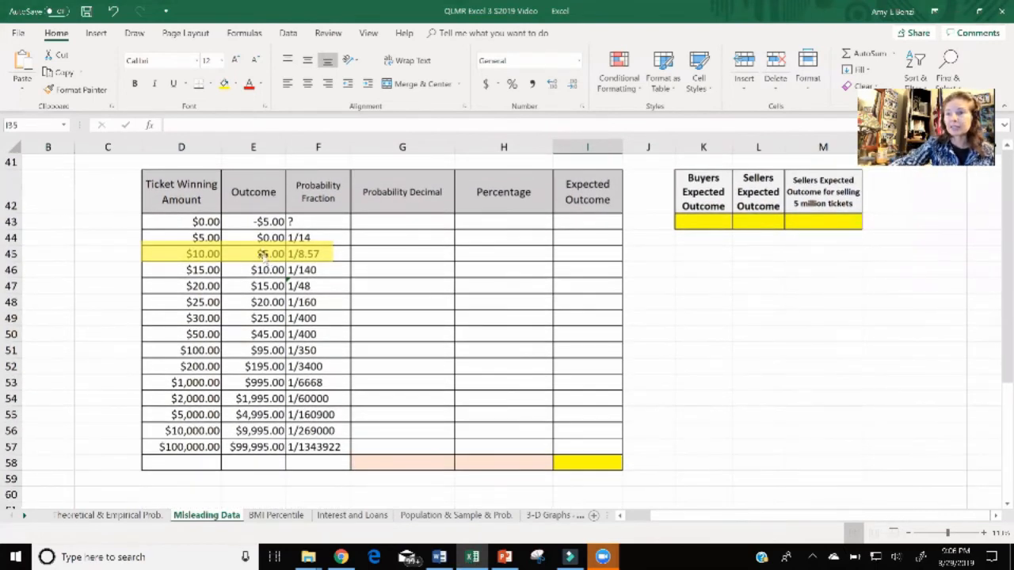
mouse_move(261, 253)
left_mouse_down()
mouse_move(313, 294)
mouse_move(346, 302)
mouse_move(333, 257)
mouse_move(264, 221)
left_mouse_up()
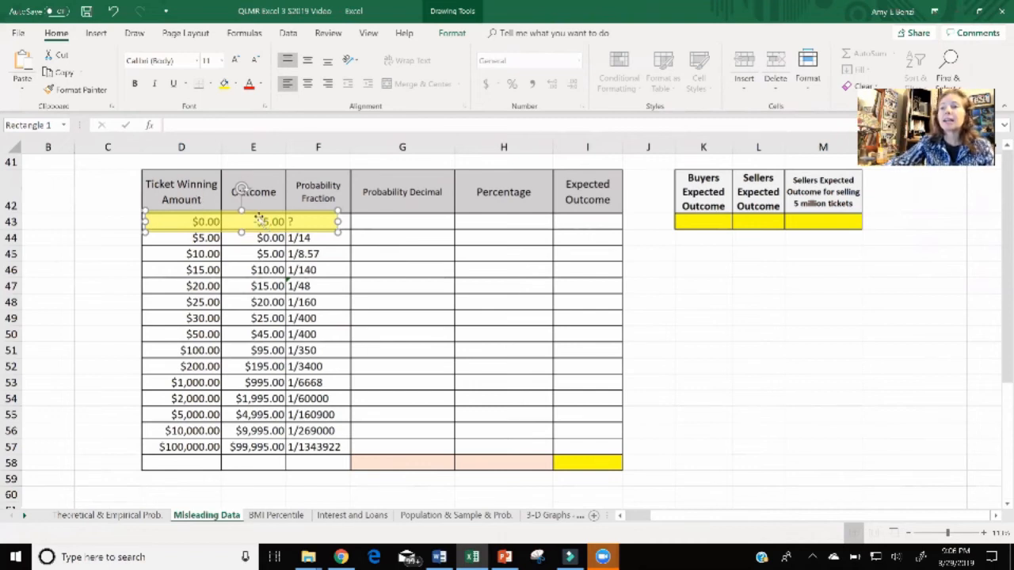
left_click(257, 182)
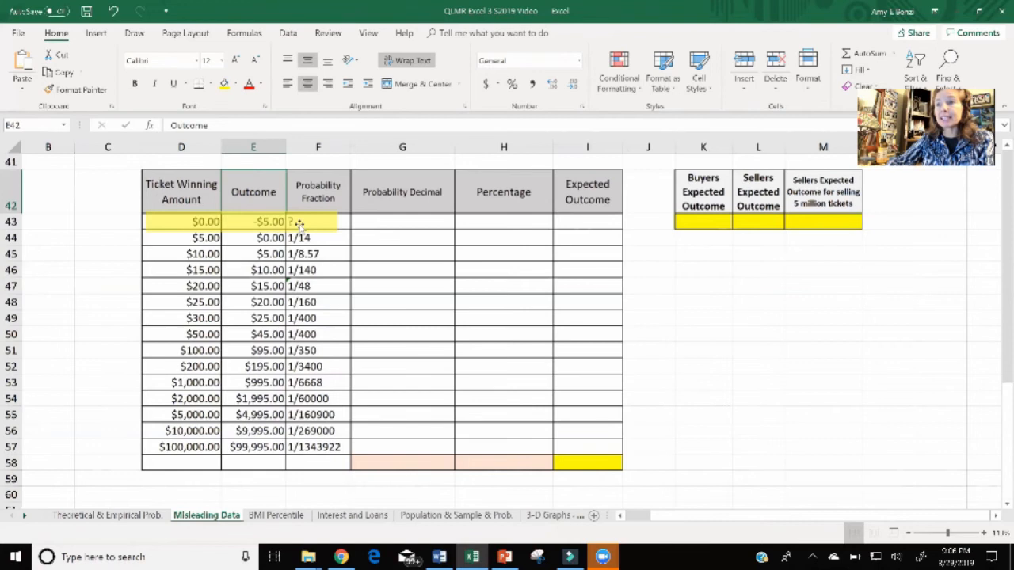
Step: Recheck the table instructions in the Word report, return to Excel, and move the highlight box via the $10.00 row to the $1,000.00 row
left_click(439, 557)
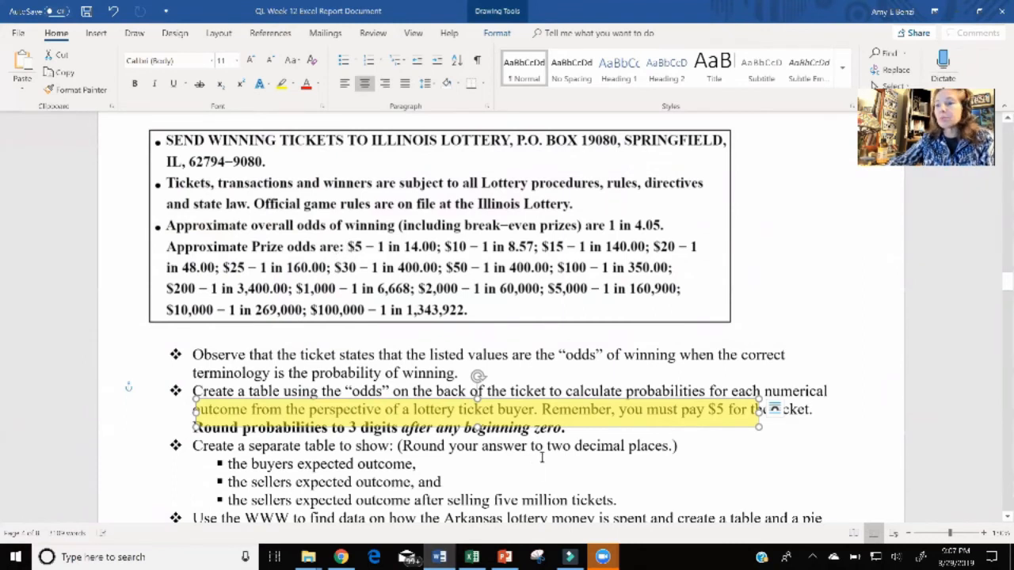
key("alt+Tab")
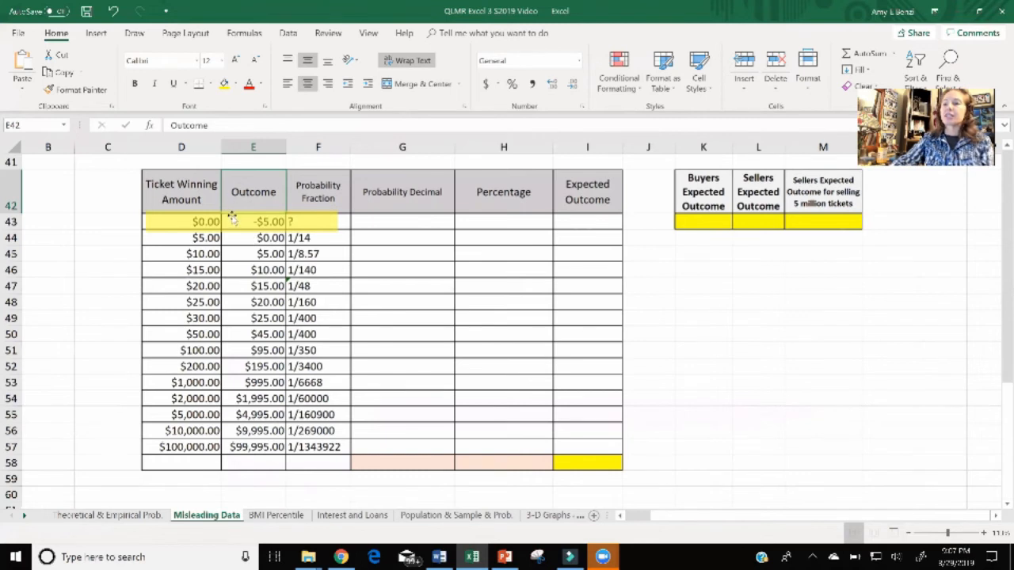
left_click_drag(233, 220, 228, 251)
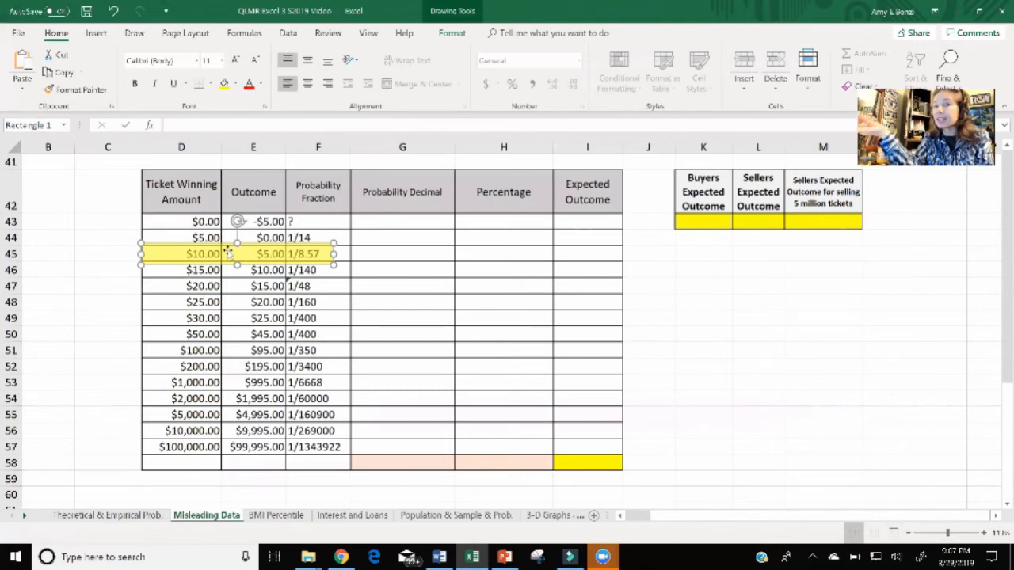
left_click_drag(228, 251, 232, 382)
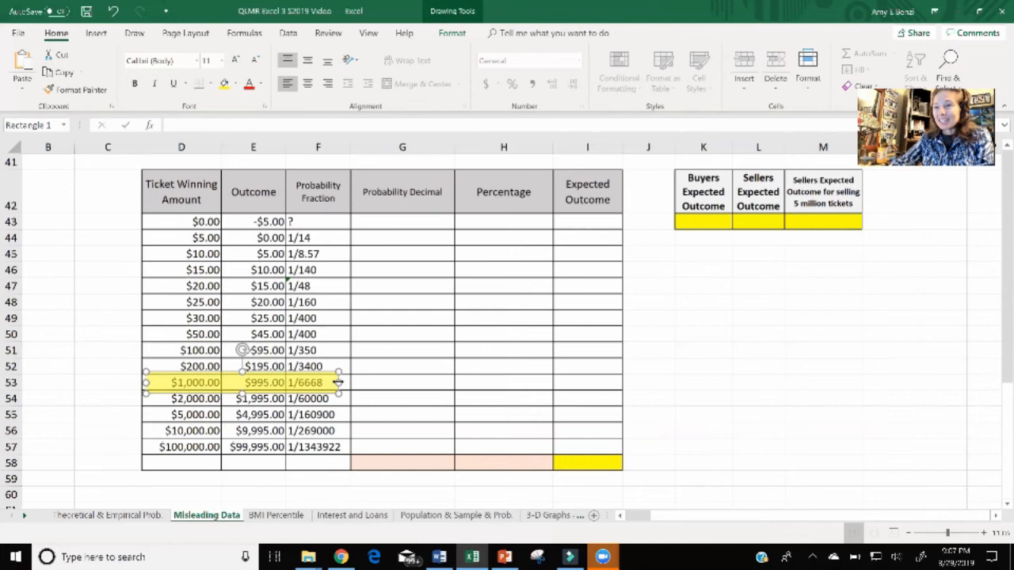
Step: Narrow the highlight box to cover only the winning amount and outcome in the $1,000.00 row, and move it up to the $15.00 row
left_click_drag(338, 383, 289, 382)
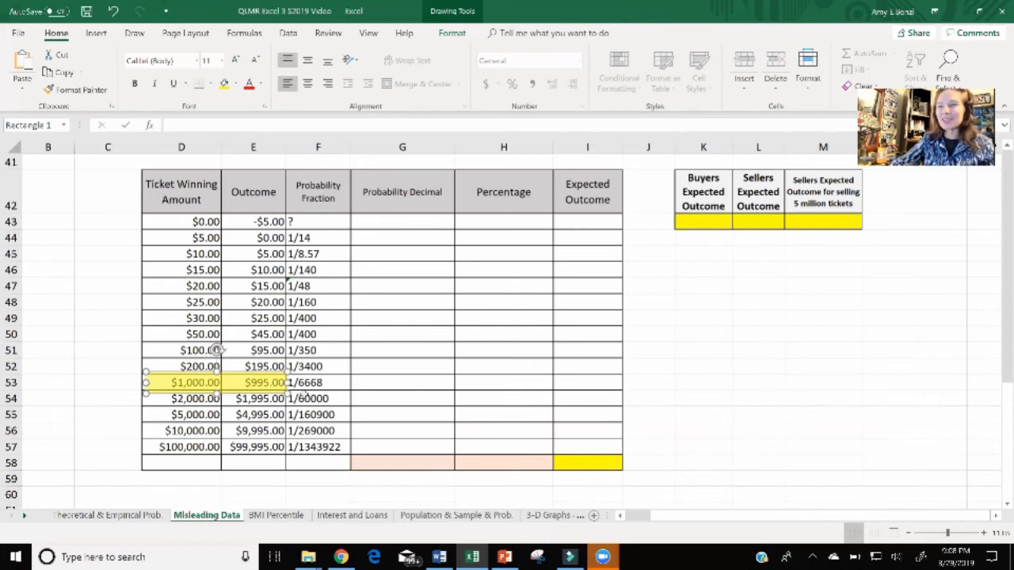
left_click(458, 336)
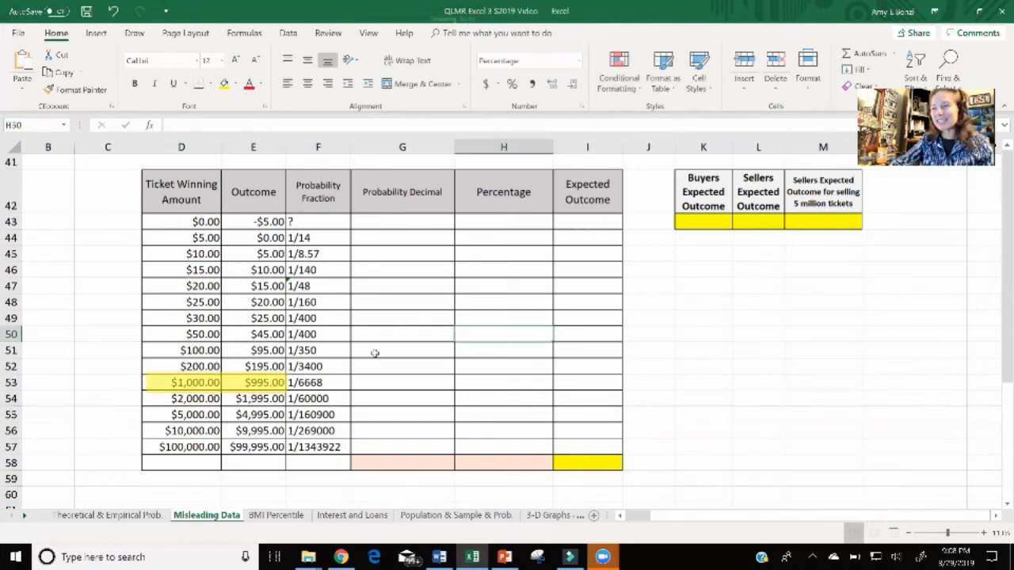
left_click(262, 383)
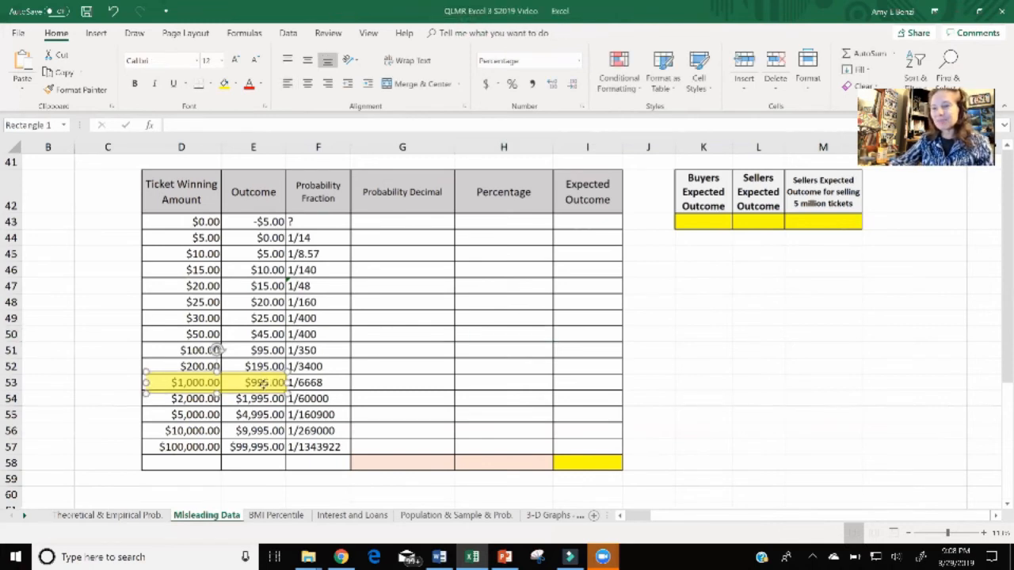
left_click_drag(263, 386, 260, 384)
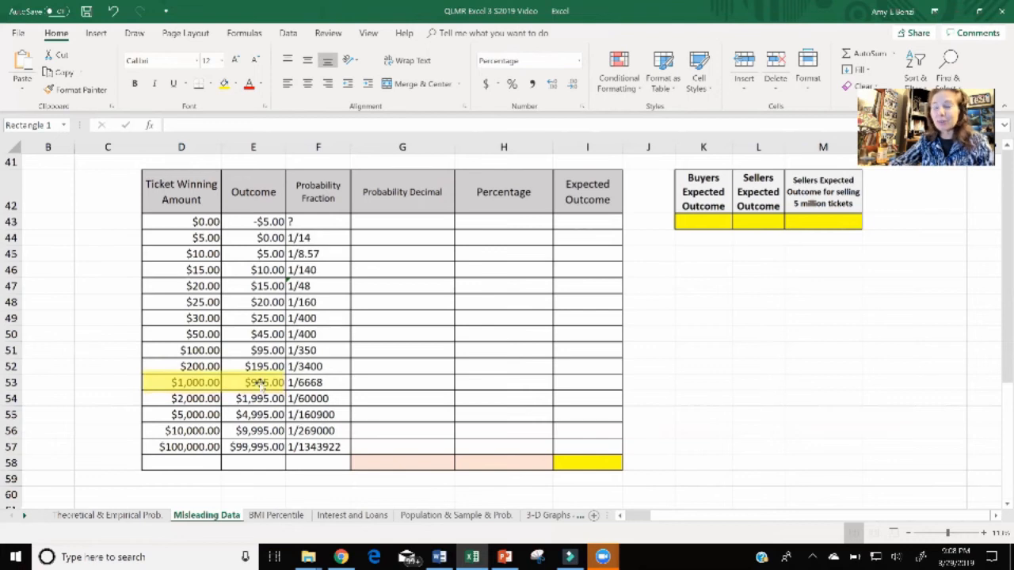
left_click(383, 380)
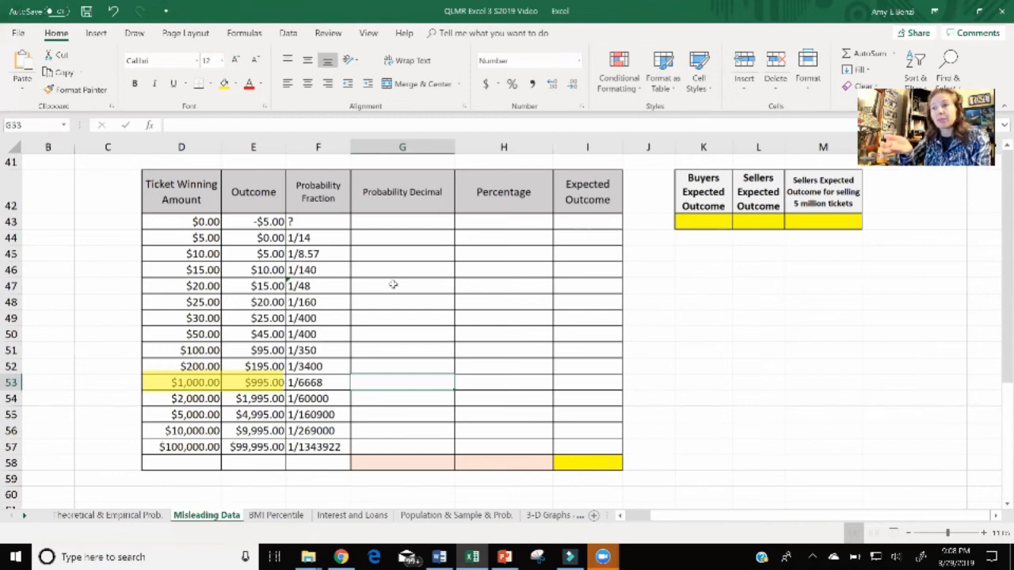
mouse_move(250, 387)
left_mouse_down()
mouse_move(252, 240)
mouse_move(285, 240)
mouse_move(299, 270)
left_mouse_up()
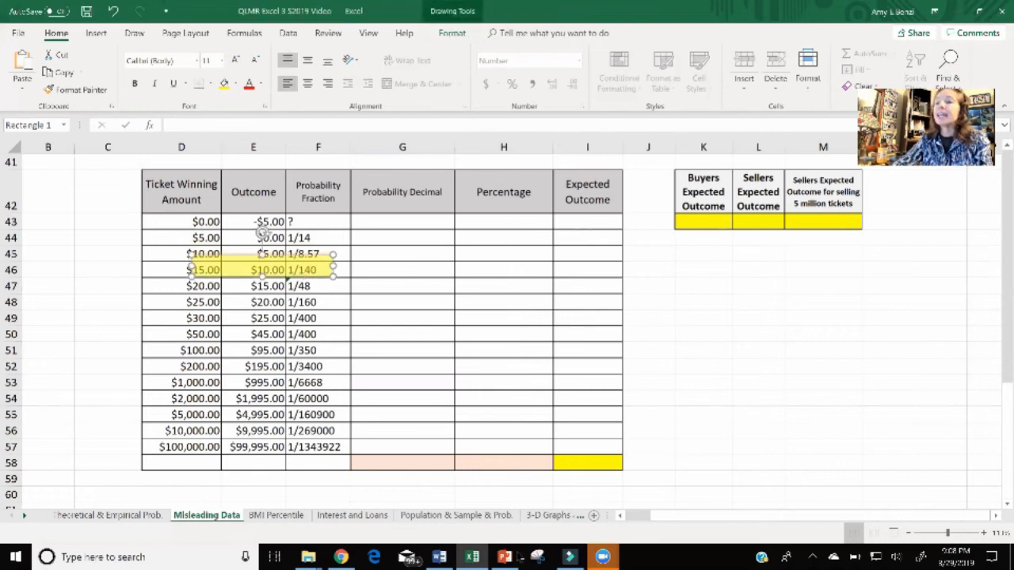
Step: Switch to the Word report and enlarge its highlight box to cover all the winning-odds lines, from the overall odds through the $100,000 prize
key("alt+Tab")
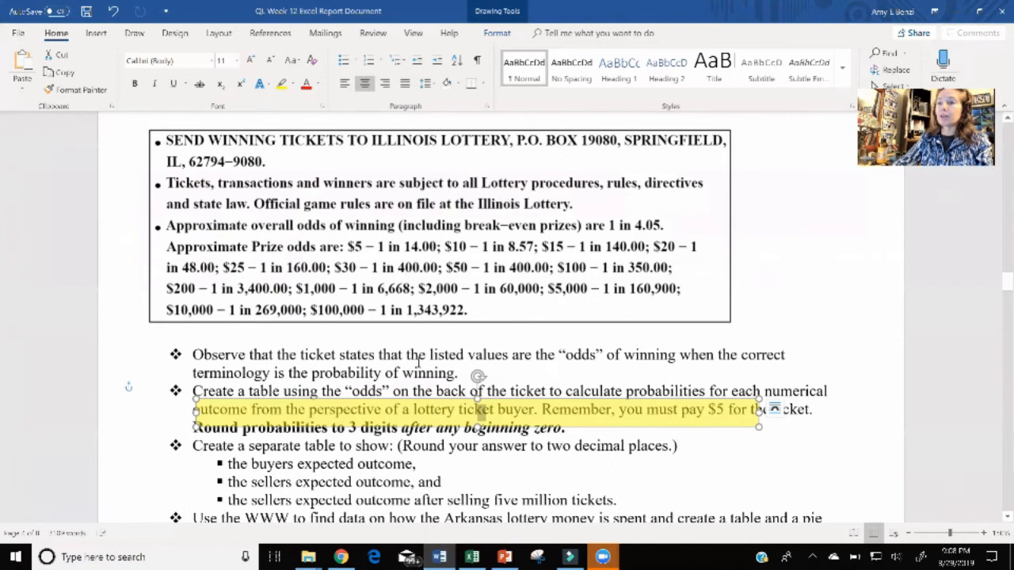
left_click_drag(426, 403, 385, 221)
left_click_drag(436, 247, 441, 327)
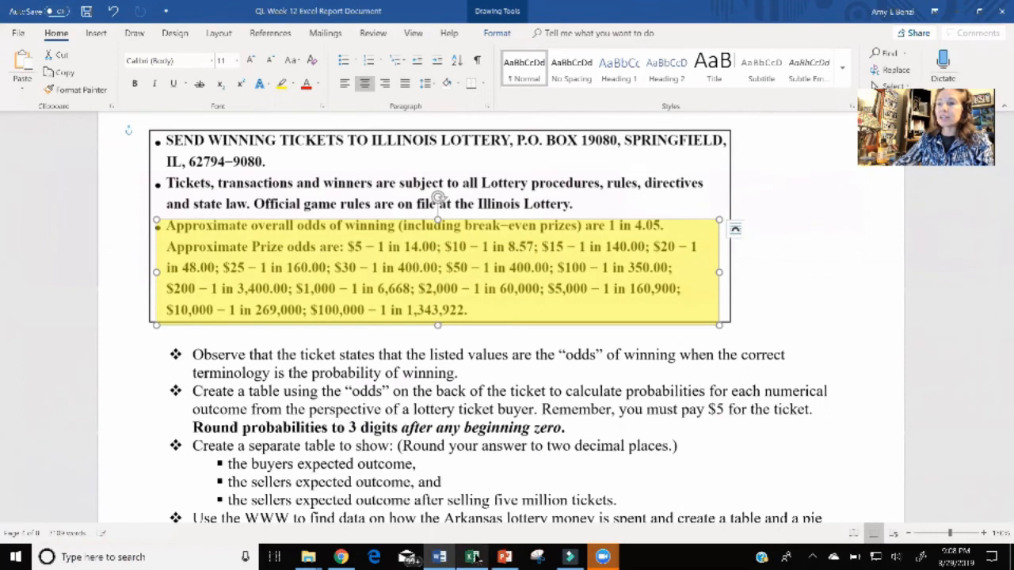
Step: Return to the Excel lottery table and park the highlight box in the blank area below the buyers and sellers expected outcome table
left_click(472, 557)
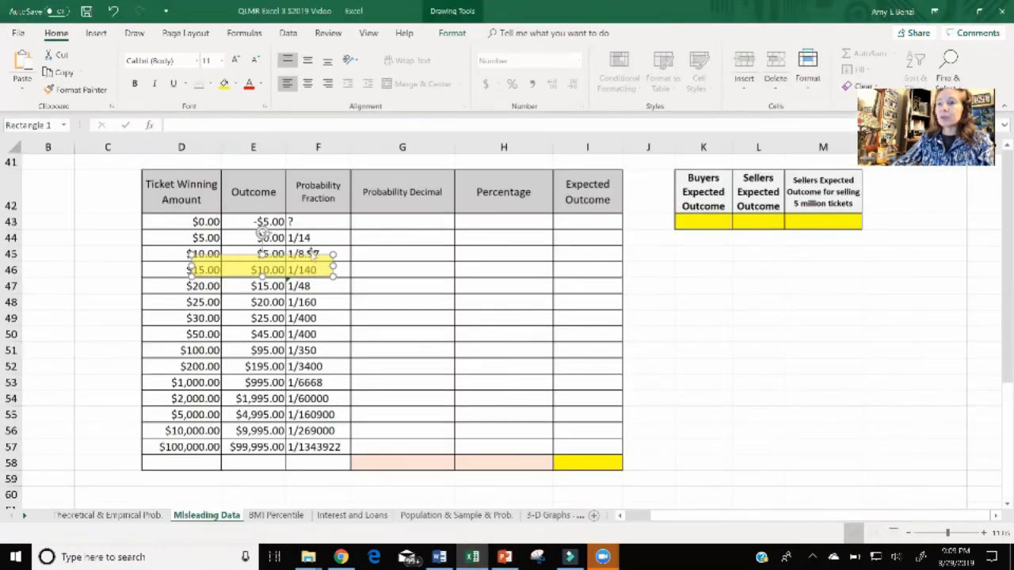
left_click_drag(261, 232, 787, 296)
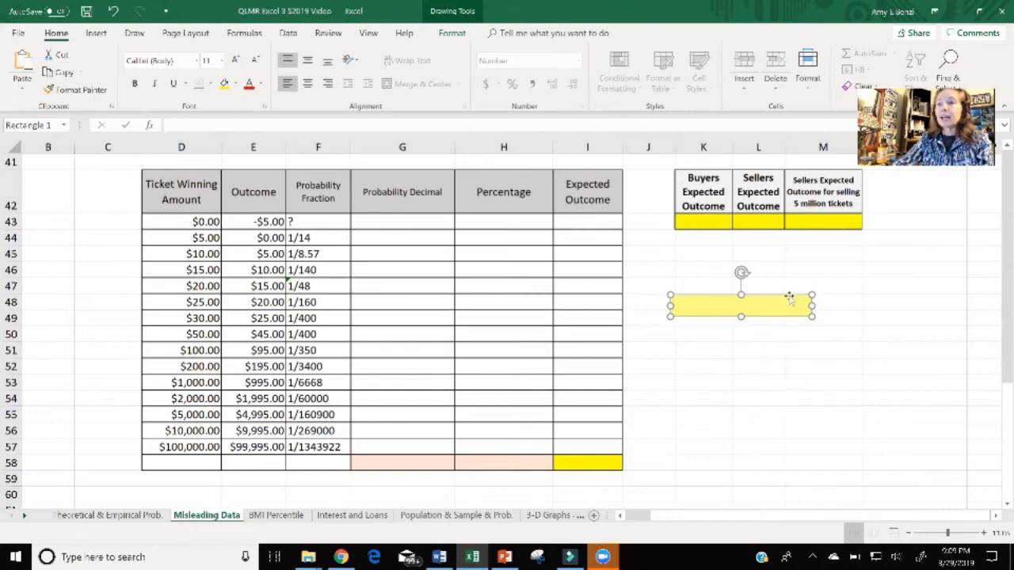
left_click(314, 244)
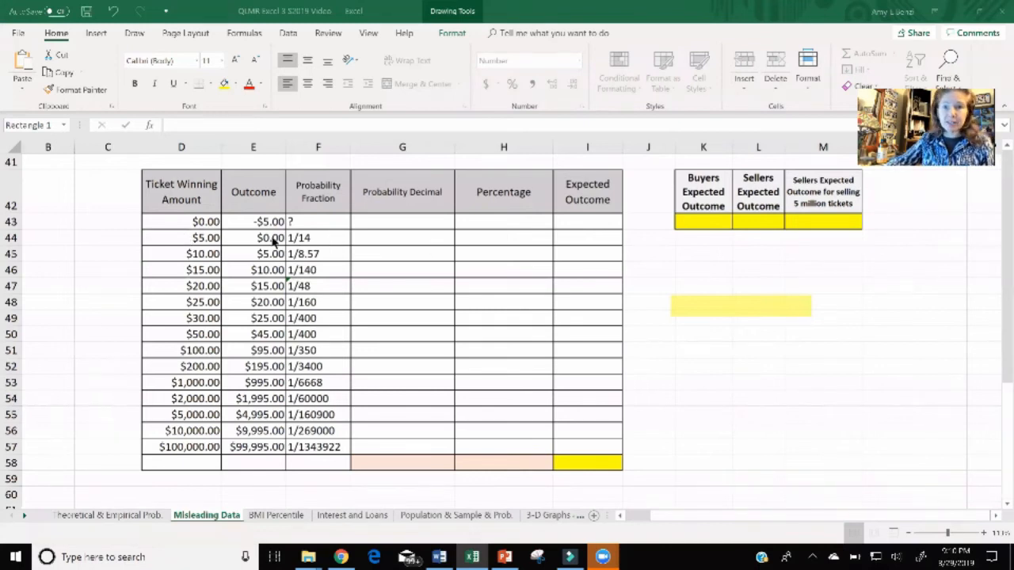
Step: Inspect how the 1/14 fraction is entered in F44 and open the adjacent probability decimal cell G44 for editing
left_click(317, 237)
double_click(317, 238)
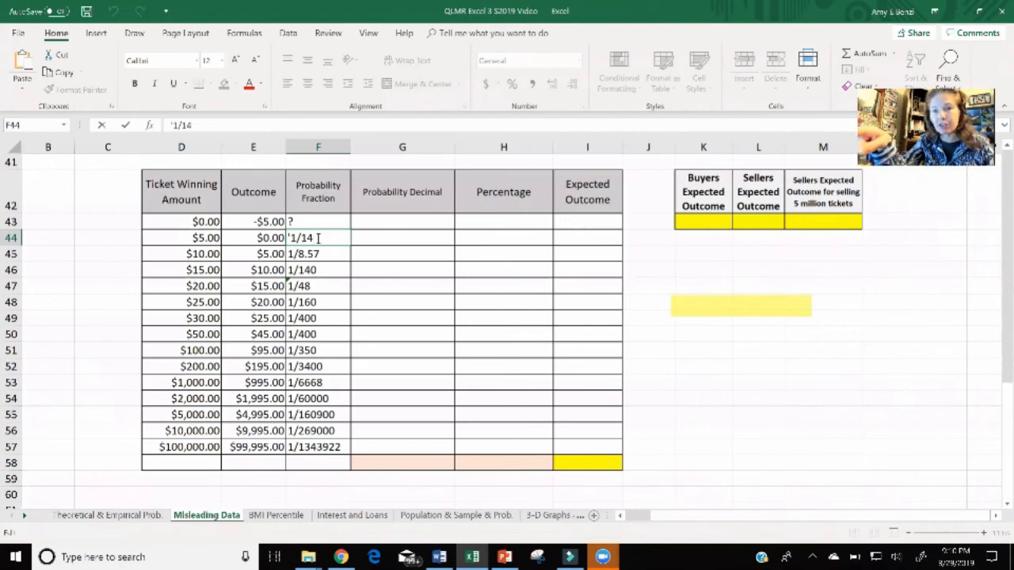
left_click(373, 238)
double_click(372, 237)
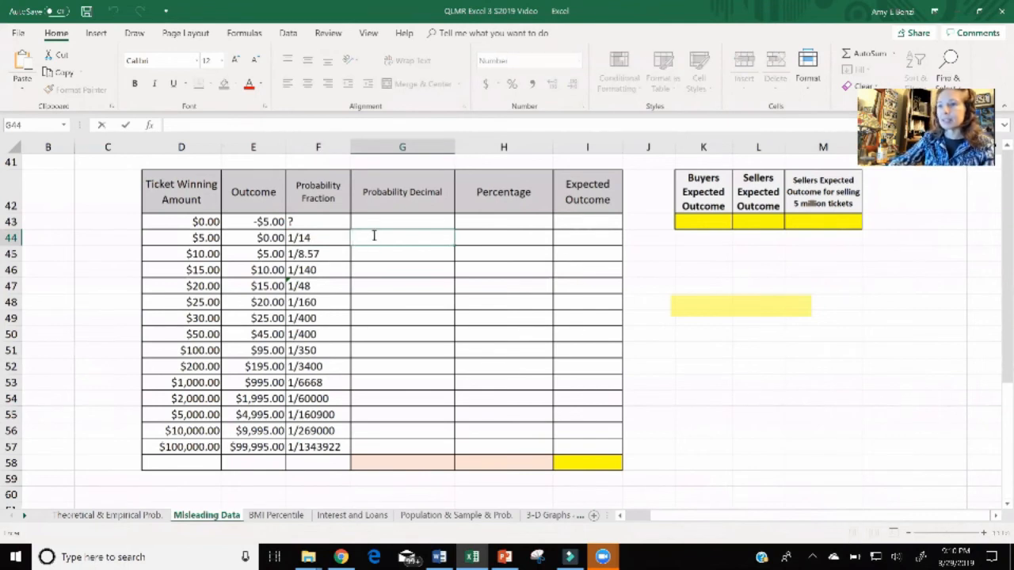
Step: Try the Fraction number format on the probability decimal cells G43:G58 and set them to Number
left_click_drag(400, 222, 400, 464)
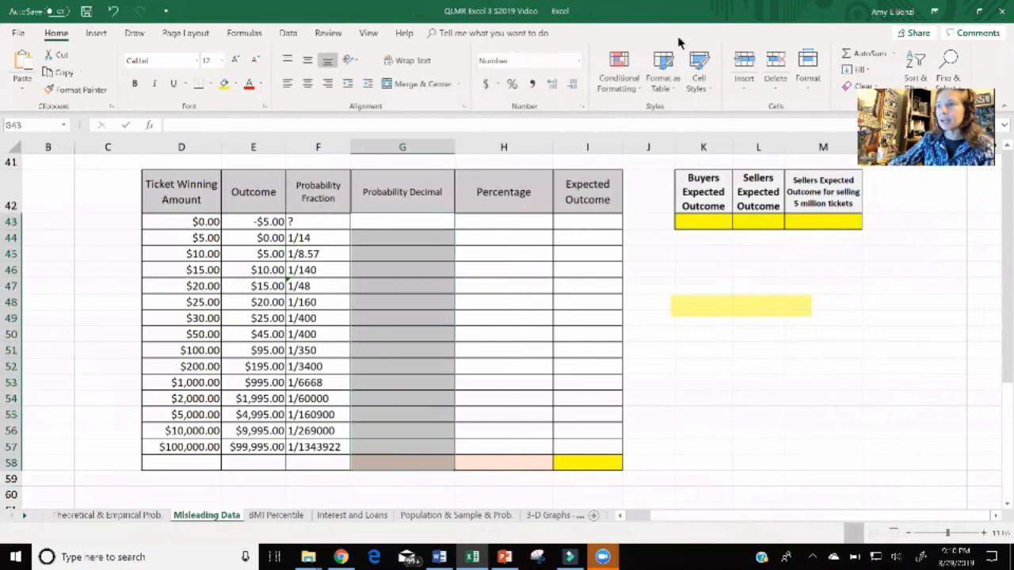
left_click(581, 62)
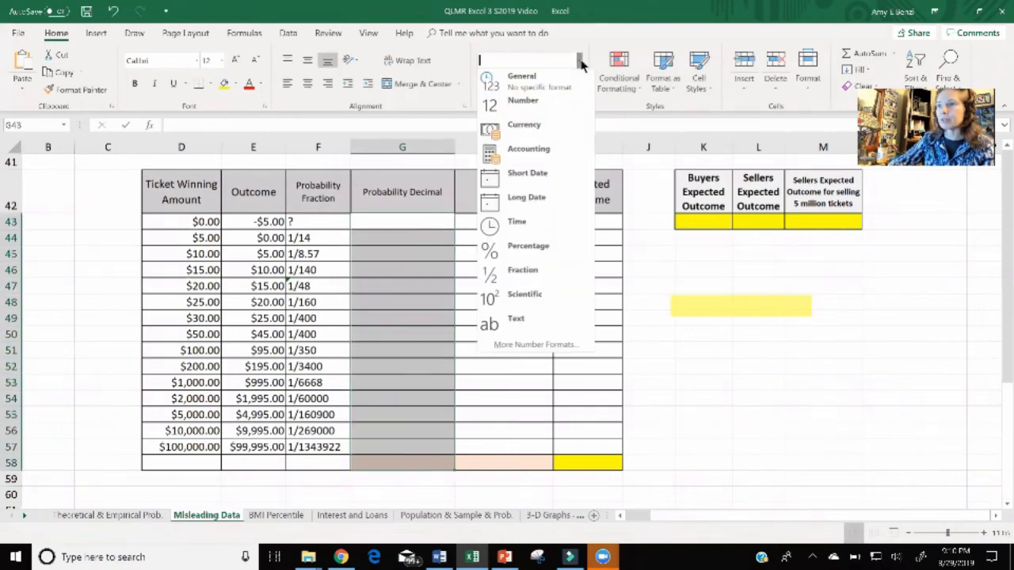
left_click(522, 271)
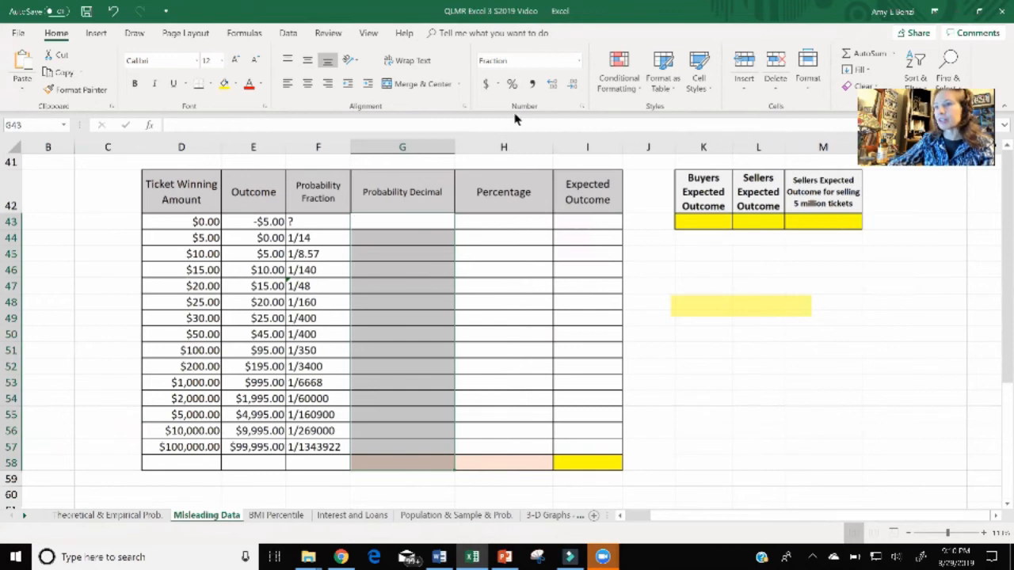
left_click(579, 63)
left_click(546, 102)
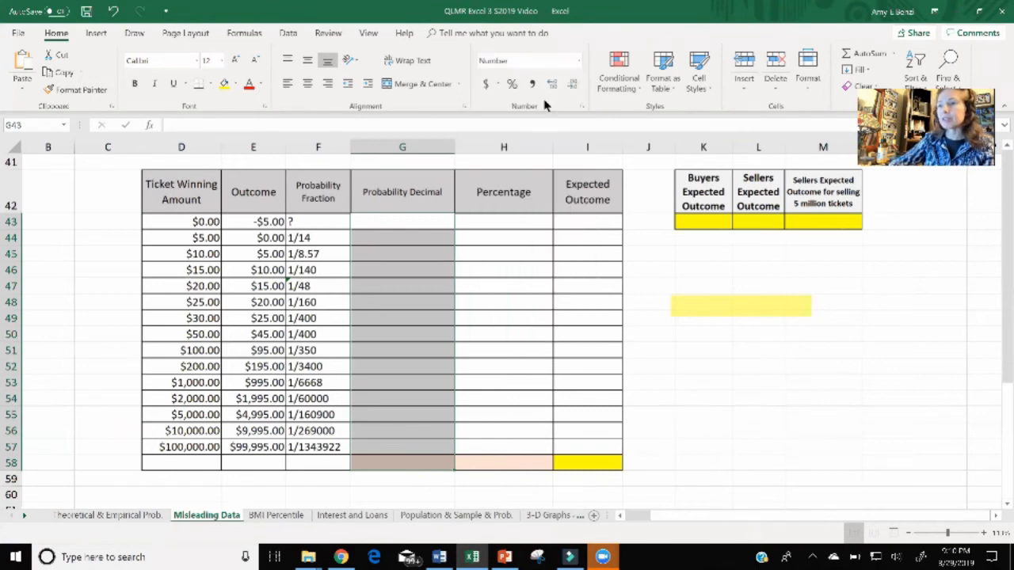
Step: Enter the formula =1/14 in probability decimal cell G44
double_click(380, 242)
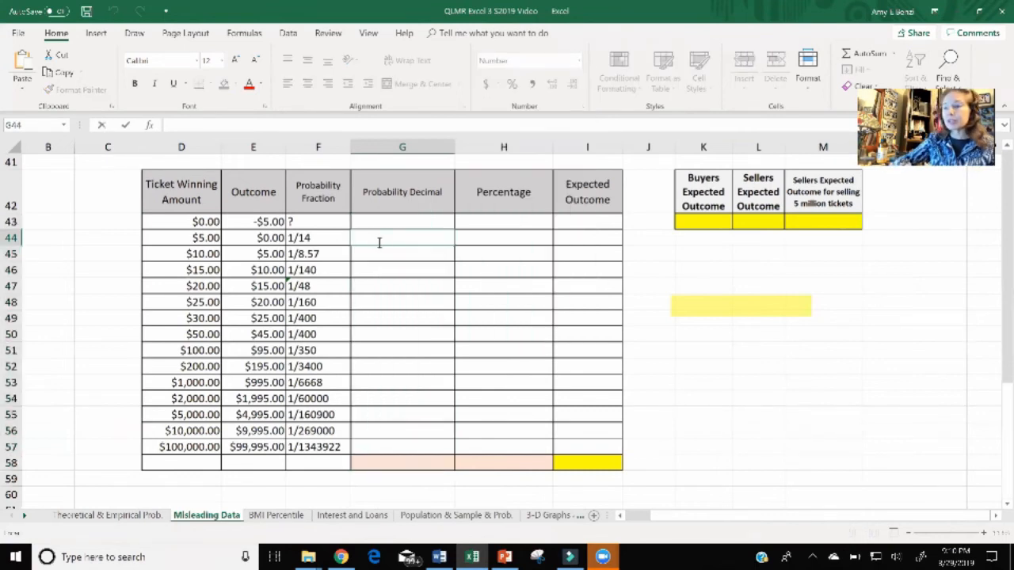
type("=1/14")
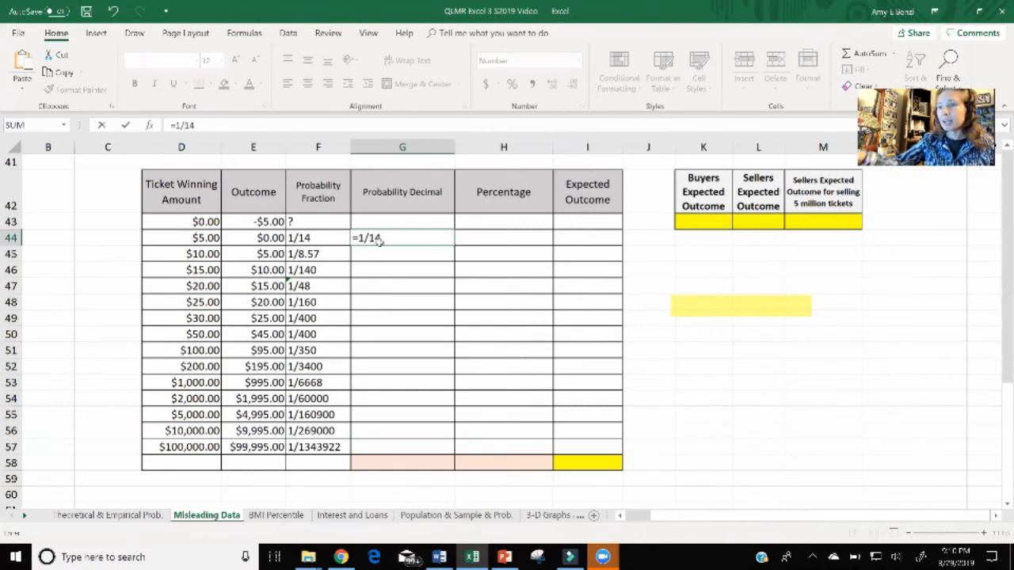
key("Return")
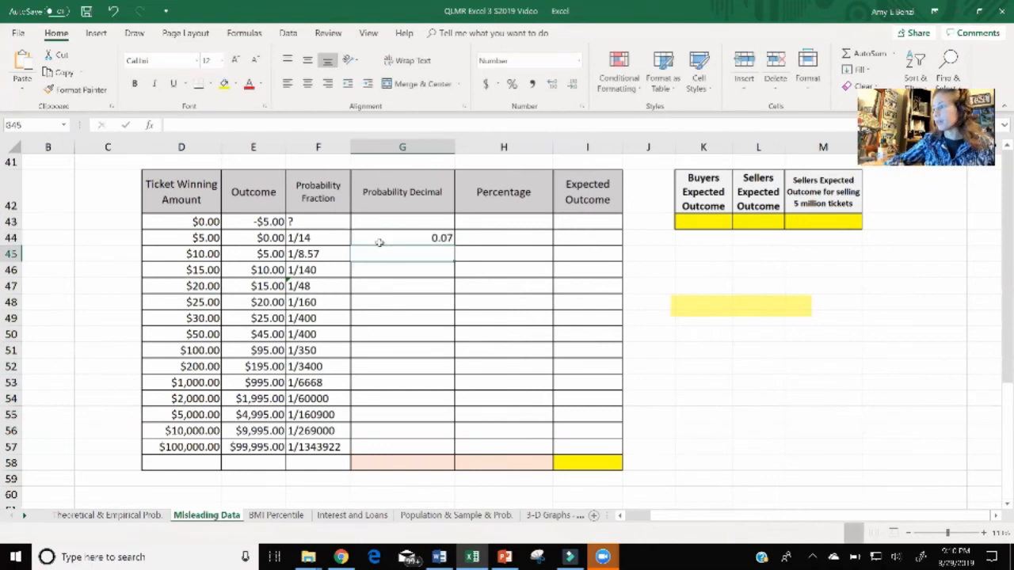
Step: Set the probability decimal cells G44:G58 to show six decimal places
left_click_drag(398, 232, 407, 462)
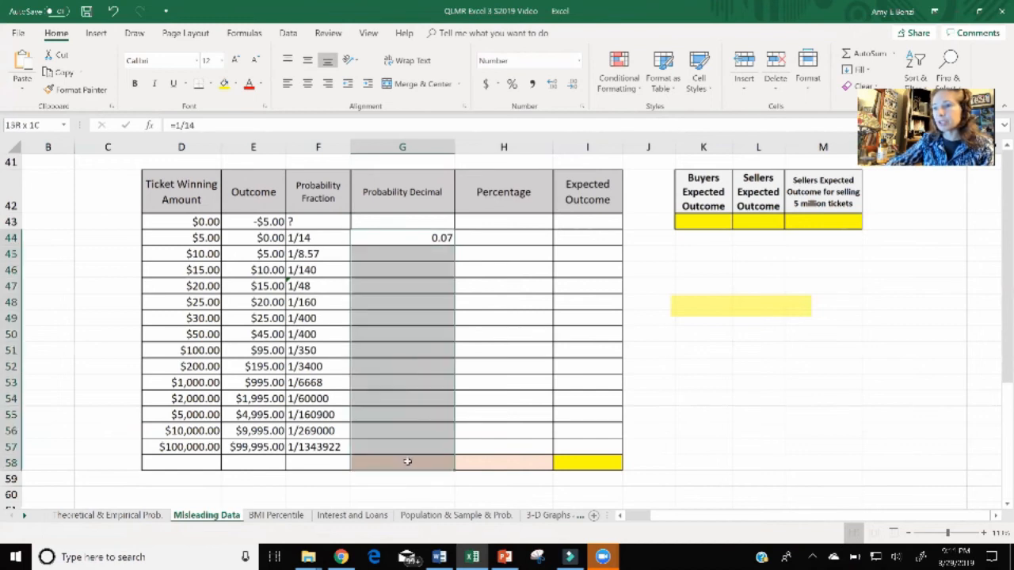
left_click(572, 84)
left_click(552, 85)
left_click(552, 85)
left_click(552, 84)
left_click(552, 85)
left_click(552, 85)
left_click(387, 287)
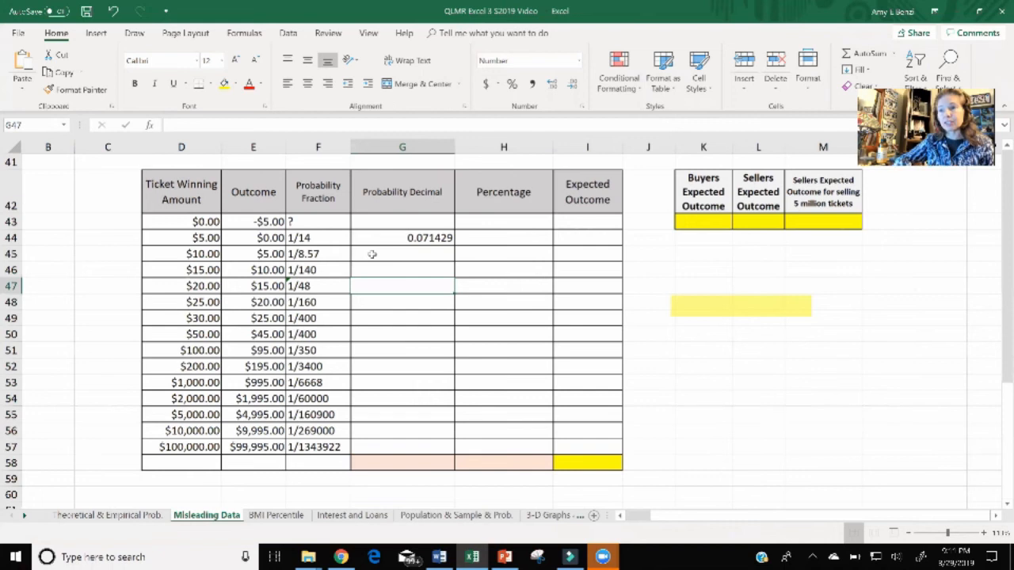
Step: Fill the fractions in F44:F57 across into G44:G57 and turn the G45 entry into the formula =1/8.57
left_click_drag(332, 237, 412, 448)
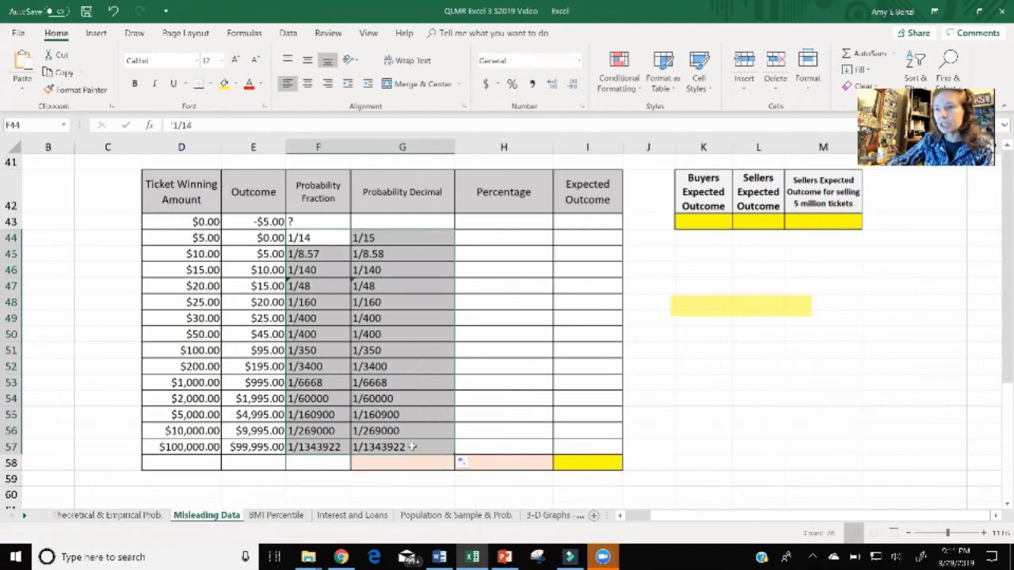
double_click(384, 253)
key("BackSpace")
type("7")
key("Return")
left_click(357, 253)
double_click(356, 254)
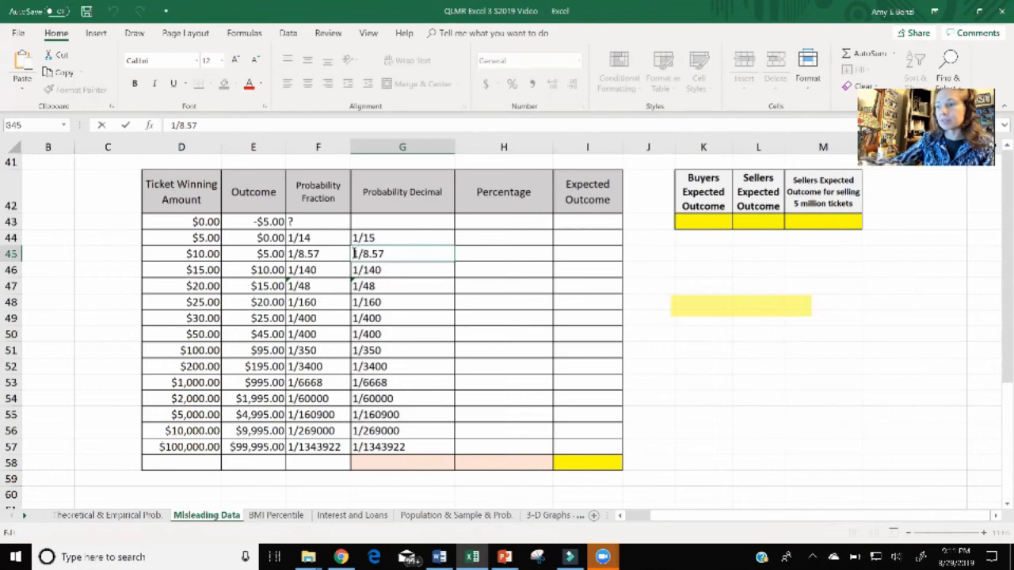
type("=")
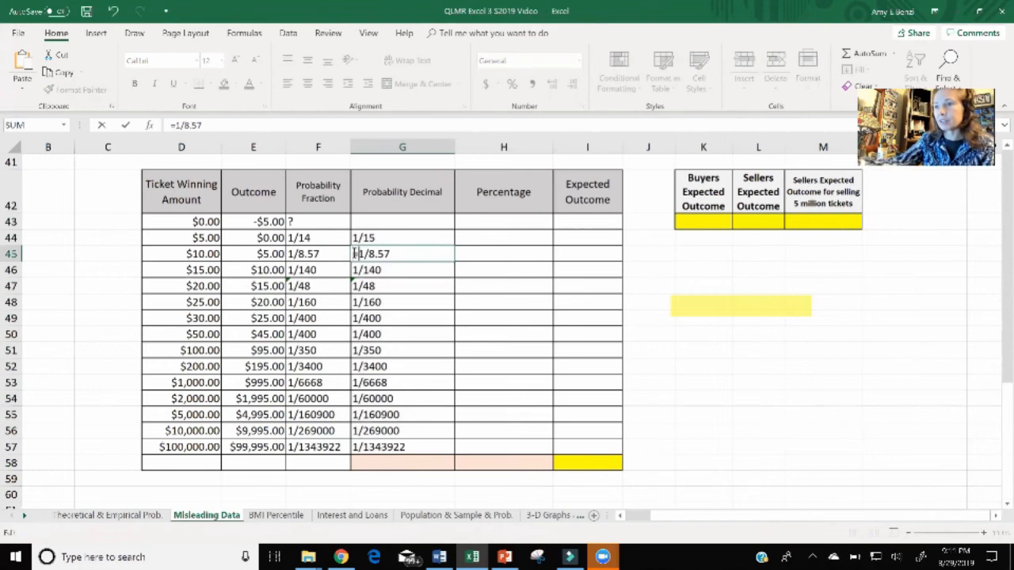
key("Return")
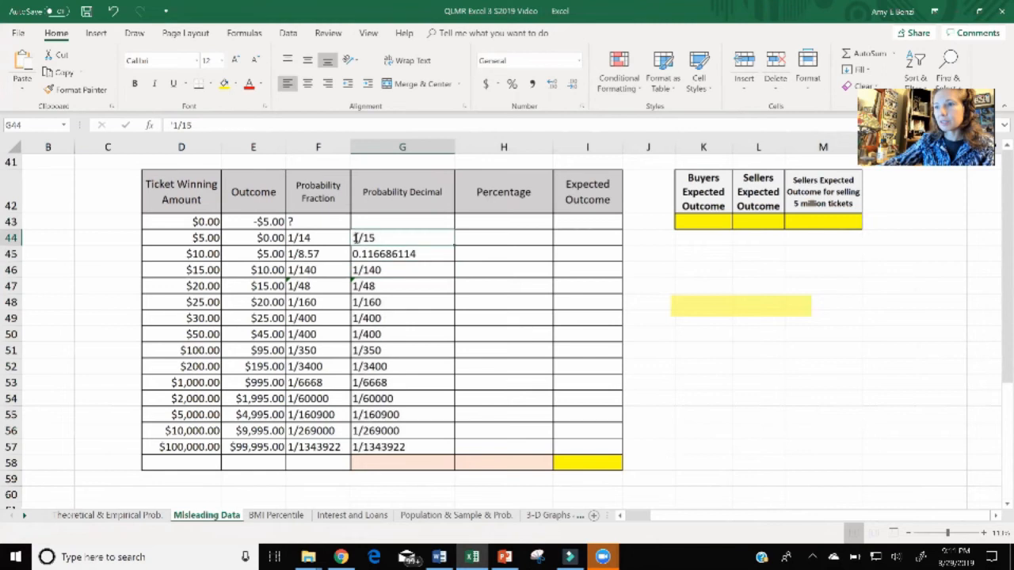
Step: Correct the G44 entry to the formula =1/14, removing its leading apostrophe
double_click(381, 237)
key("BackSpace")
type("4")
left_click(353, 238)
key("Delete")
type("=")
key("Return")
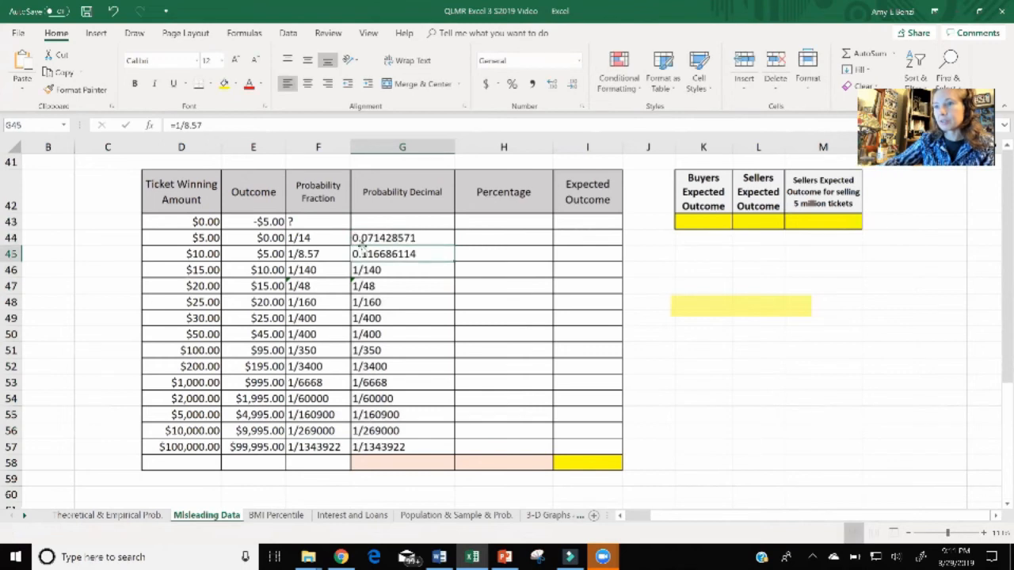
Step: Turn the text fractions in G46 and G47 into the formulas =1/140 and =1/48, without the leading apostrophes
double_click(372, 270)
left_click(354, 270)
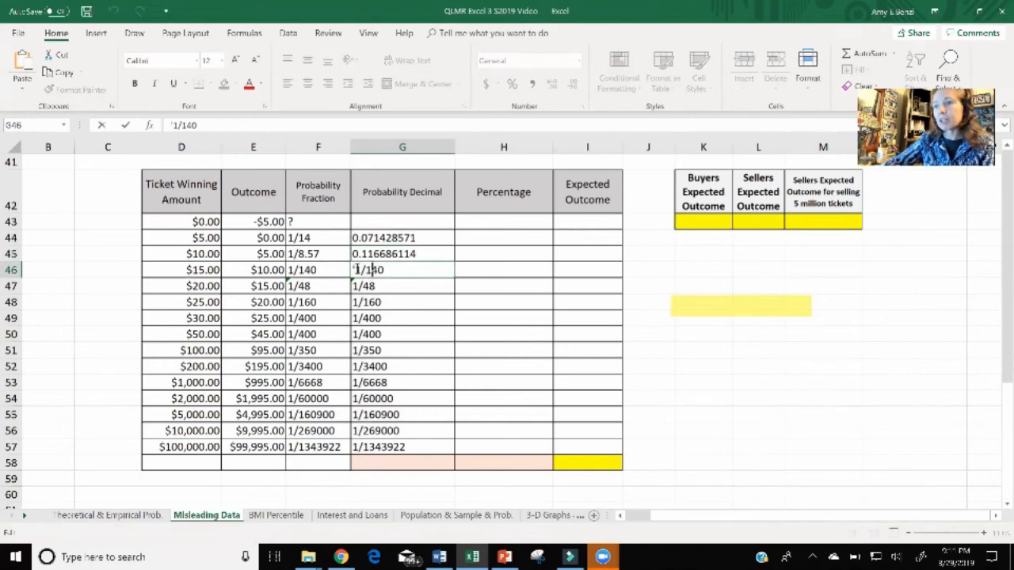
key("Delete")
type("=")
key("Return")
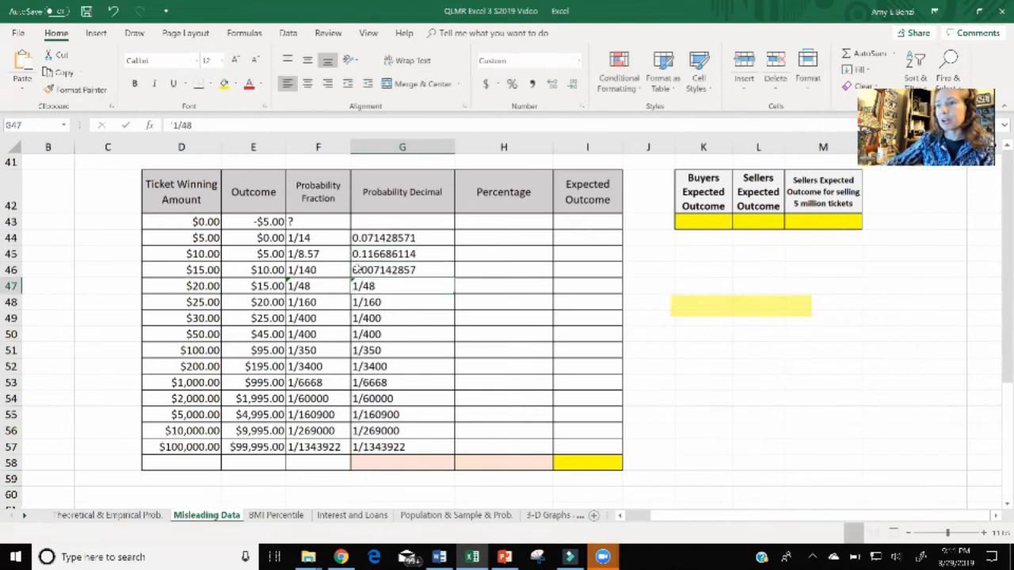
double_click(373, 285)
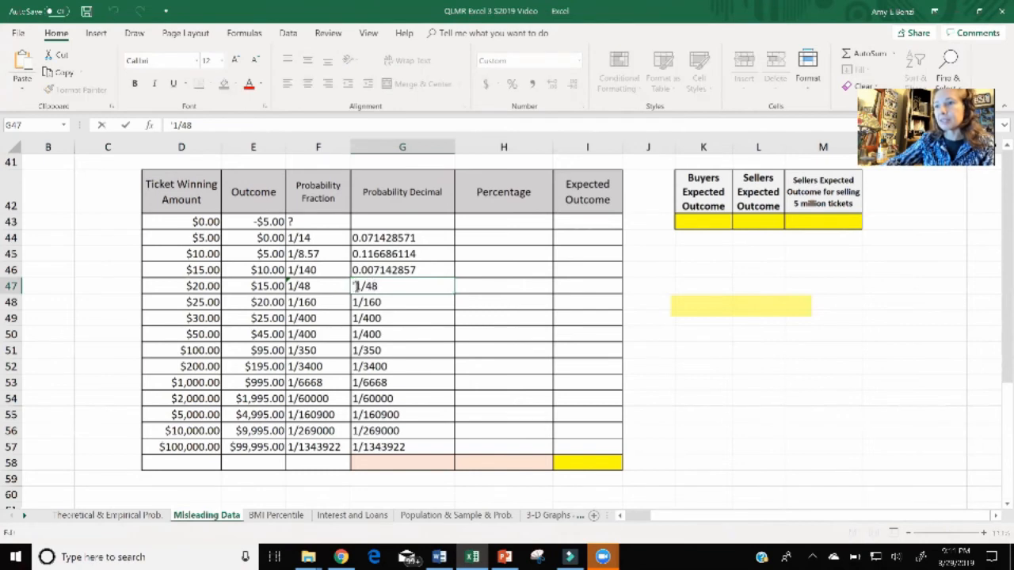
left_click(354, 285)
key("Delete")
key("Return")
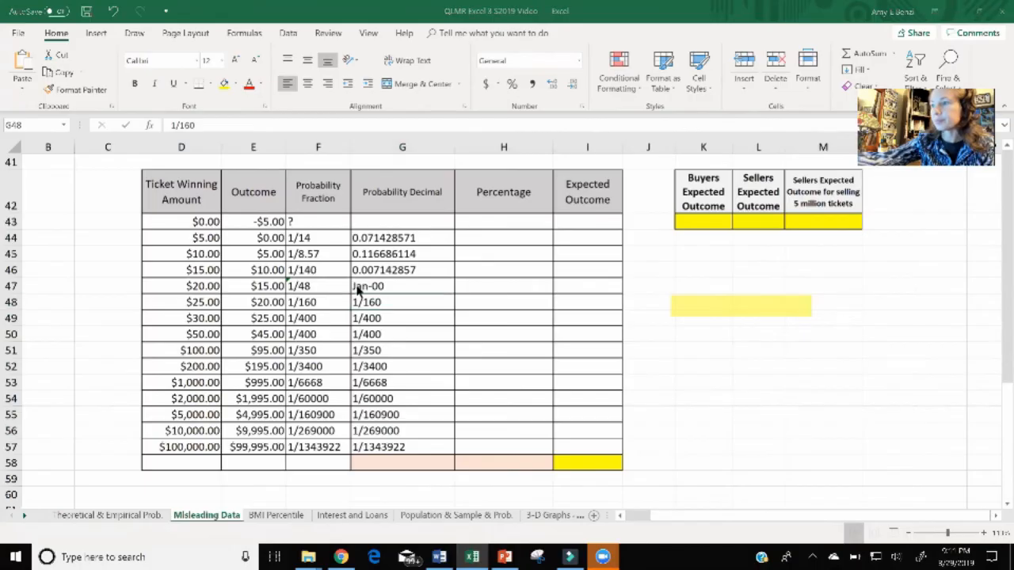
Step: Format the probability decimal cells G43:G58 as Number with five decimal places
left_click(648, 366)
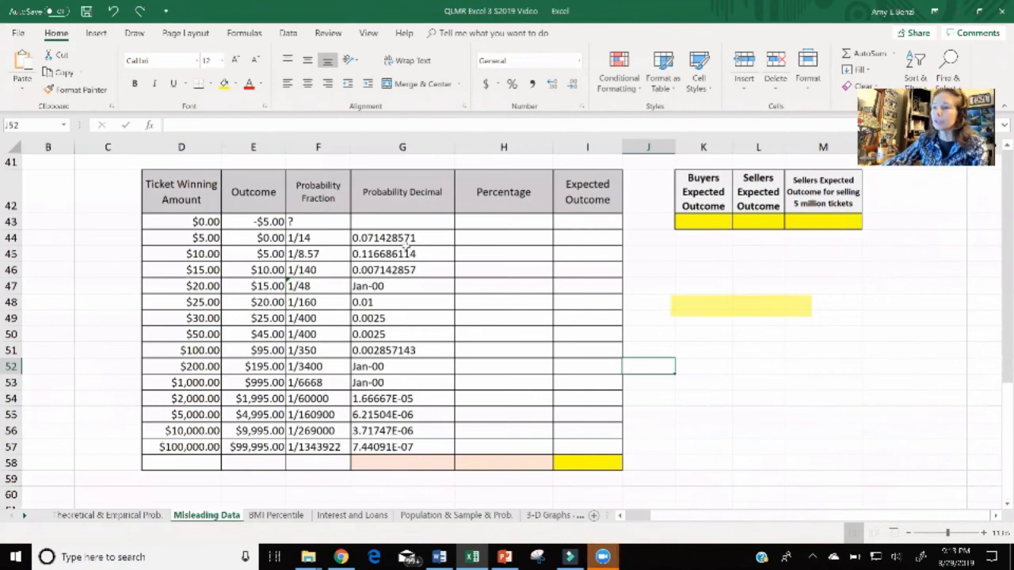
left_click_drag(404, 220, 400, 467)
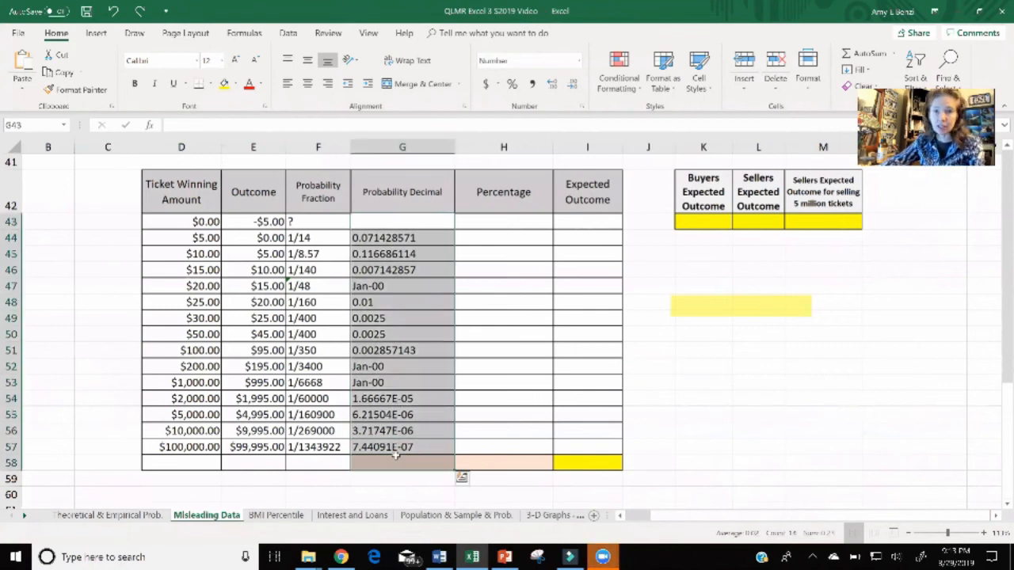
left_click(579, 64)
left_click(558, 101)
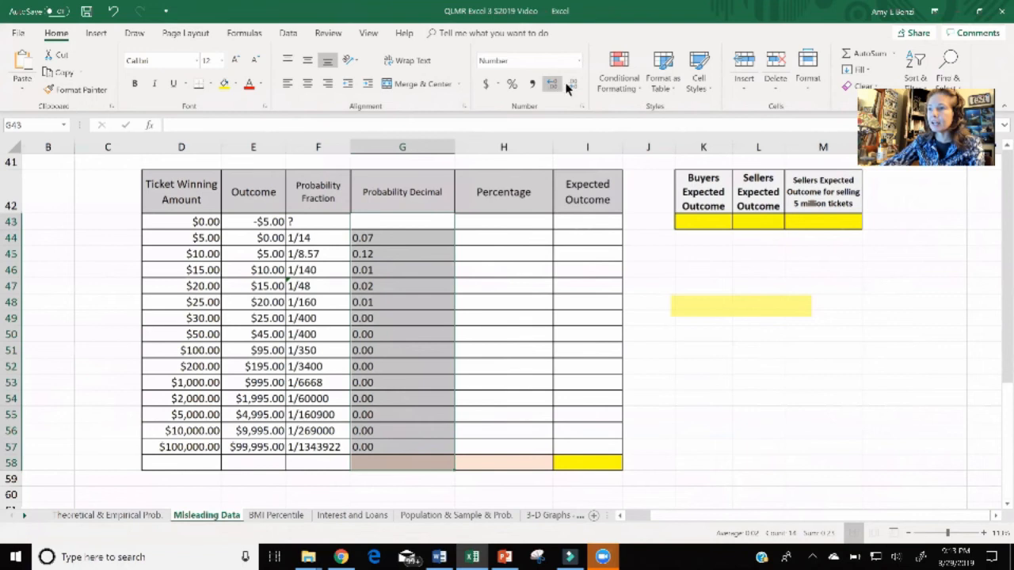
left_click(554, 86)
left_click(554, 86)
left_click(554, 85)
left_click(553, 85)
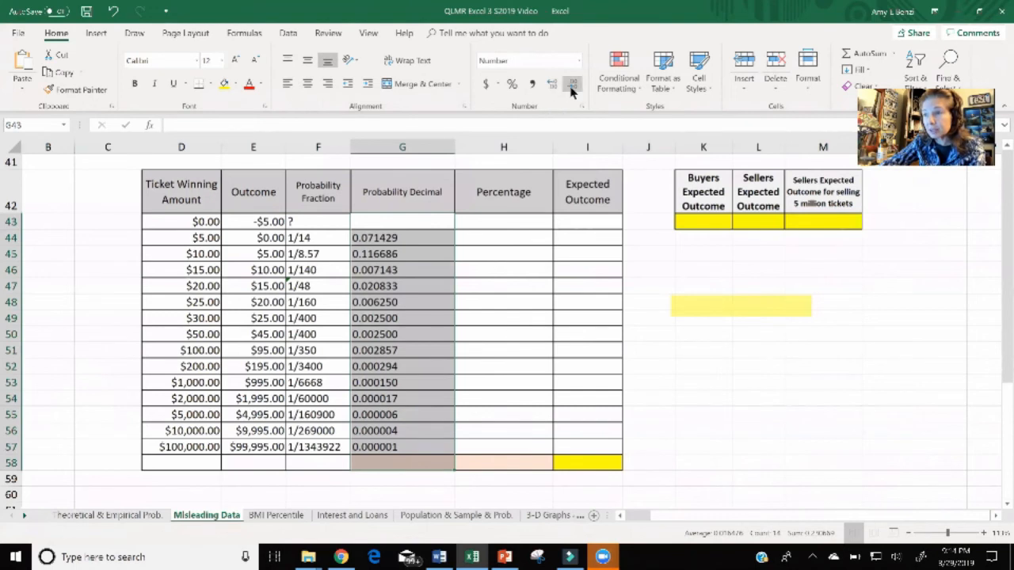
left_click(572, 85)
left_click(543, 364)
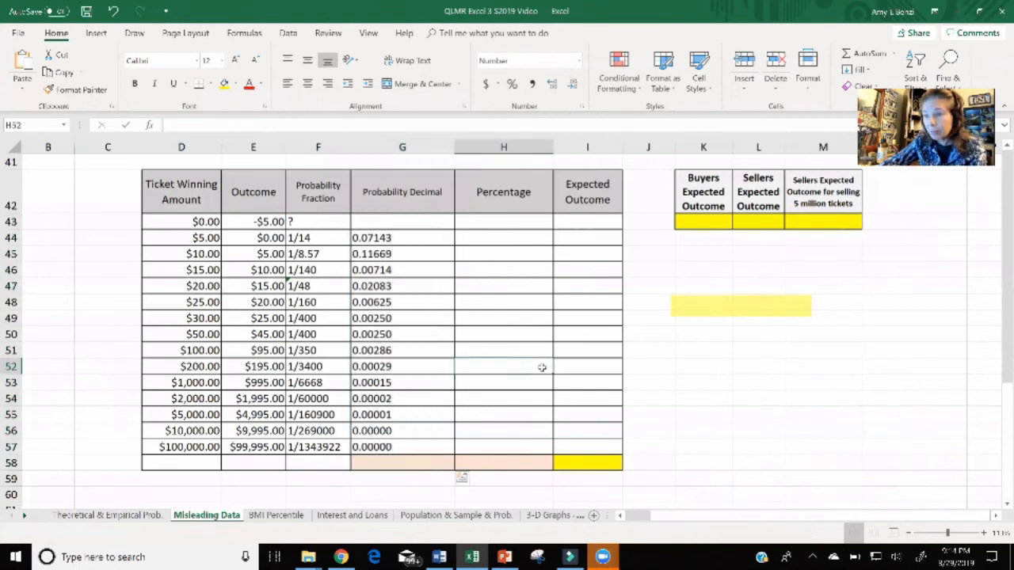
Step: Increase the small probabilities in G52:G57 to eight decimal places
left_click_drag(420, 368, 420, 445)
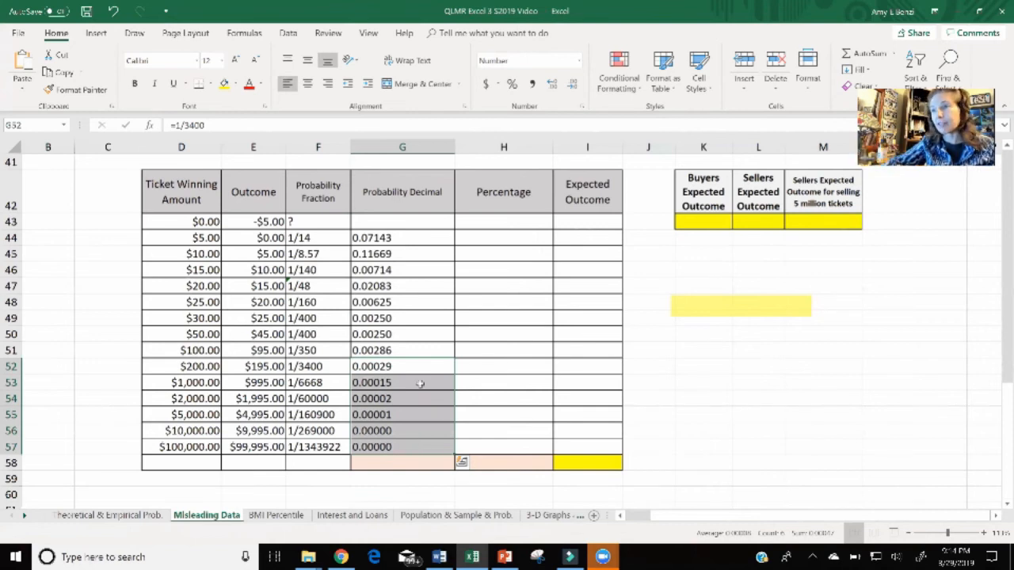
left_click(550, 84)
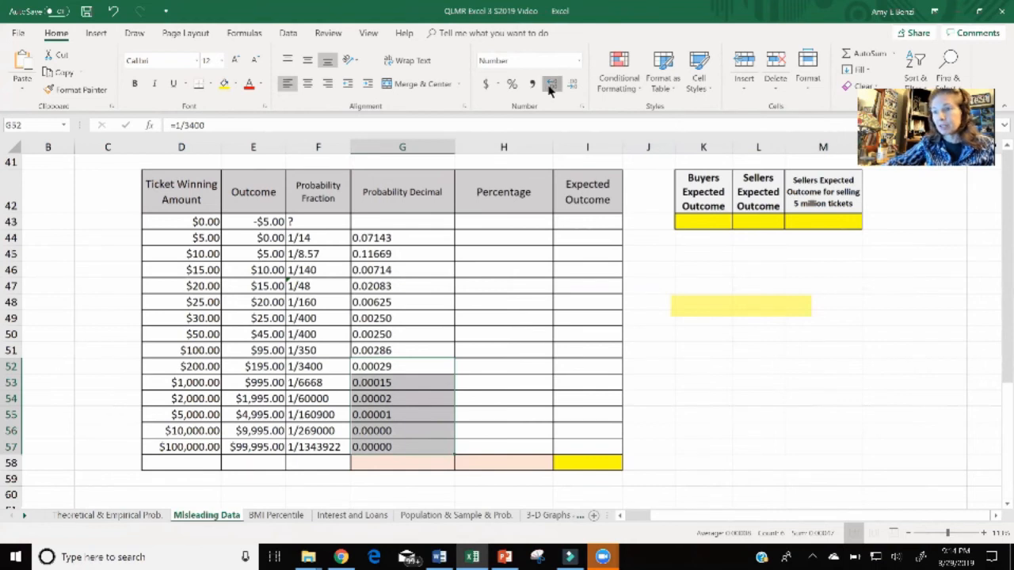
left_click(550, 85)
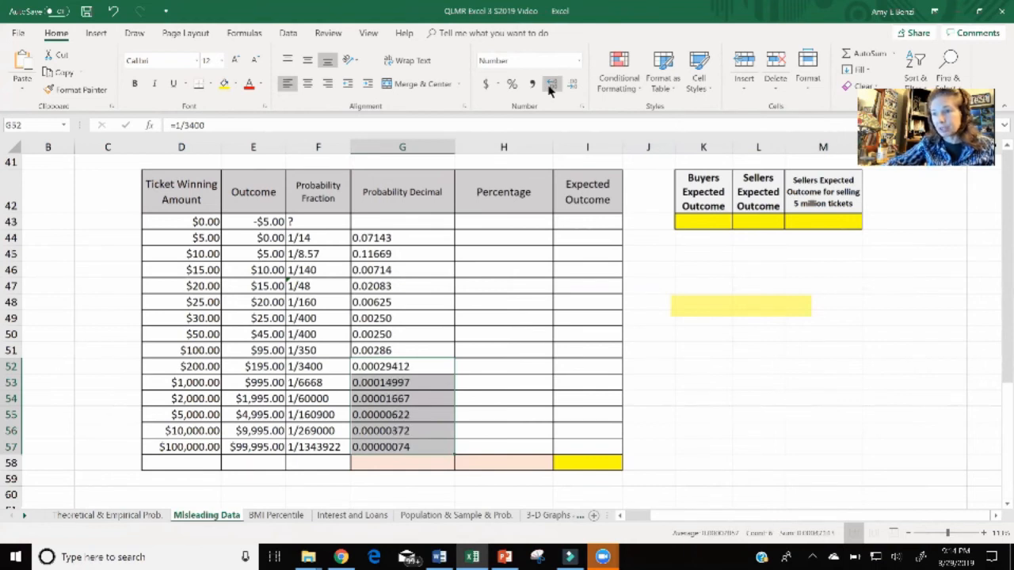
left_click(670, 428)
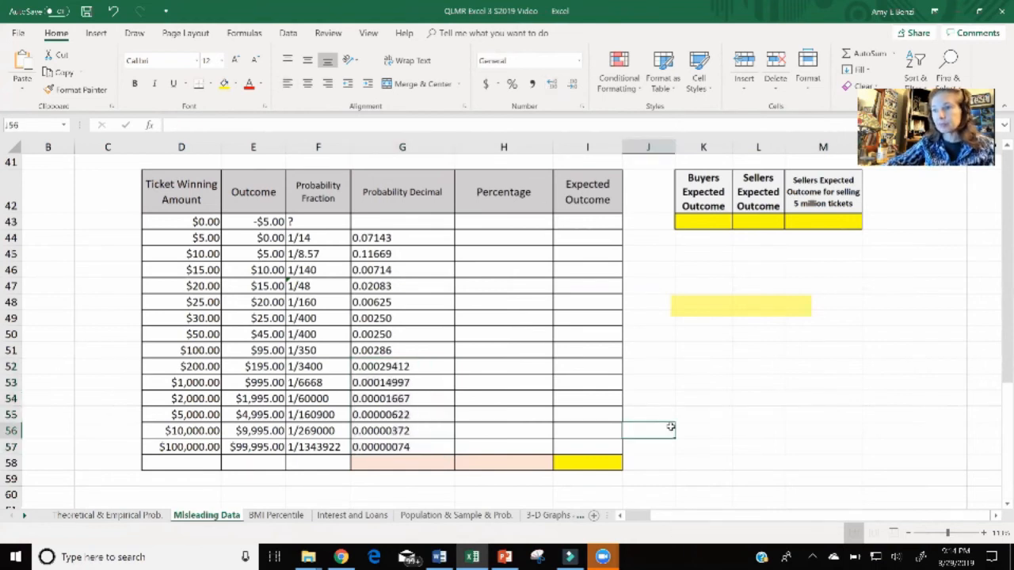
Step: Right-align the probability decimal cells G43:G58
left_click_drag(431, 223, 426, 459)
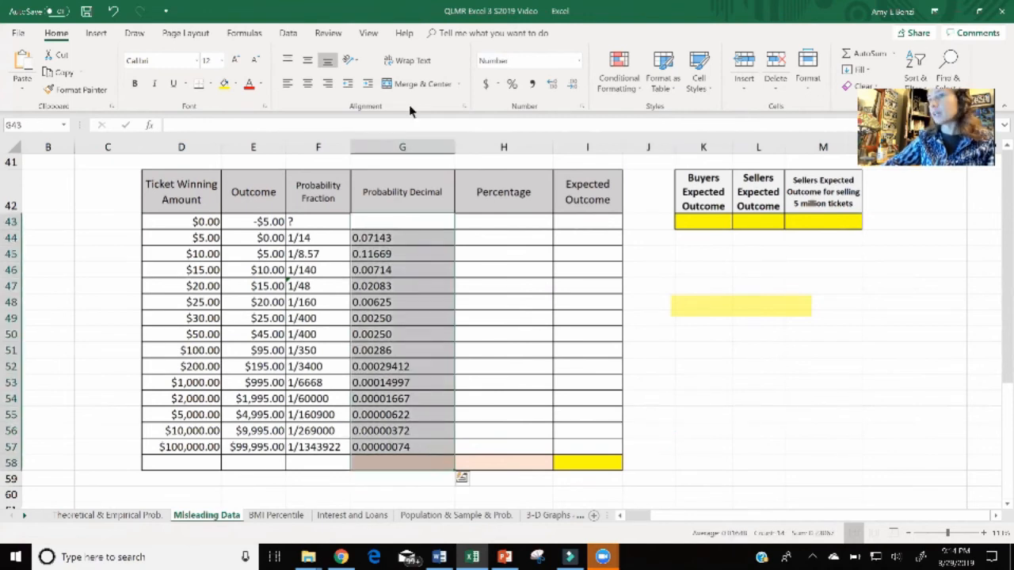
left_click(327, 83)
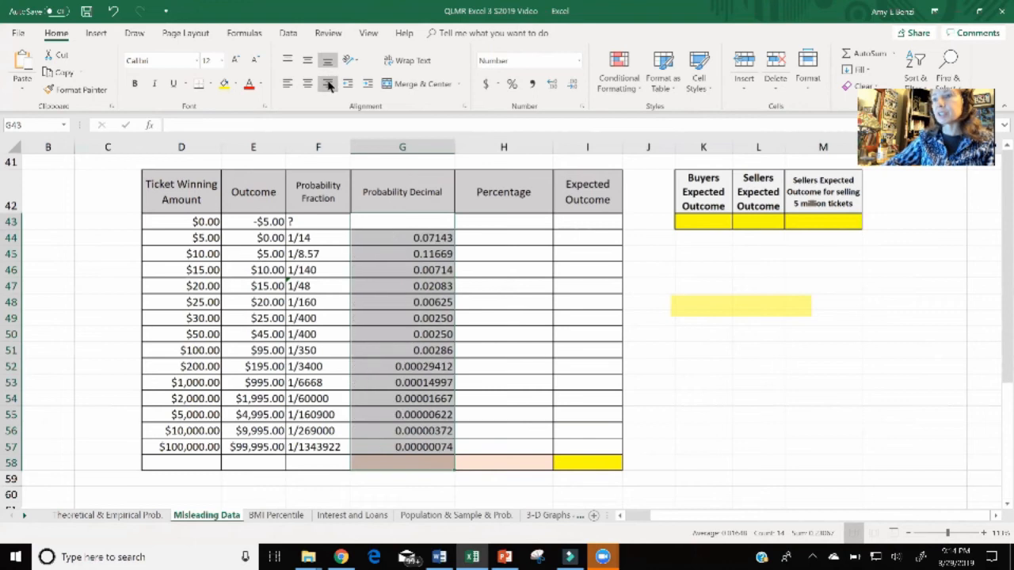
left_click(570, 331)
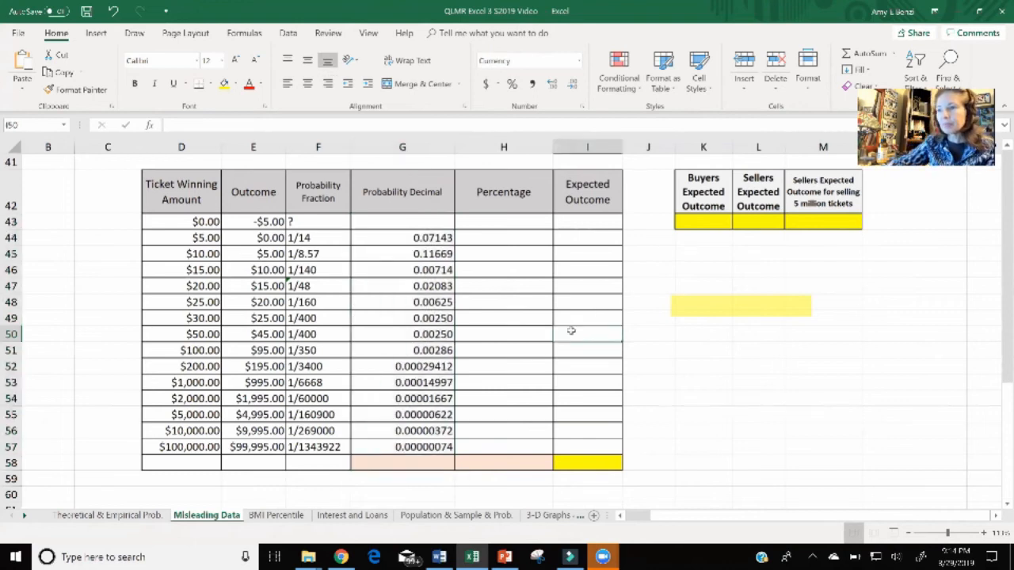
Step: Calculate the $0.00 ticket's probability in G43 with =1-SUM(G44:G57), accept the closing-parenthesis correction and reselect the cell
double_click(428, 222)
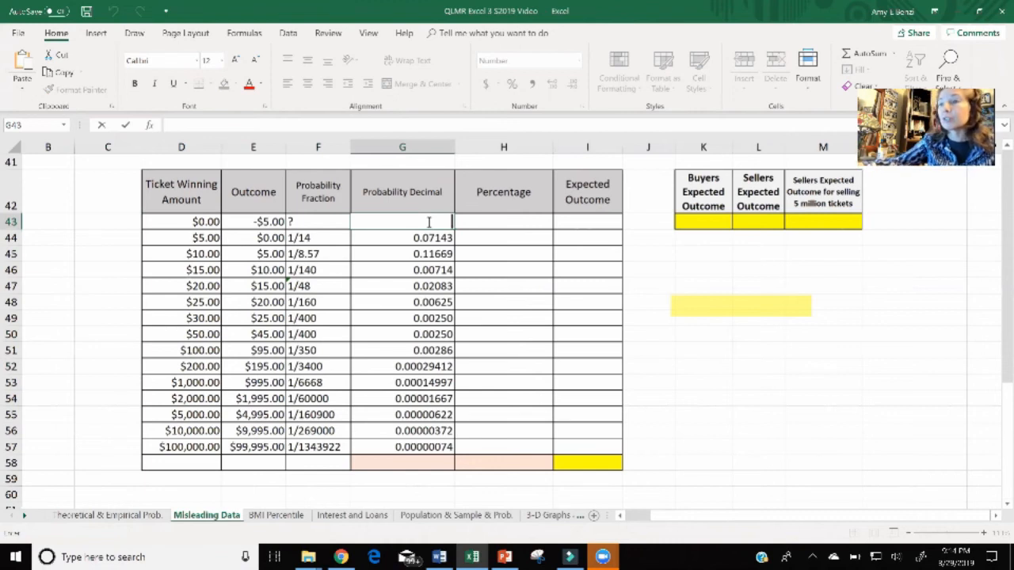
type("1-")
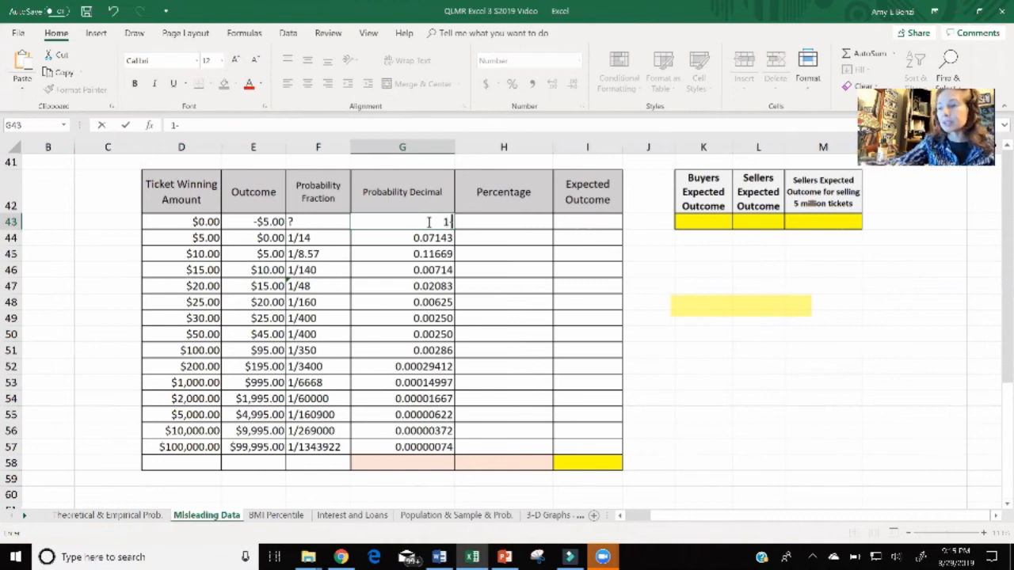
key("BackSpace")
type("=")
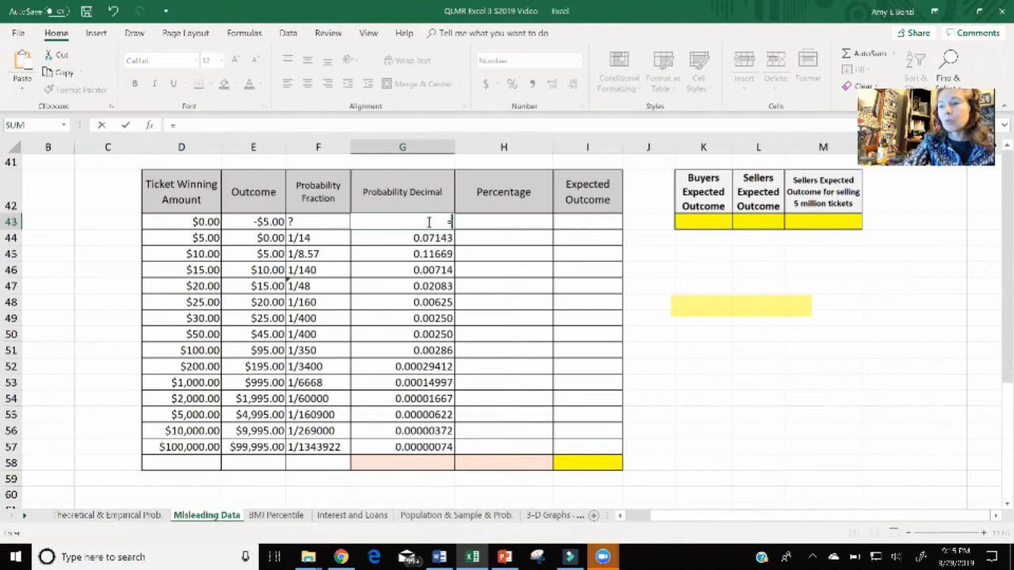
type("1-")
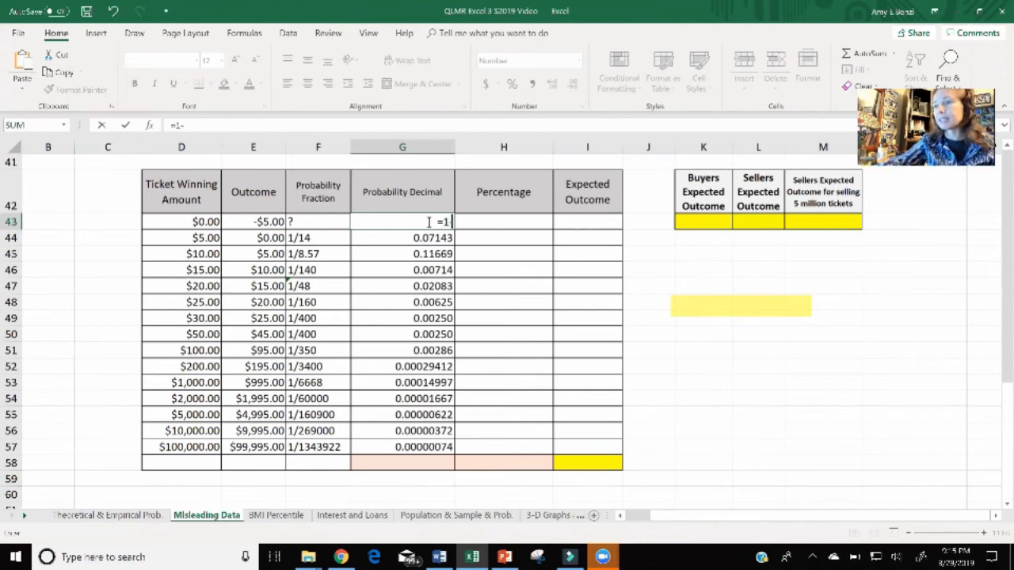
type("sum")
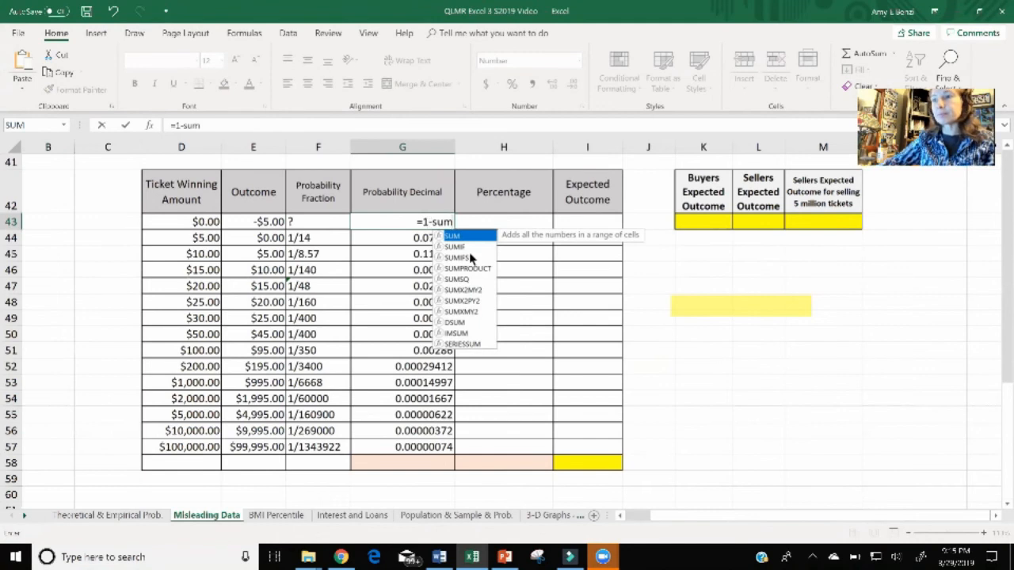
double_click(467, 236)
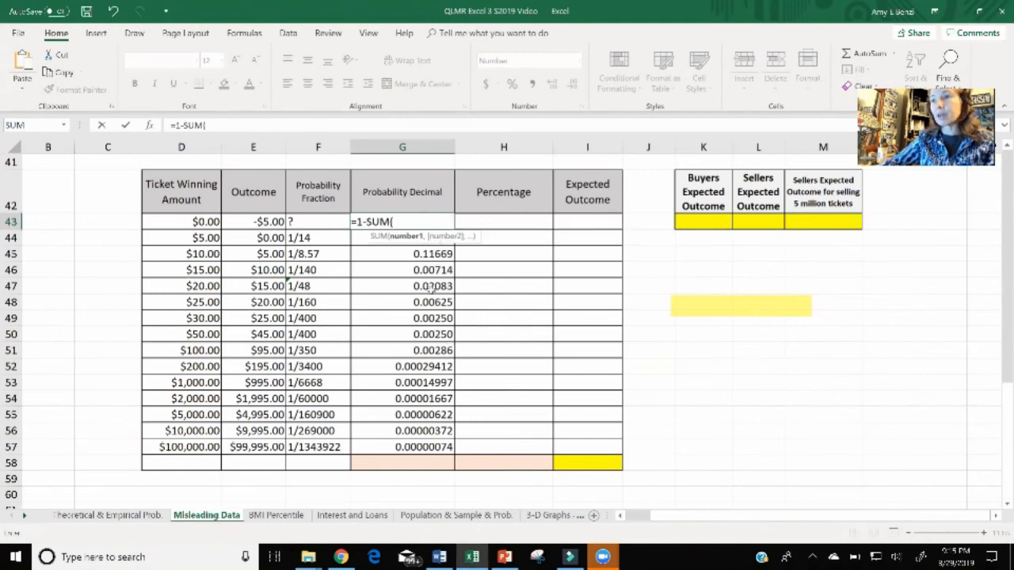
left_click_drag(415, 448, 417, 243)
key("Return")
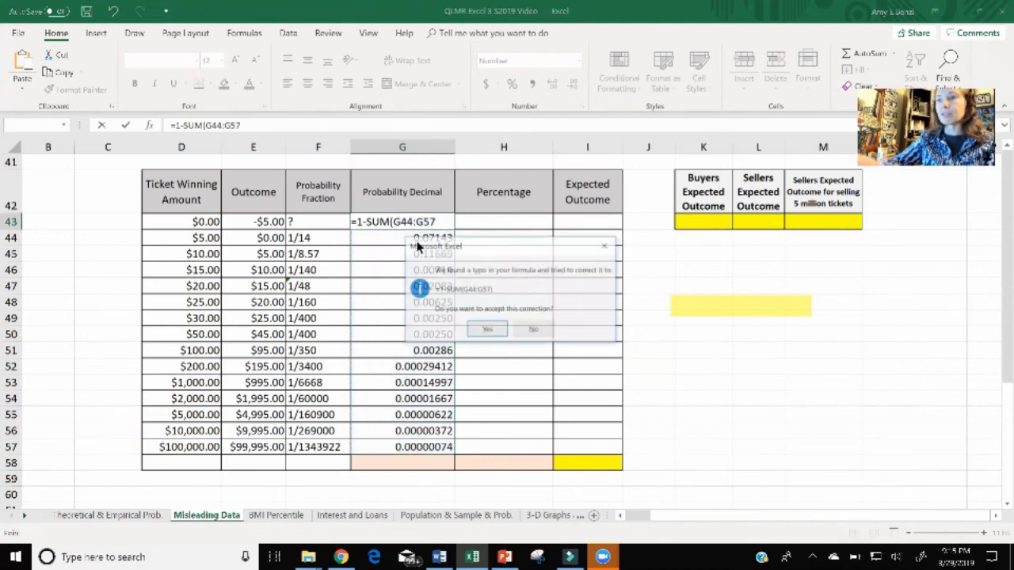
left_click(480, 329)
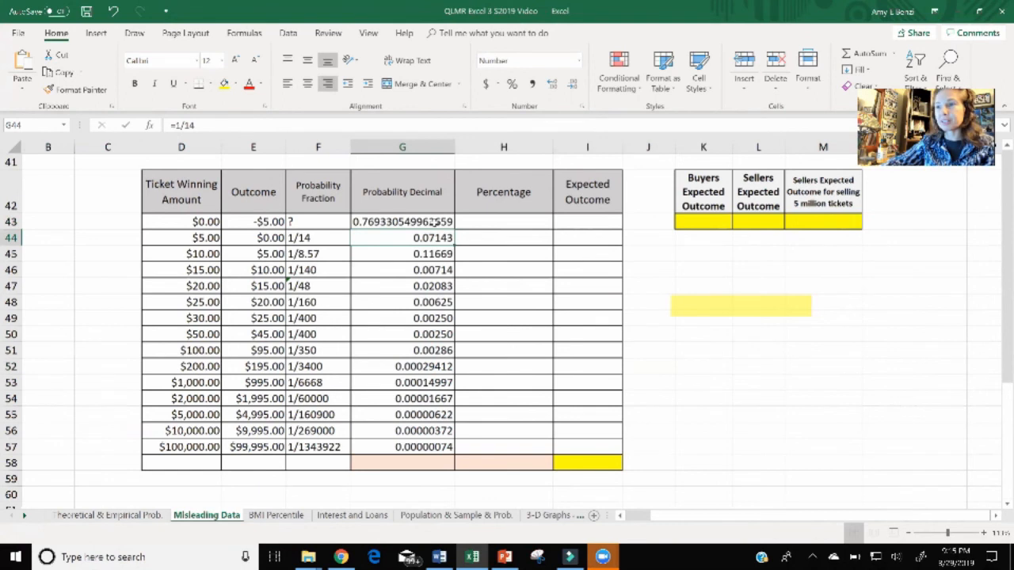
left_click(434, 223)
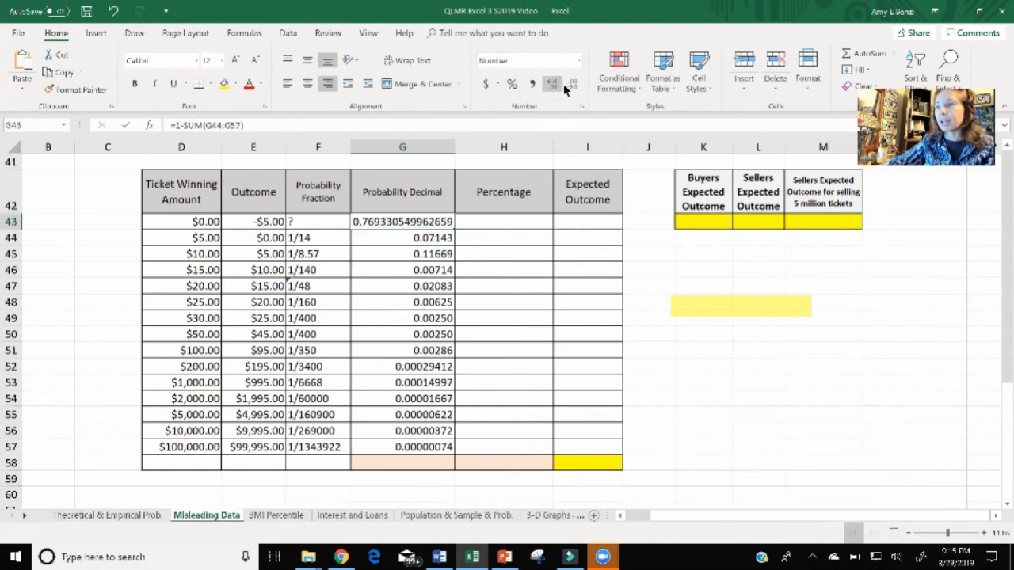
Step: Reduce the $0.00 ticket's probability decimal in G43 to three decimal places
left_click(572, 85)
left_click(572, 86)
left_click(572, 86)
left_click(571, 85)
left_click(571, 85)
left_click(572, 85)
left_click(571, 86)
left_click(571, 86)
left_click(572, 85)
left_click(572, 86)
left_click(572, 86)
left_click(572, 85)
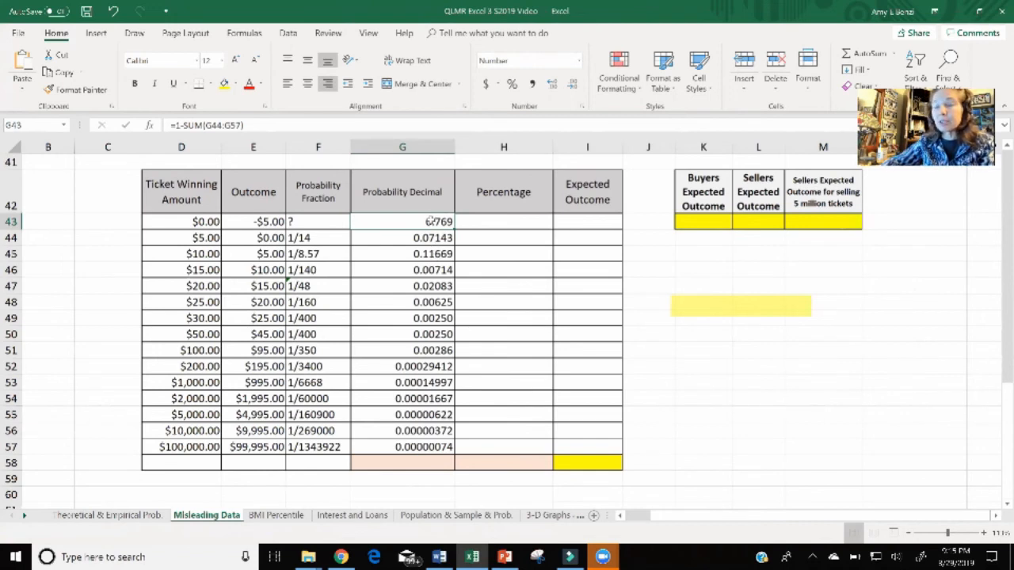
Step: Total the probability decimals G43:G57 in G58 with AutoSum and select the total cell
left_click_drag(429, 221, 405, 460)
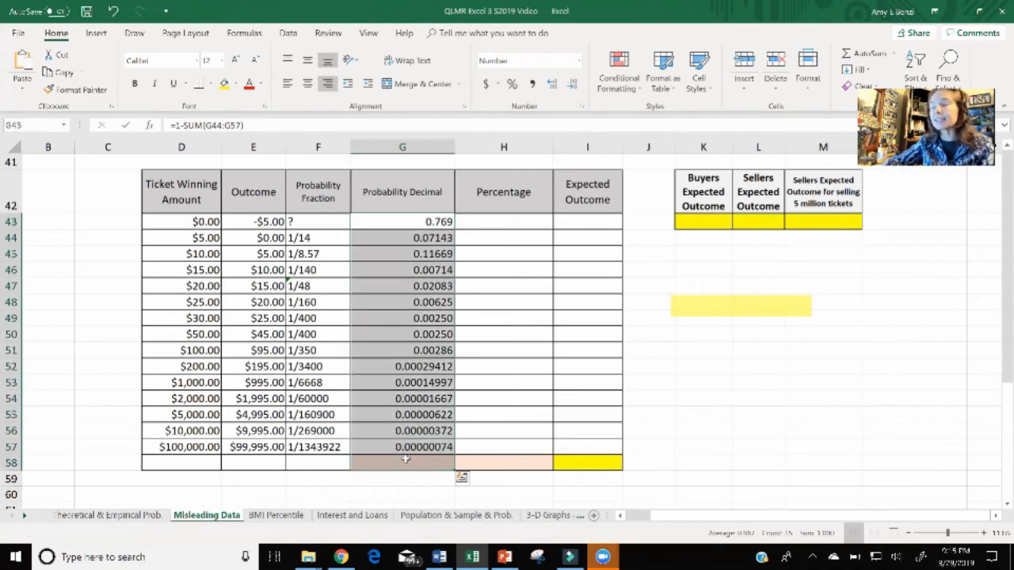
left_click(869, 54)
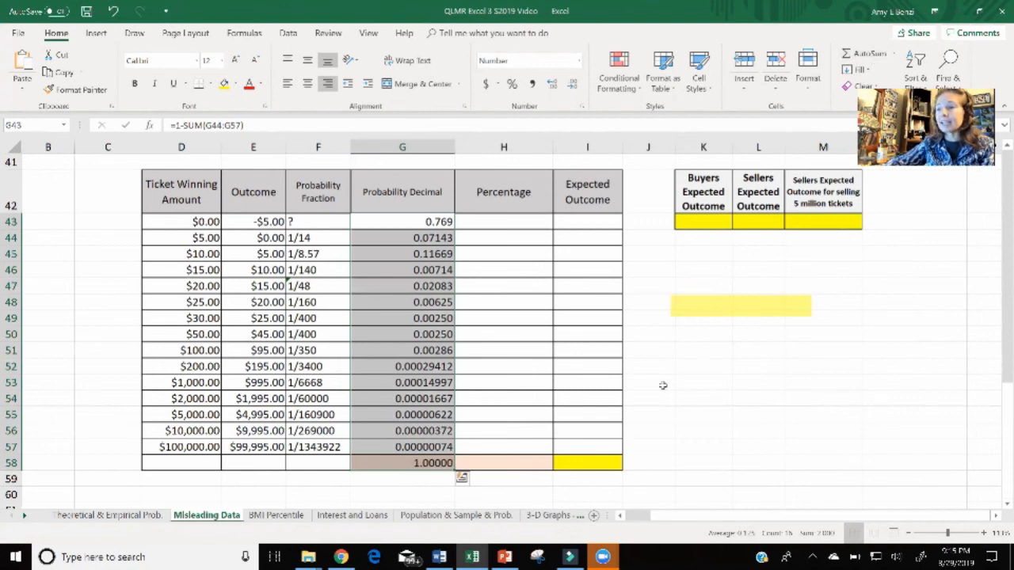
left_click(438, 463)
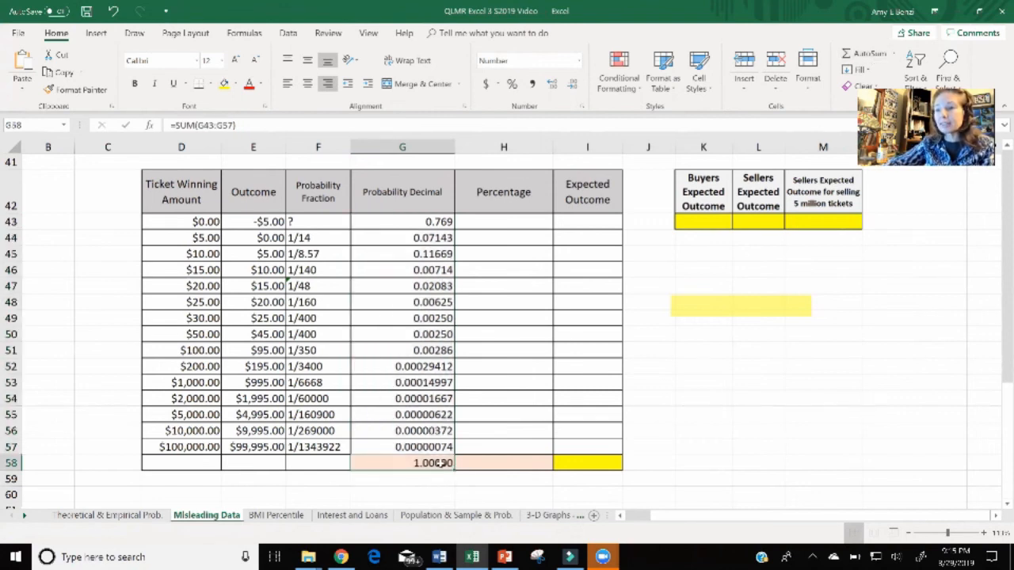
right_click(440, 463)
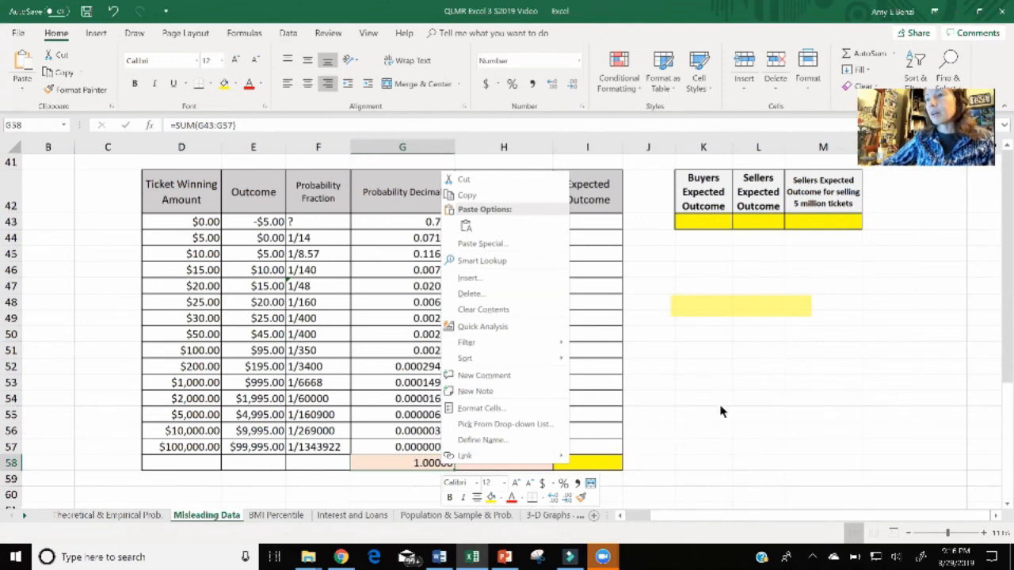
key("Escape")
Step: Copy the probability decimals G43:G57 into the Percentage cells H43:H57
left_click_drag(409, 224, 418, 448)
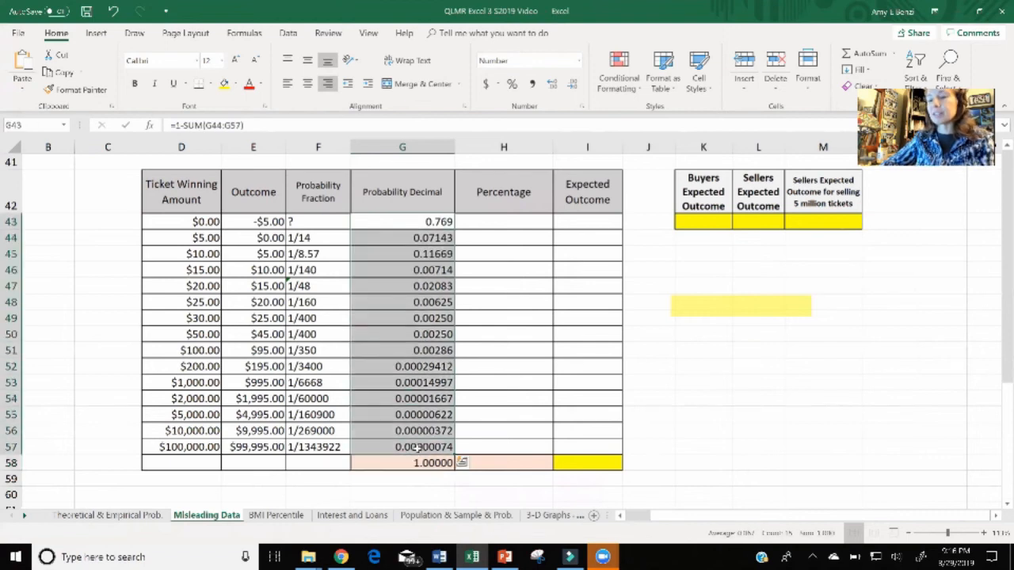
key("ctrl+c")
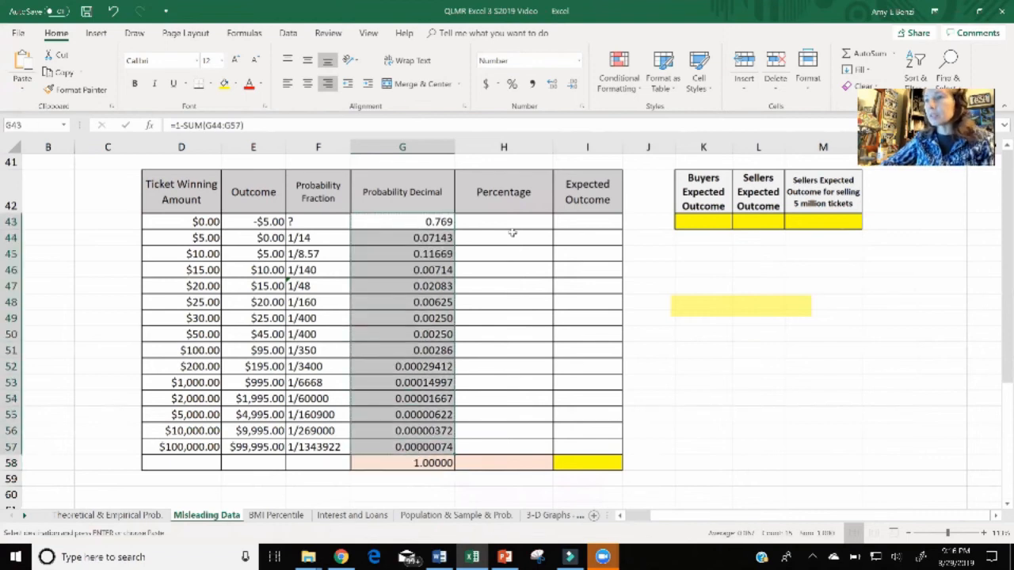
left_click_drag(513, 222, 525, 453)
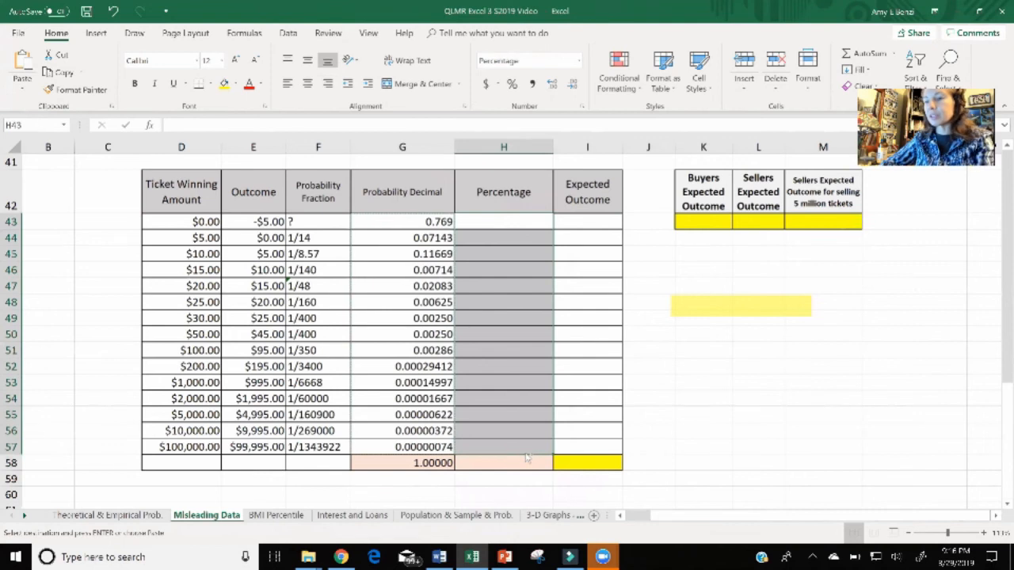
key("ctrl+v")
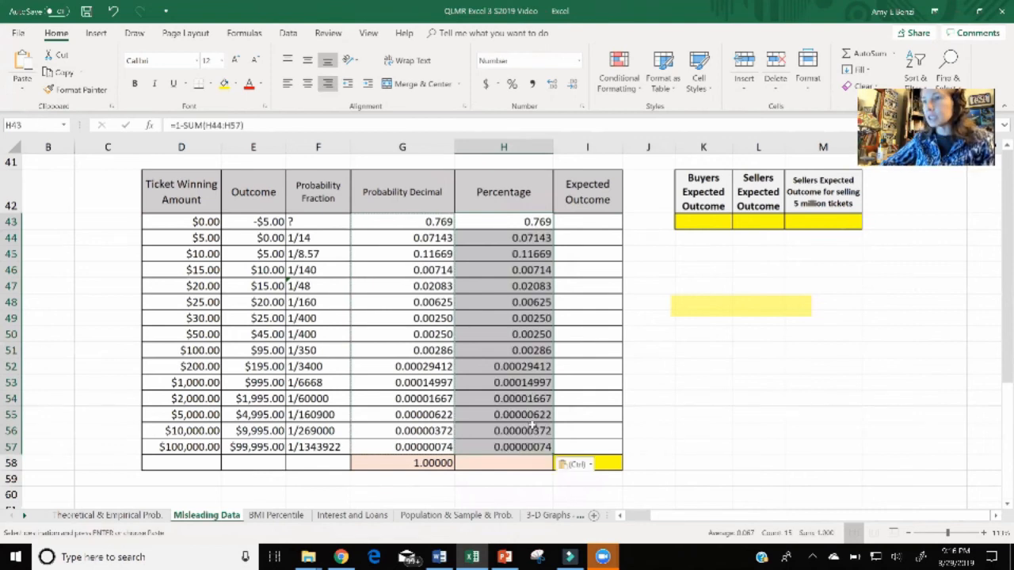
Step: Format the copied values in H43:H57 as percentages with three decimal places
left_click(510, 87)
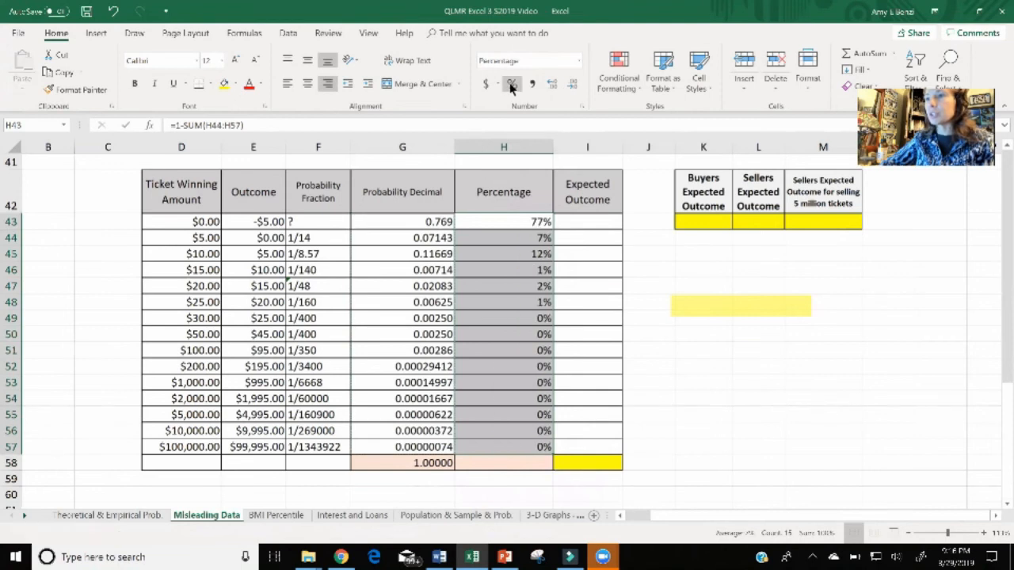
left_click(553, 85)
left_click(554, 85)
left_click(554, 86)
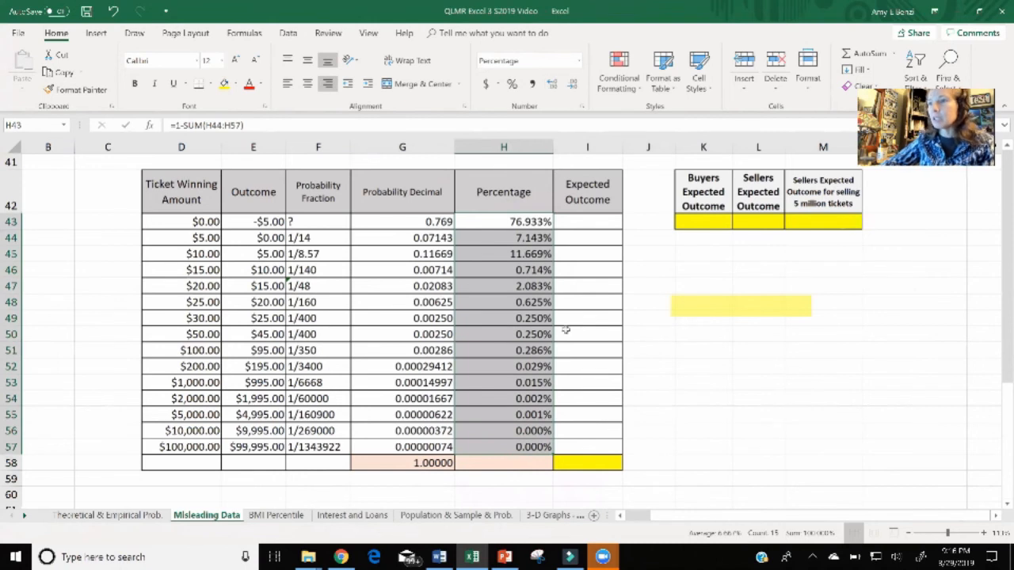
left_click(679, 396)
Step: Increase the small percentages in H52:H57 to five decimal places
left_click_drag(544, 402, 541, 437)
left_click_drag(529, 366, 532, 446)
left_click(551, 89)
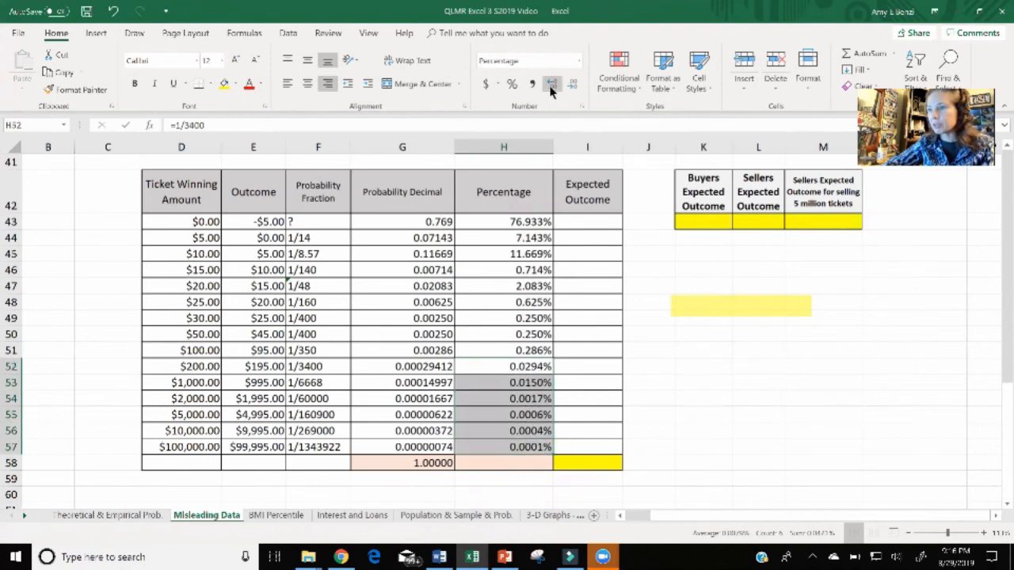
left_click(551, 89)
left_click(712, 371)
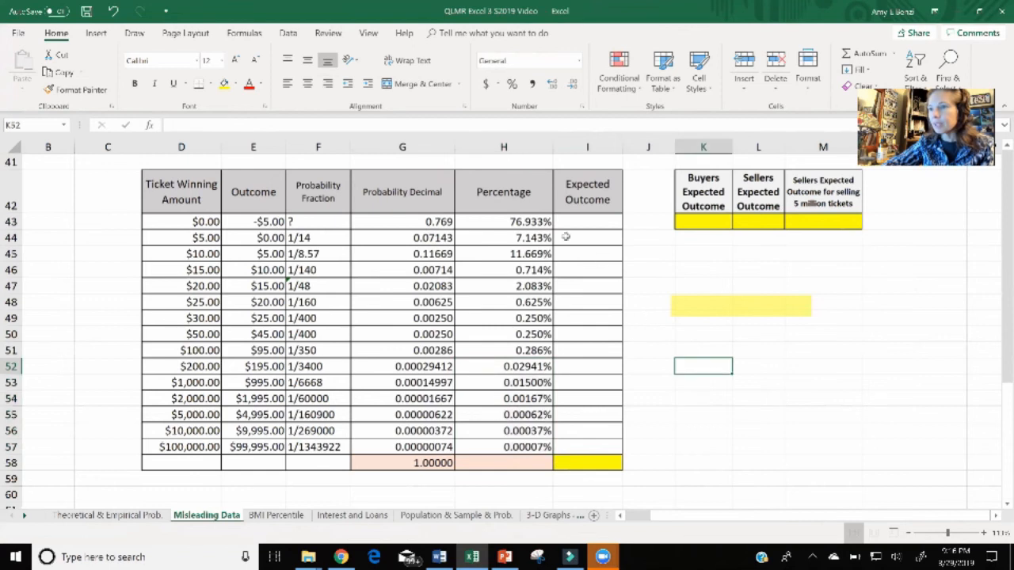
Step: Total the Percentage column H43:H57 in H58 with AutoSum
left_click_drag(539, 223, 530, 468)
left_click(874, 54)
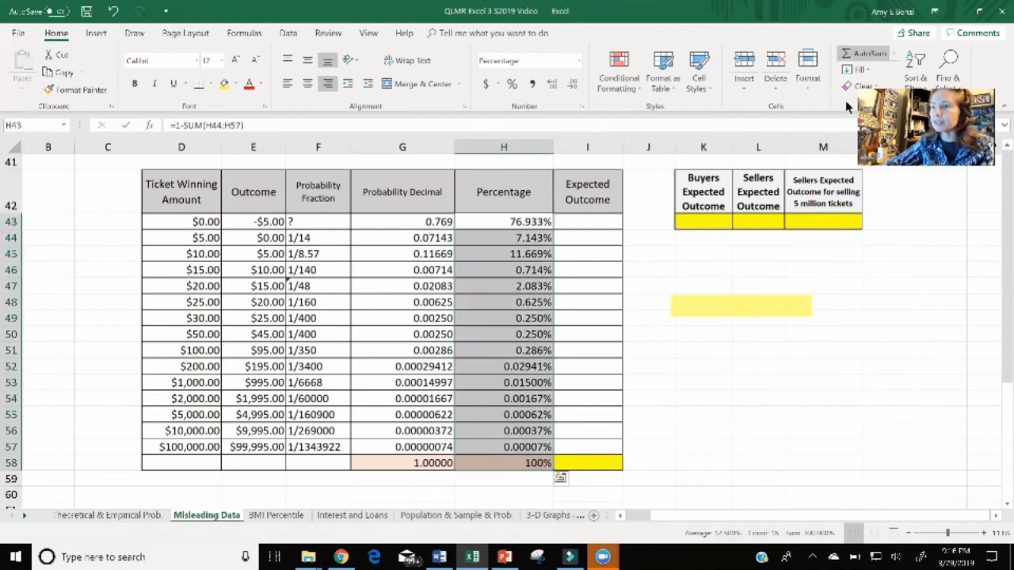
left_click(781, 400)
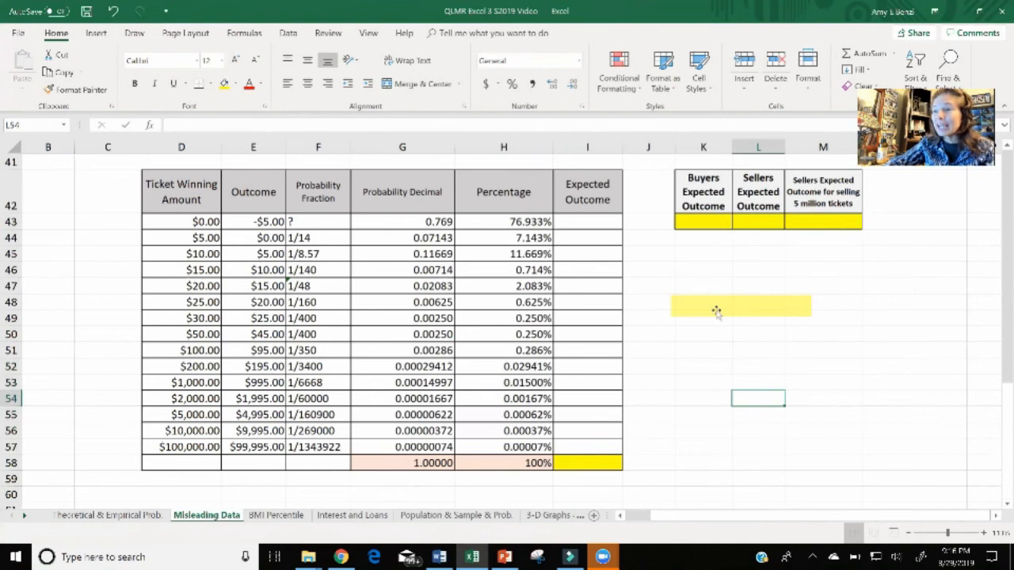
Step: Move the yellow highlight rectangle onto the percentage in row 43, then down through rows 44 and 45 to row 47
mouse_move(737, 310)
left_mouse_down()
mouse_move(650, 253)
mouse_move(526, 220)
mouse_move(571, 222)
left_mouse_up()
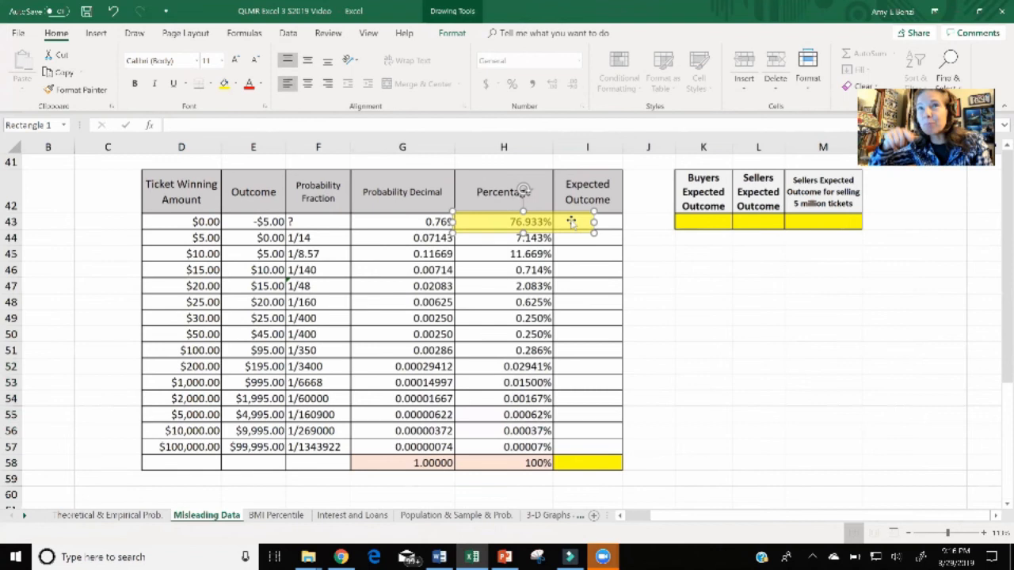
mouse_move(570, 221)
left_mouse_down()
mouse_move(575, 236)
mouse_move(565, 238)
left_mouse_up()
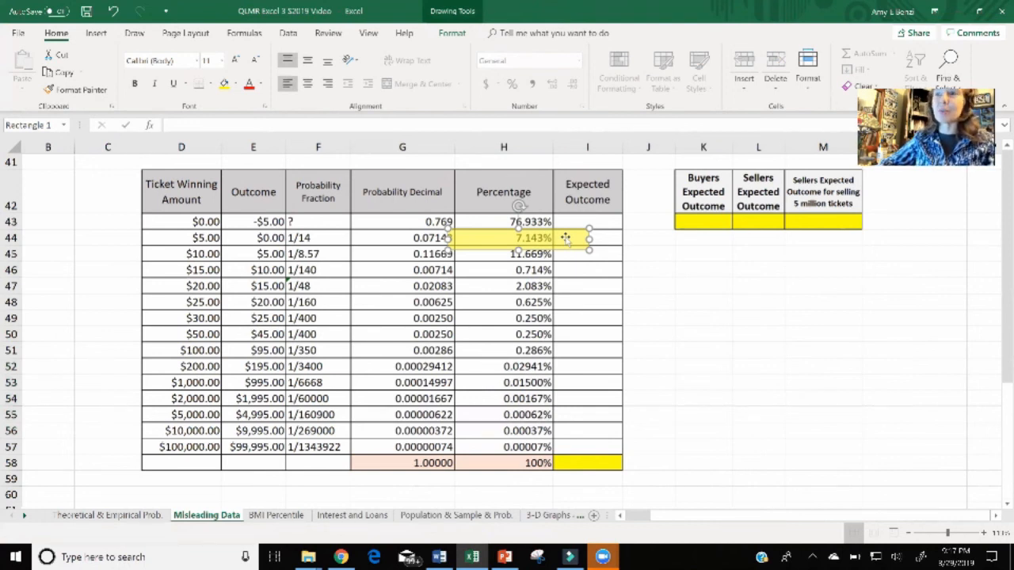
left_click_drag(565, 237, 567, 252)
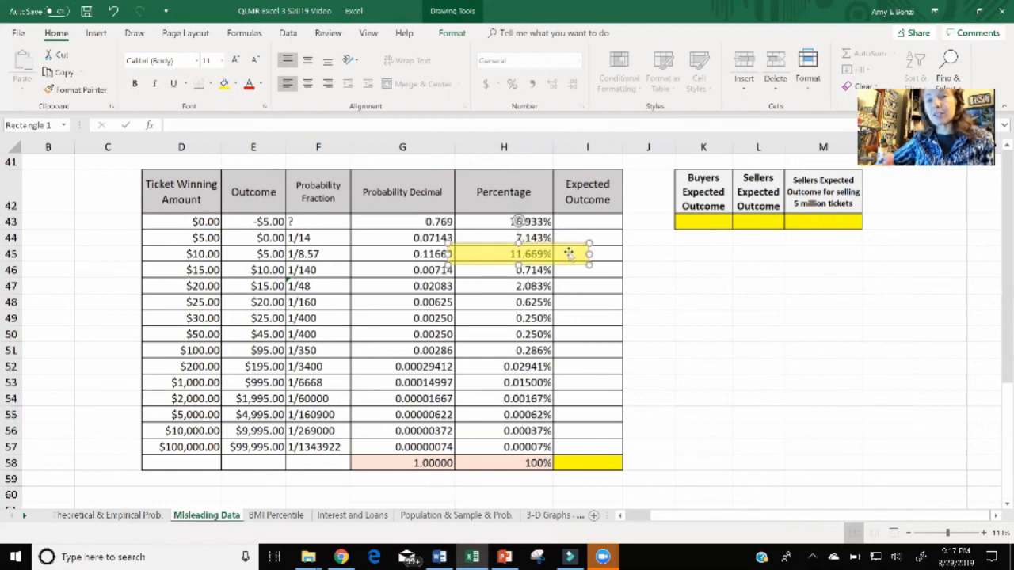
left_click_drag(565, 254, 565, 285)
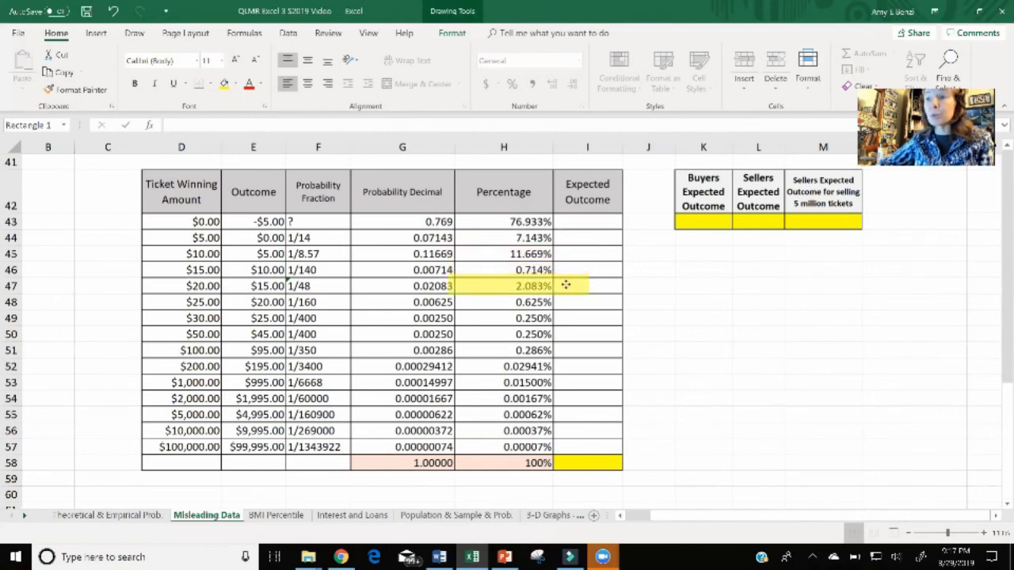
left_click_drag(566, 284, 566, 287)
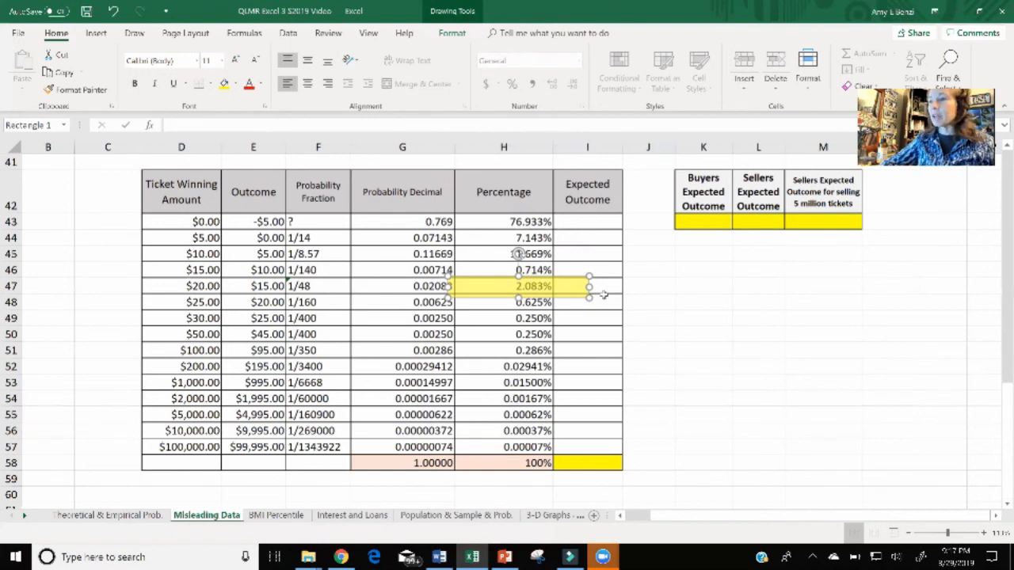
left_click(629, 303)
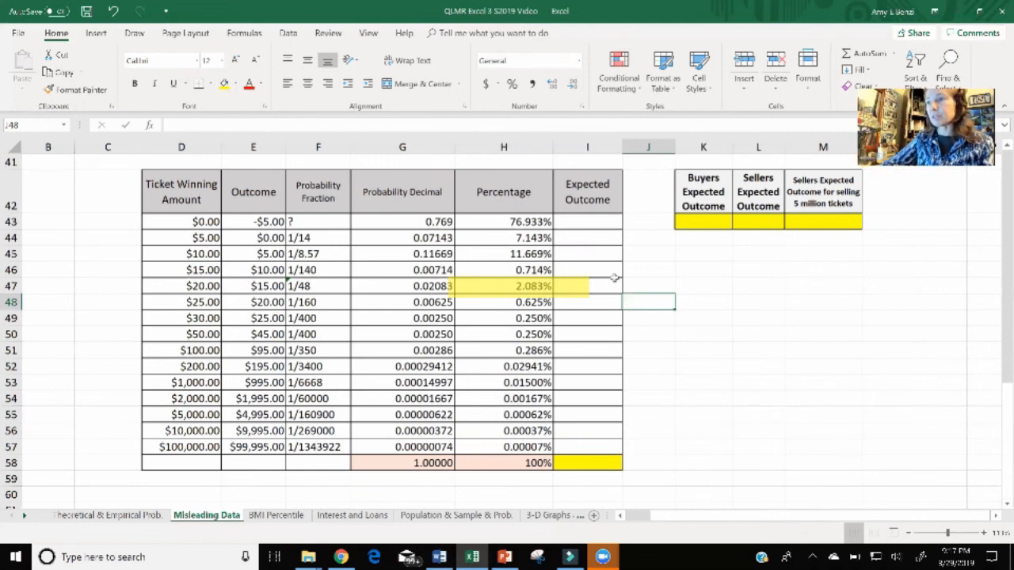
Step: Calculate the $0.00 ticket's expected outcome in I43 with =E43*H43
double_click(583, 224)
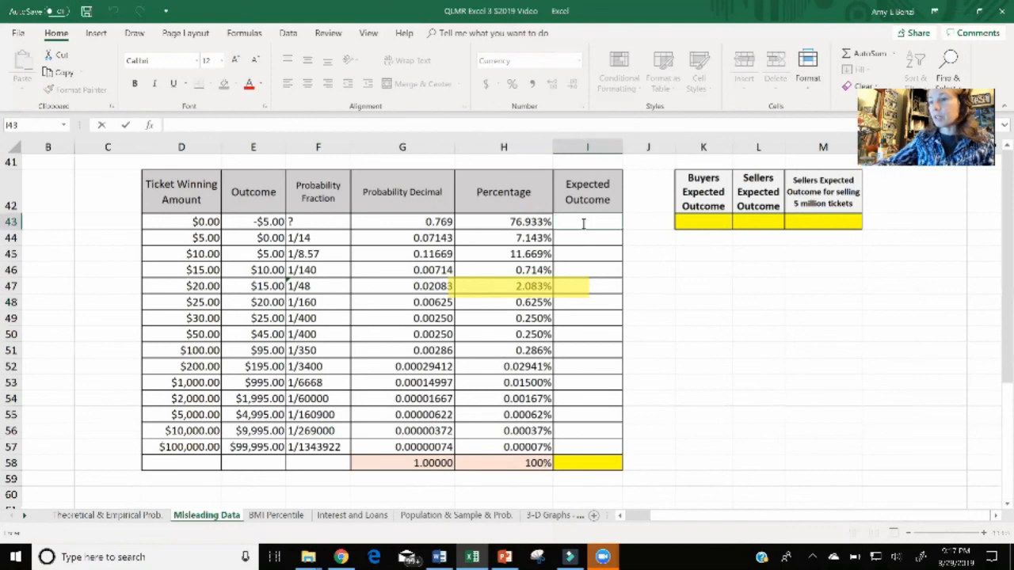
type("=")
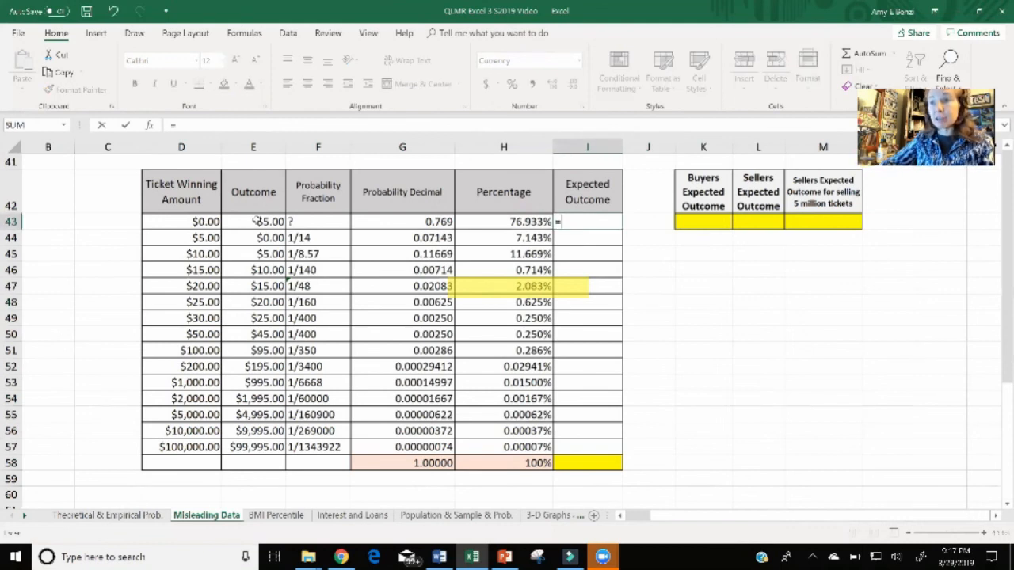
left_click(257, 222)
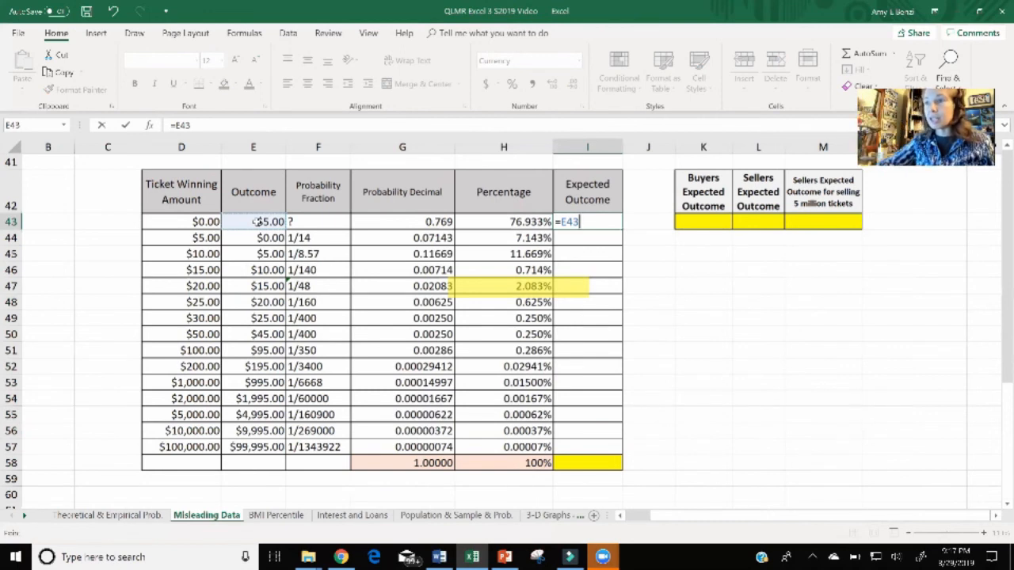
type("*")
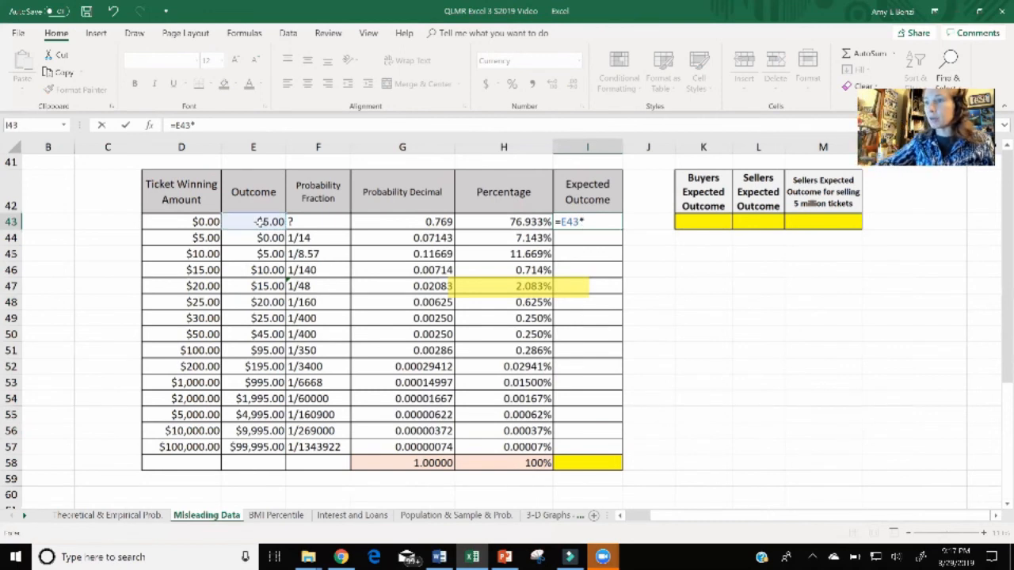
left_click(483, 221)
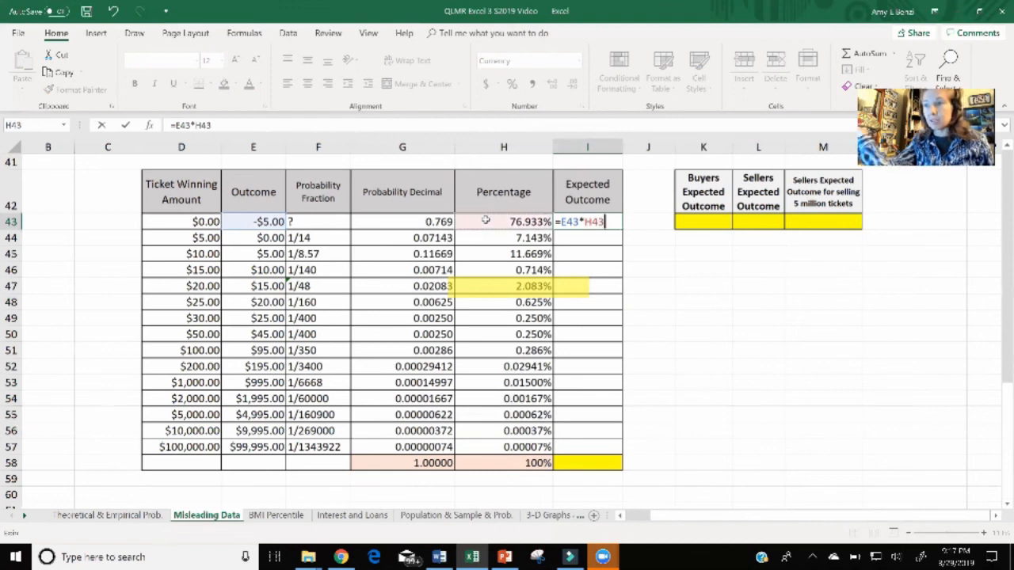
key("Return")
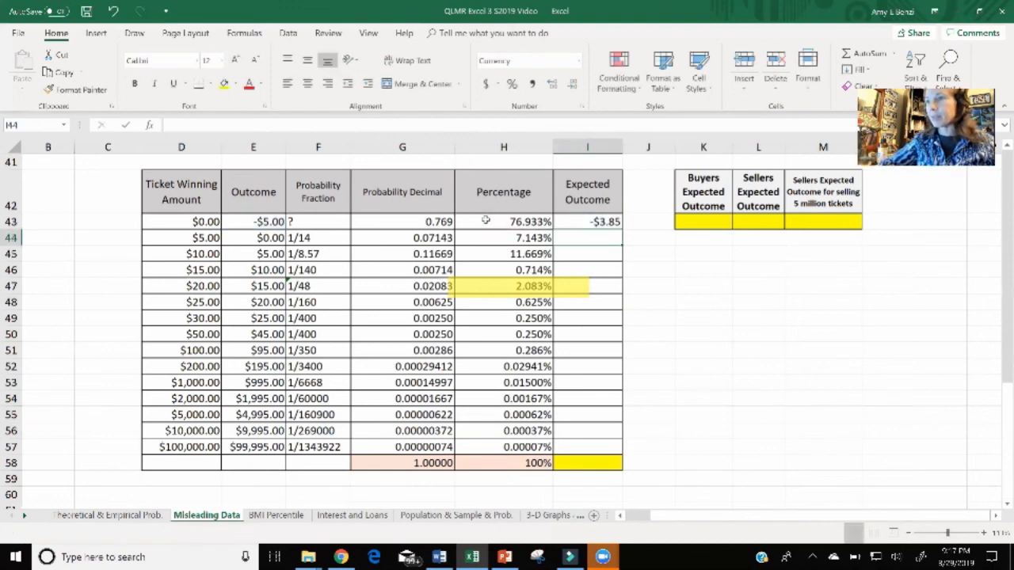
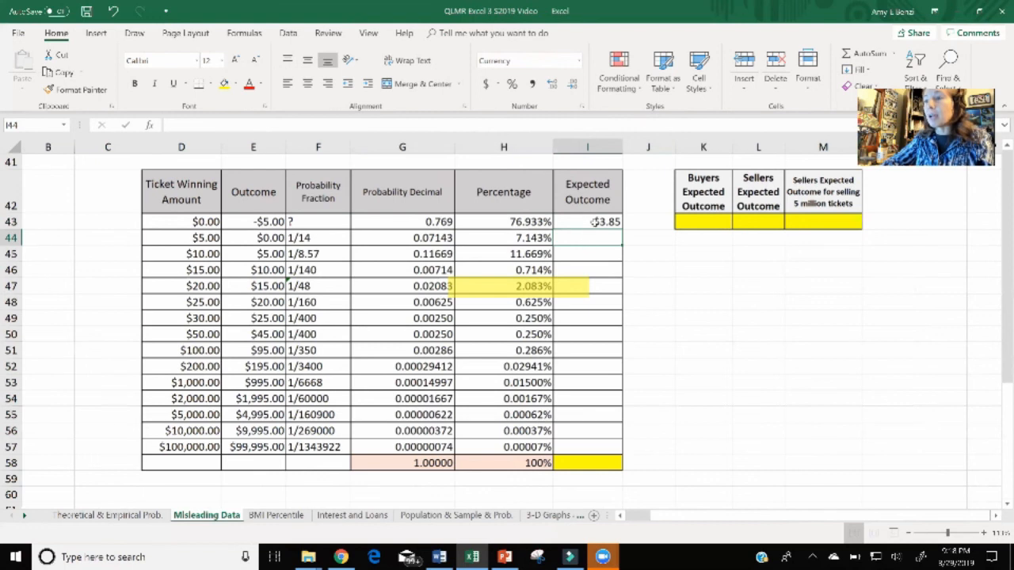
Step: Fill the expected outcome formula from I43 down to I57 and total the column in I58 with AutoSum
left_click(596, 222)
double_click(622, 229)
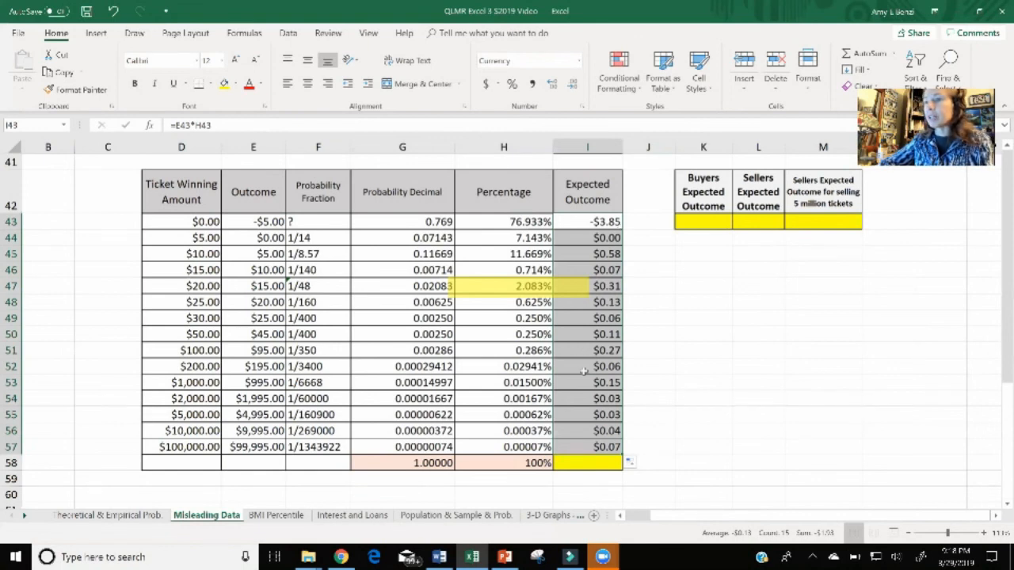
left_click_drag(595, 223, 590, 463)
left_click(864, 53)
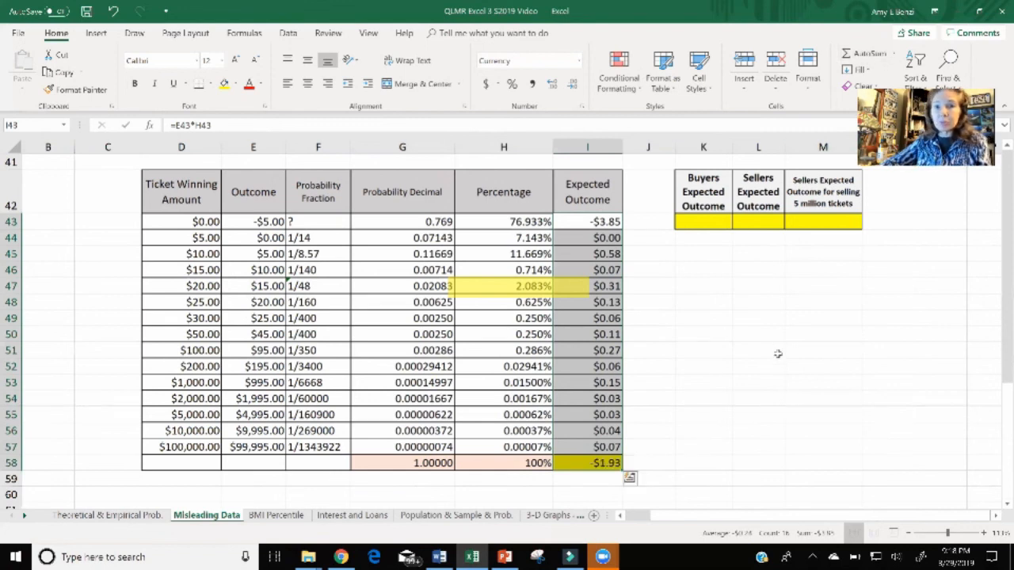
Step: Link the Buyers Expected Outcome in K43 to the expected outcome total with =I58
double_click(704, 222)
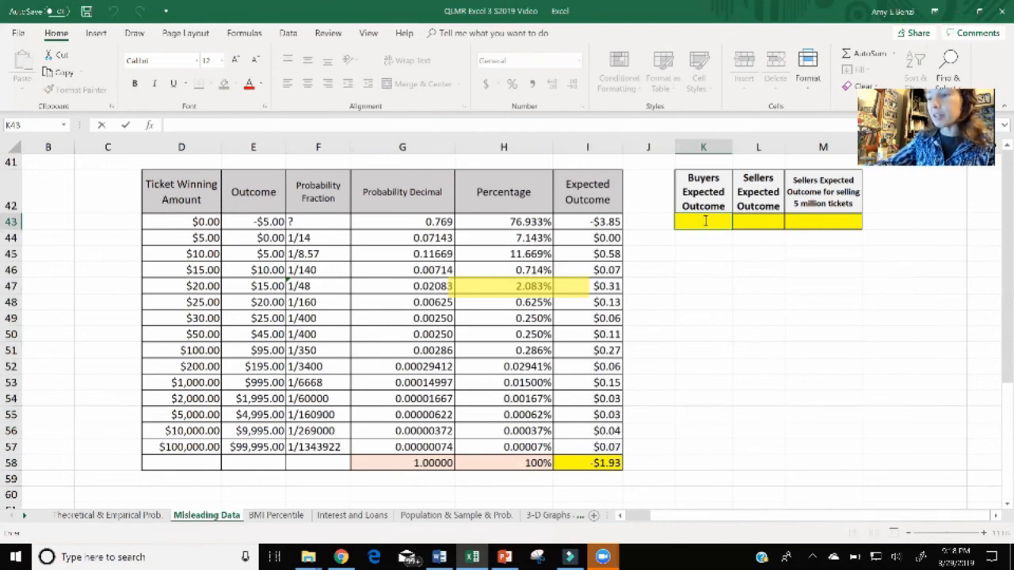
type("=")
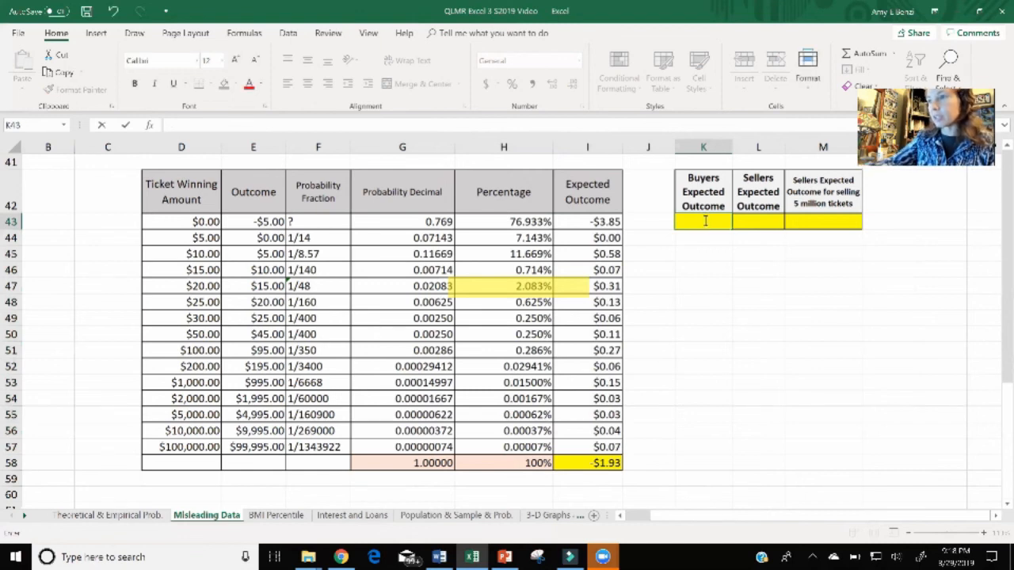
left_click(599, 464)
key("Return")
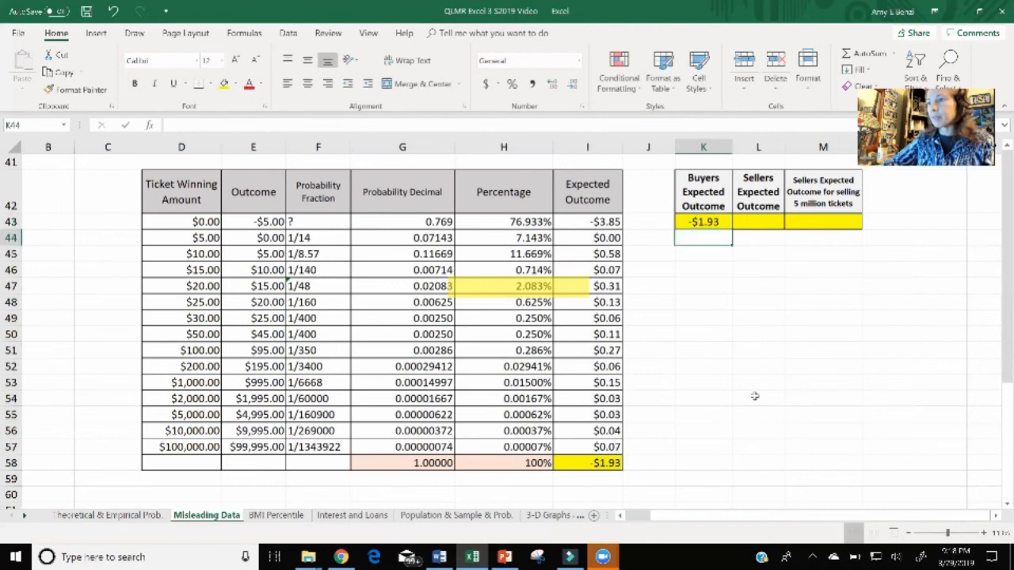
Step: Calculate the Sellers Expected Outcome in L43 as the negated buyers' outcome with =(-1)*K43
double_click(765, 222)
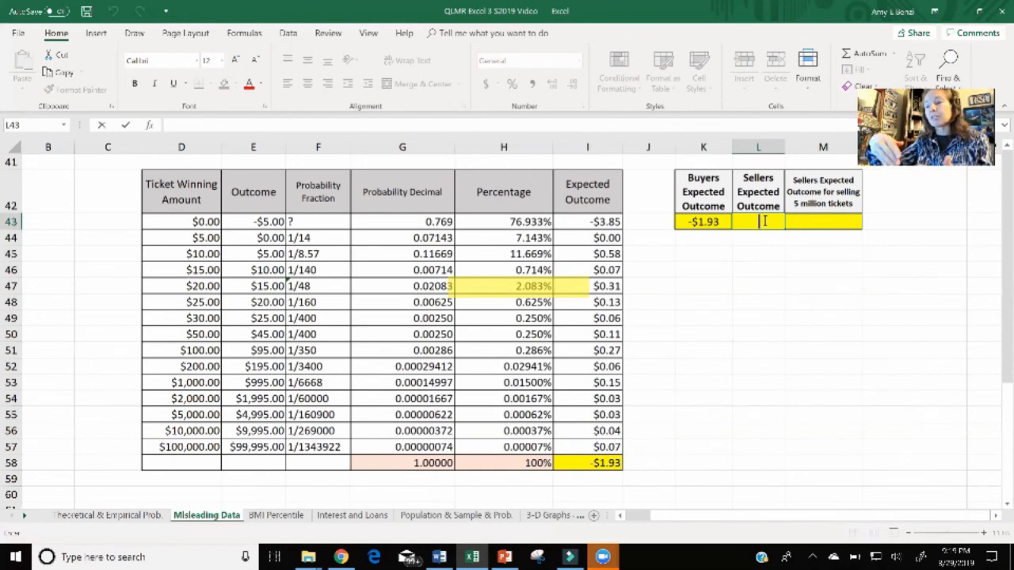
type("=")
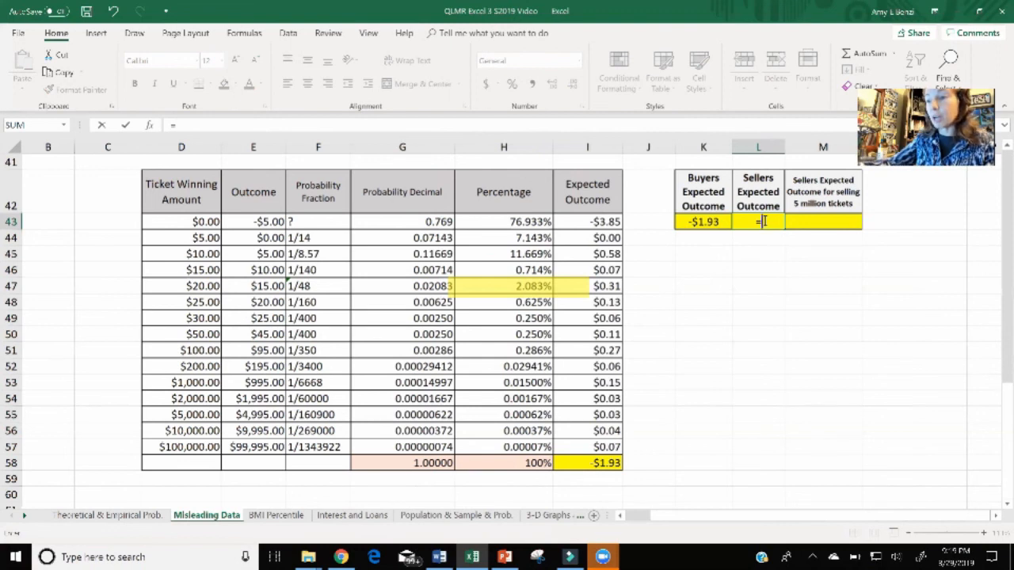
type("(-1)")
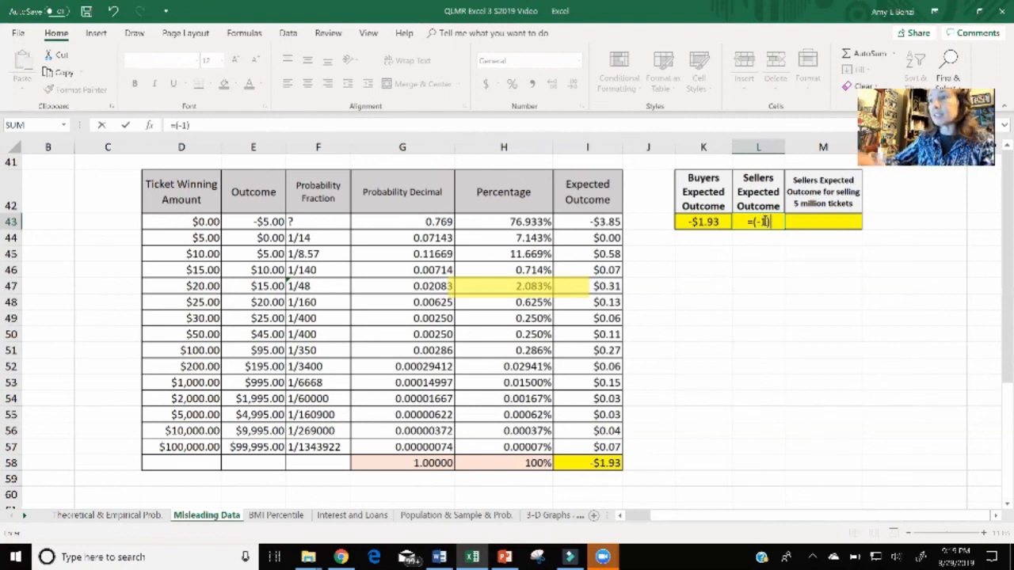
type("*")
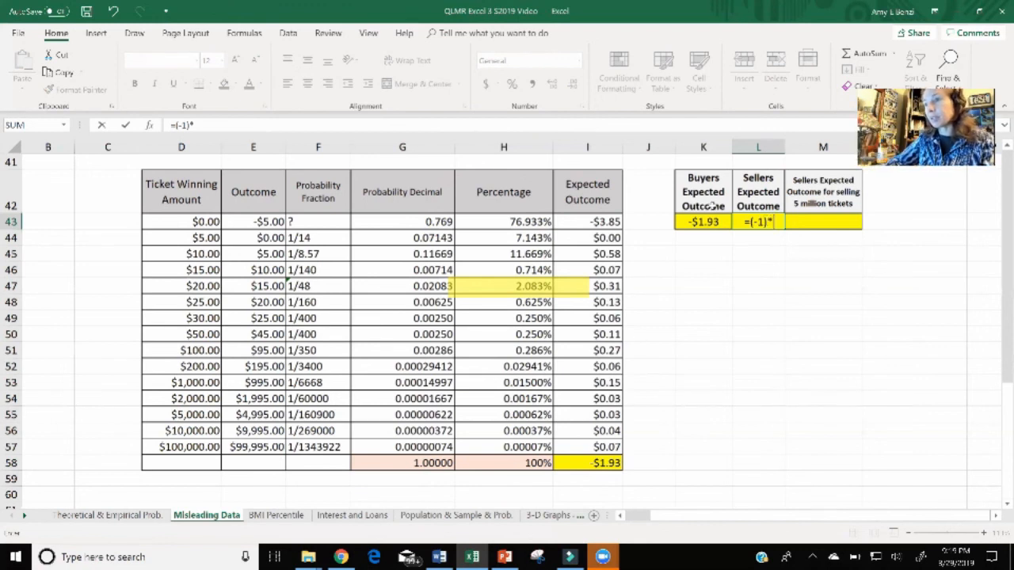
left_click(712, 221)
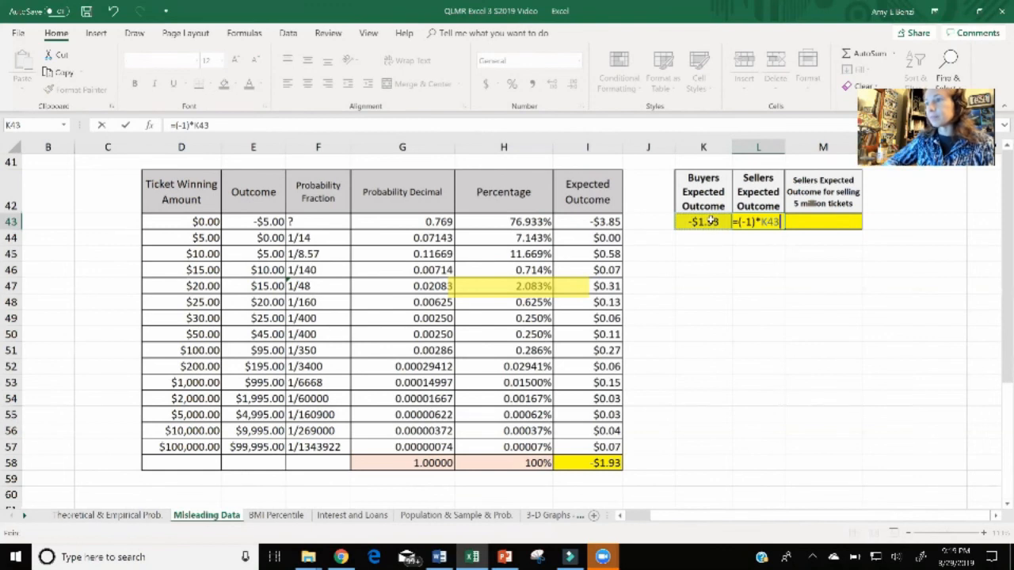
key("Return")
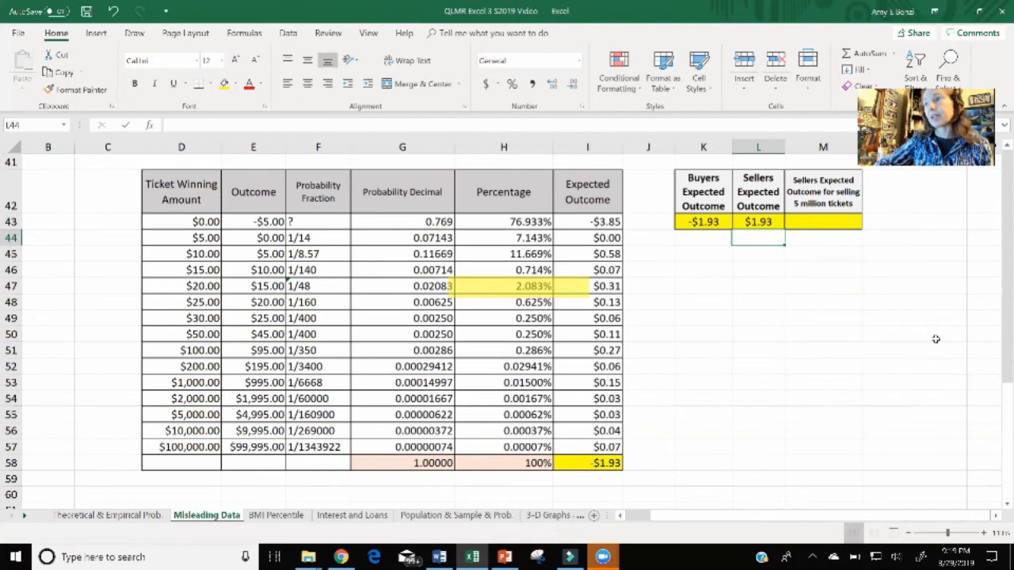
Step: Calculate the sellers' expected outcome for selling 5 million tickets in M43 with =5000000*L43
double_click(825, 221)
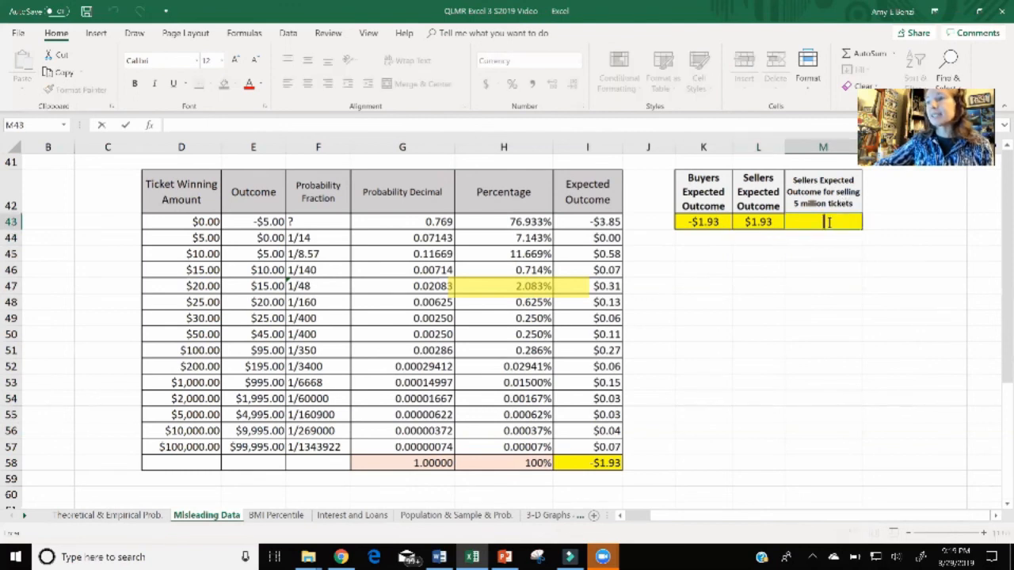
type("=")
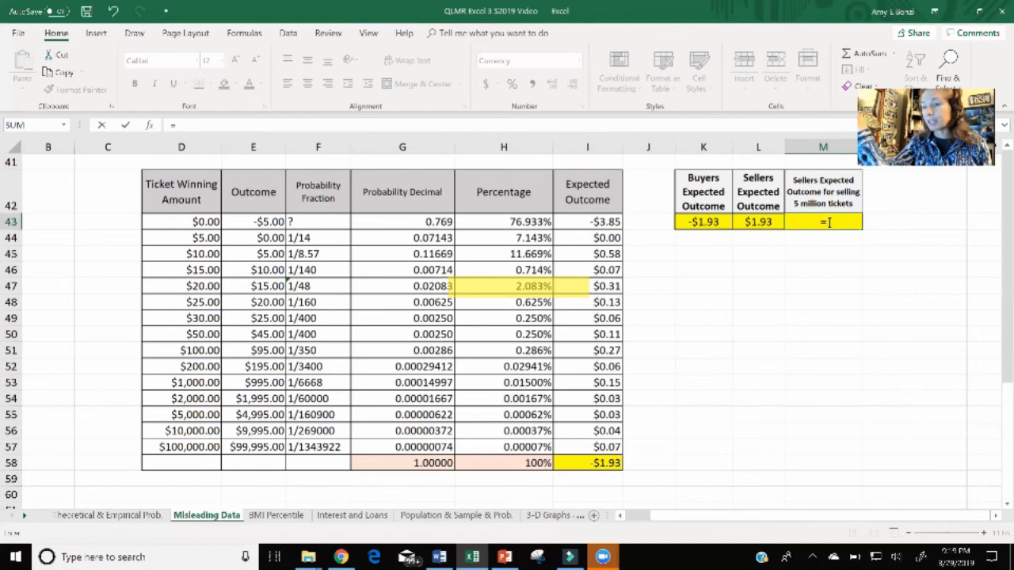
type("5")
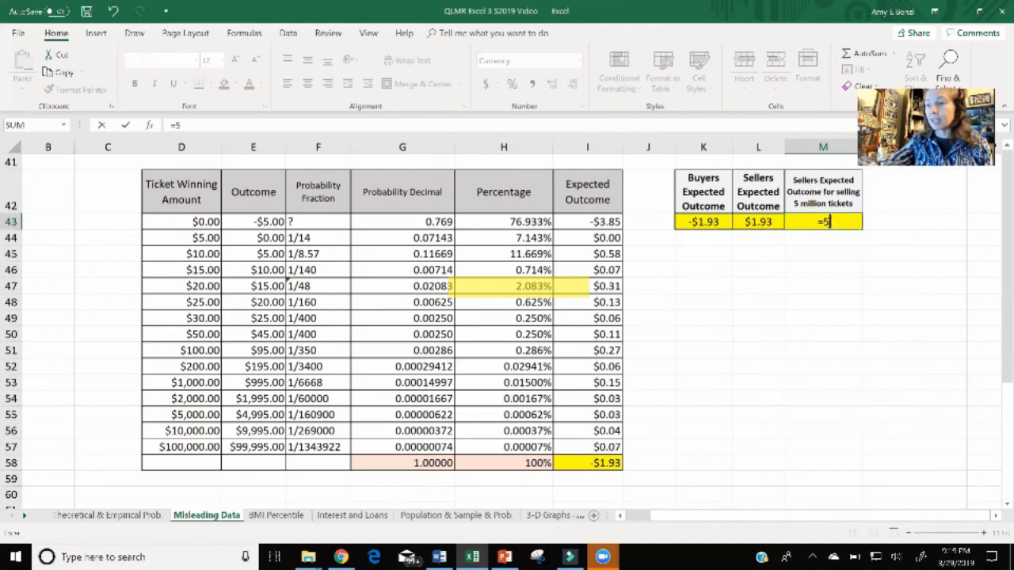
type("000000*")
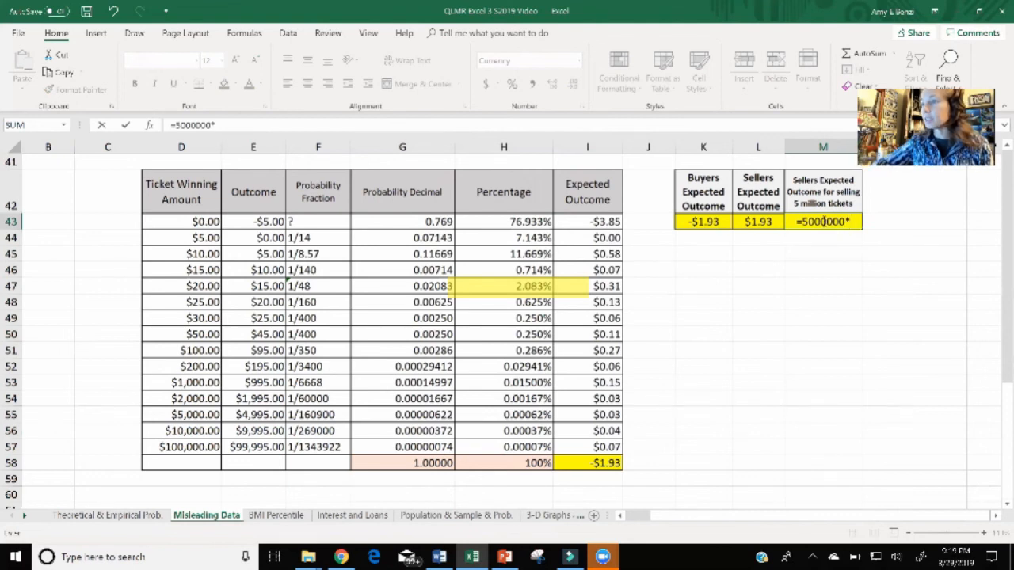
left_click(758, 221)
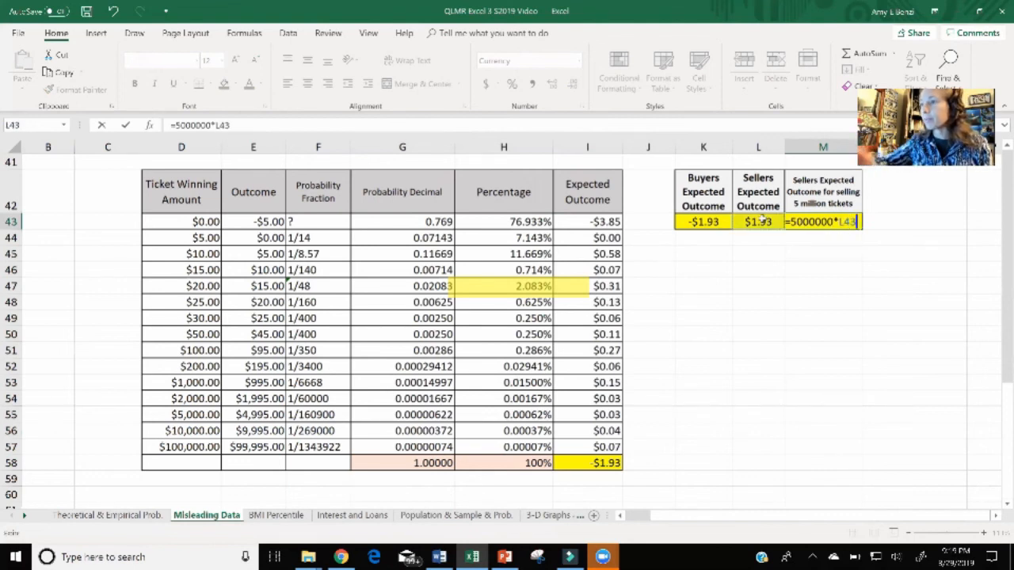
key("Return")
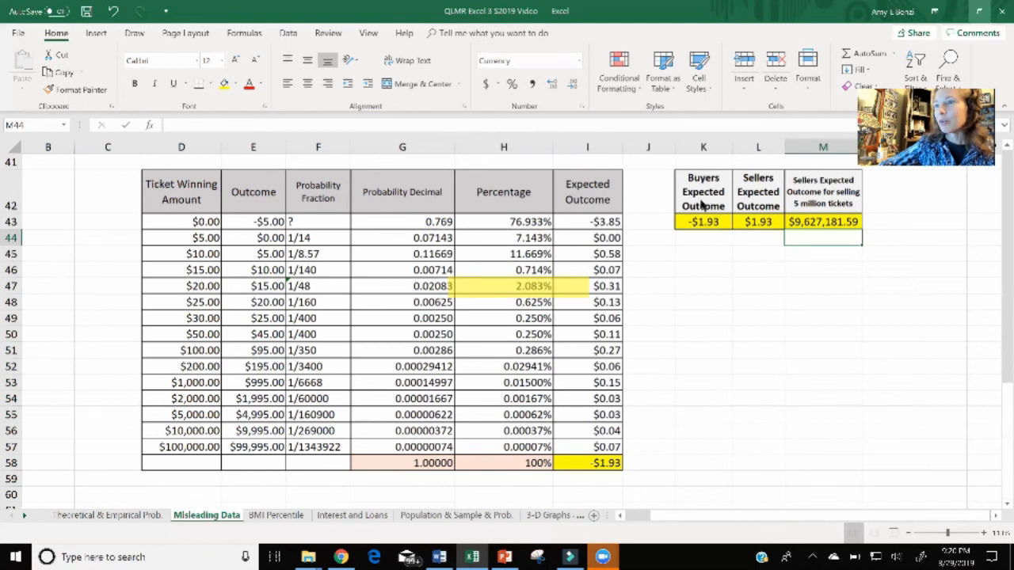
Step: Switch to the Word report document and move the yellow highlight onto the separate-table bullet, then onto the Arkansas lottery pie chart bullet
left_click(439, 557)
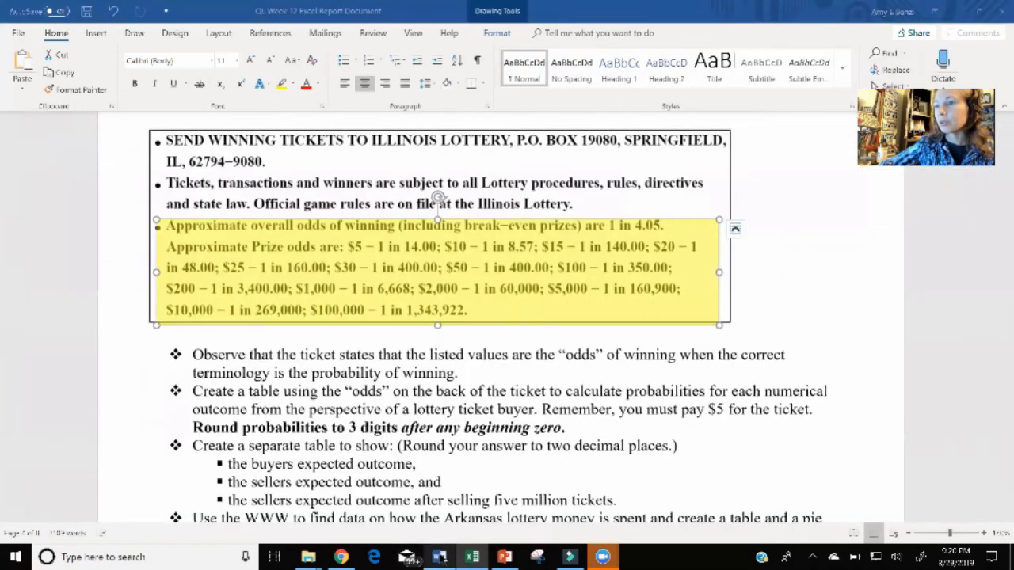
scroll(387, 343, "down", 3)
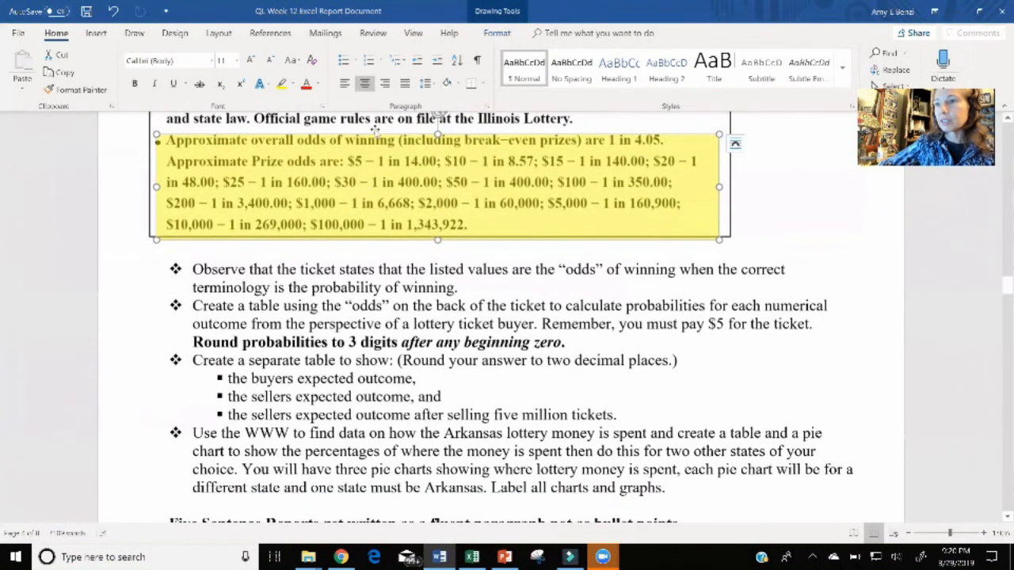
left_click_drag(375, 134, 372, 354)
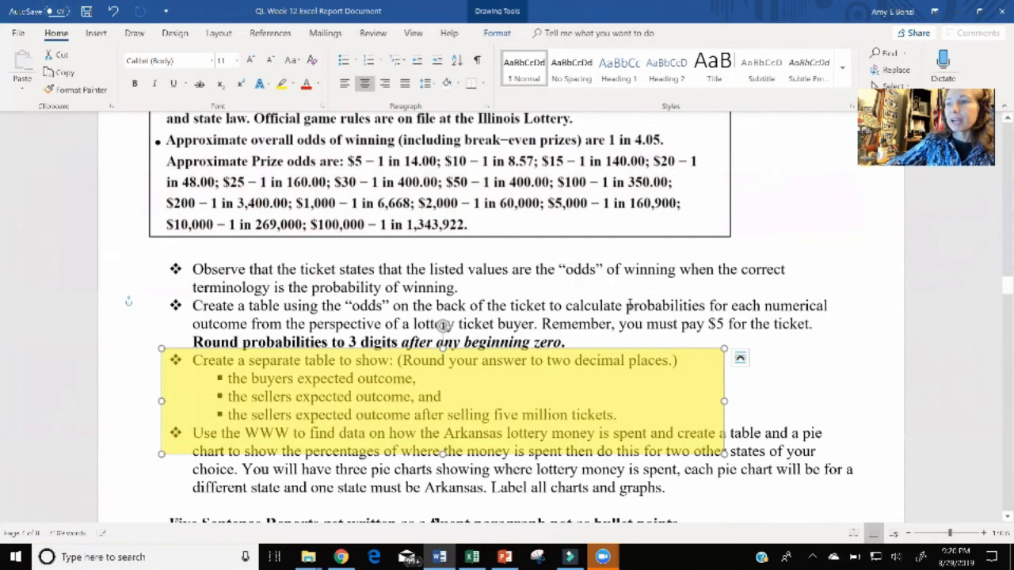
scroll(627, 306, "down", 3)
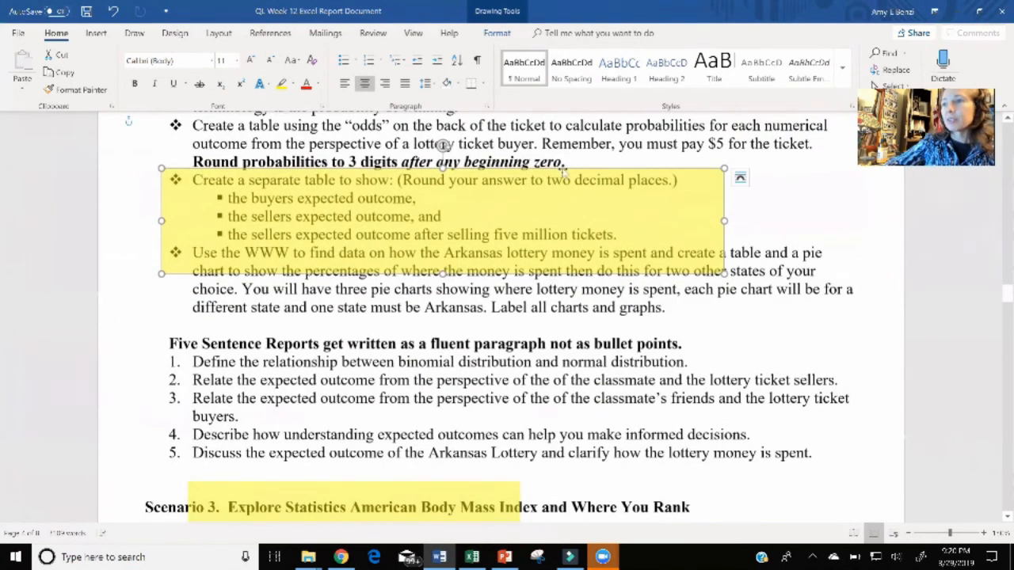
left_click_drag(564, 252, 579, 313)
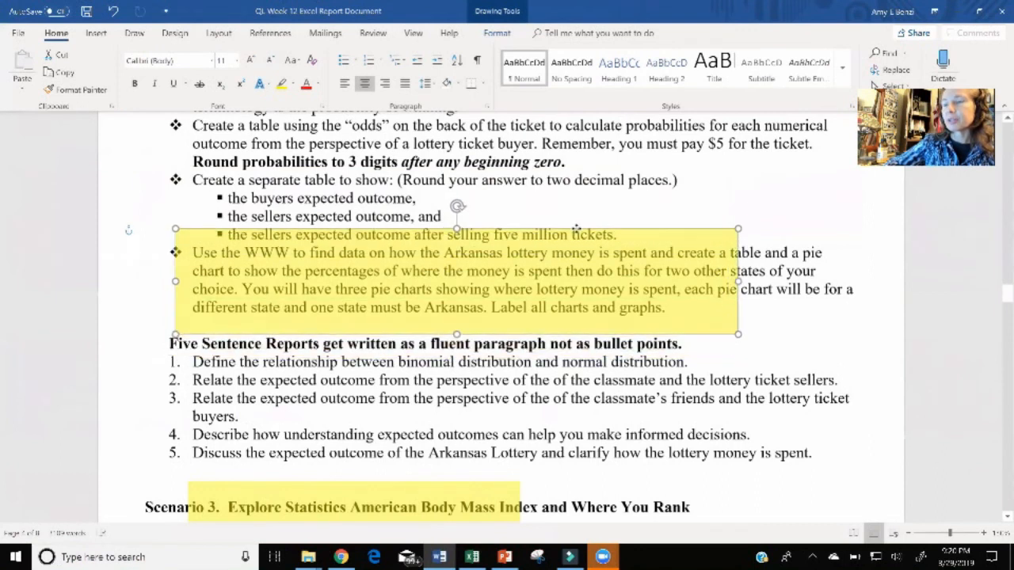
Step: Move the yellow highlight down through the Five Sentence Reports list to item 5 about the Arkansas Lottery
left_click_drag(577, 230, 634, 299)
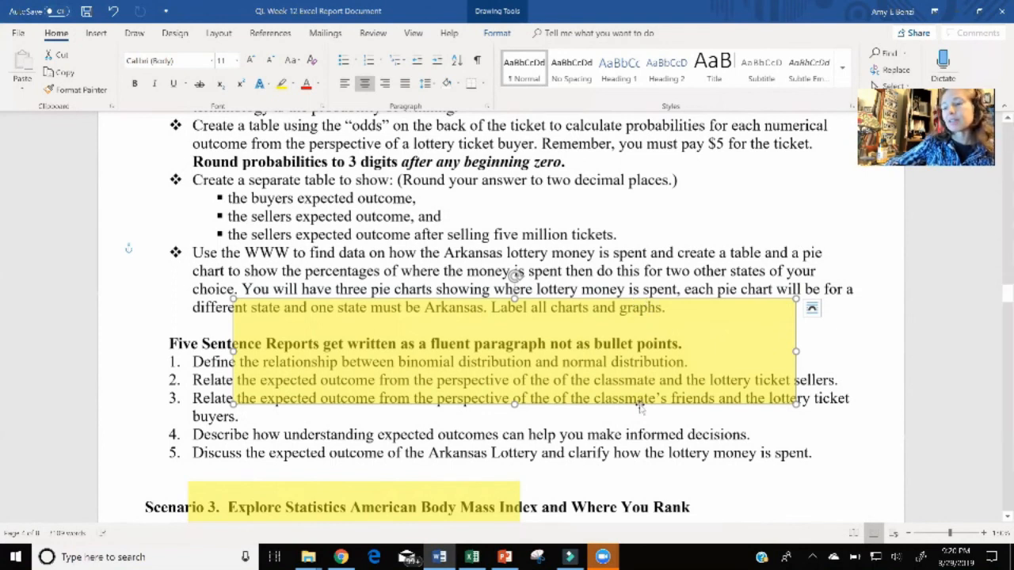
left_click_drag(639, 407, 620, 411)
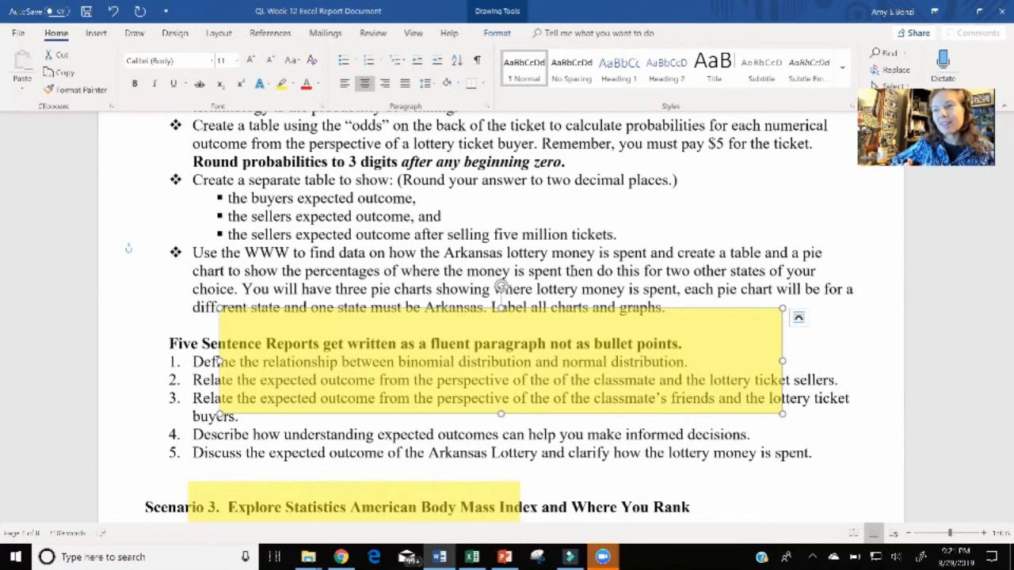
scroll(571, 271, "down", 3)
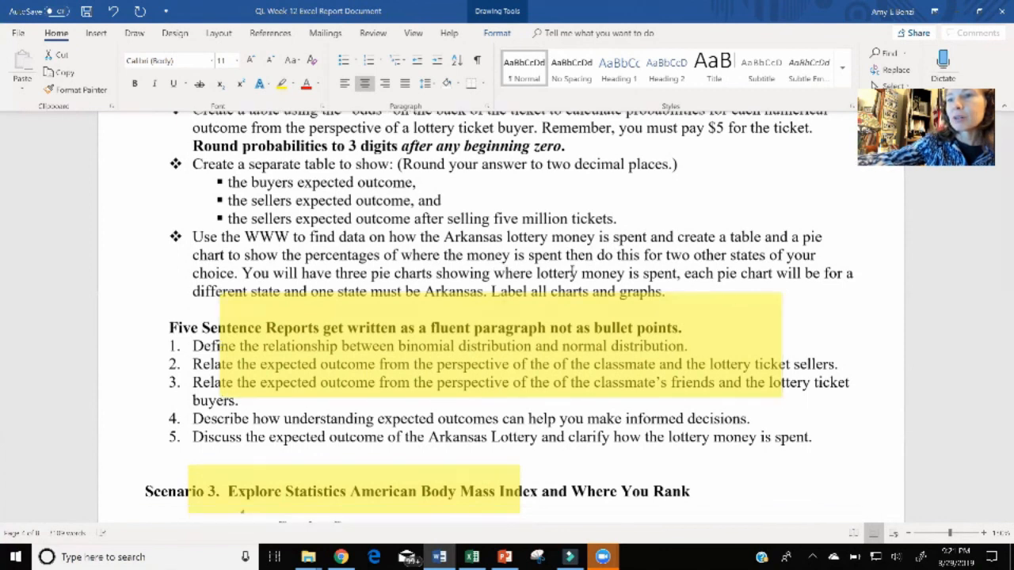
left_click_drag(618, 225, 576, 270)
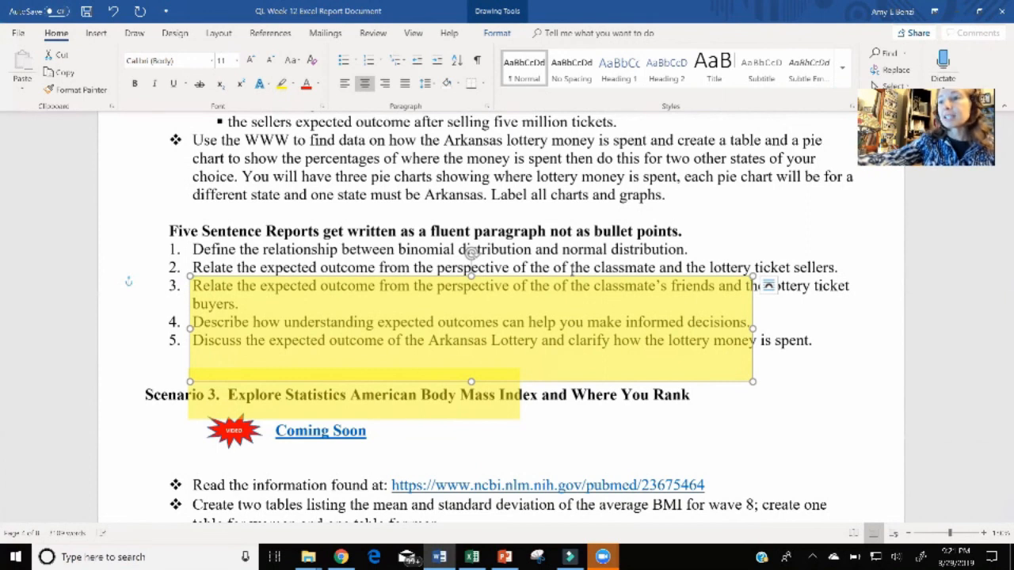
key("Down")
key("Down")
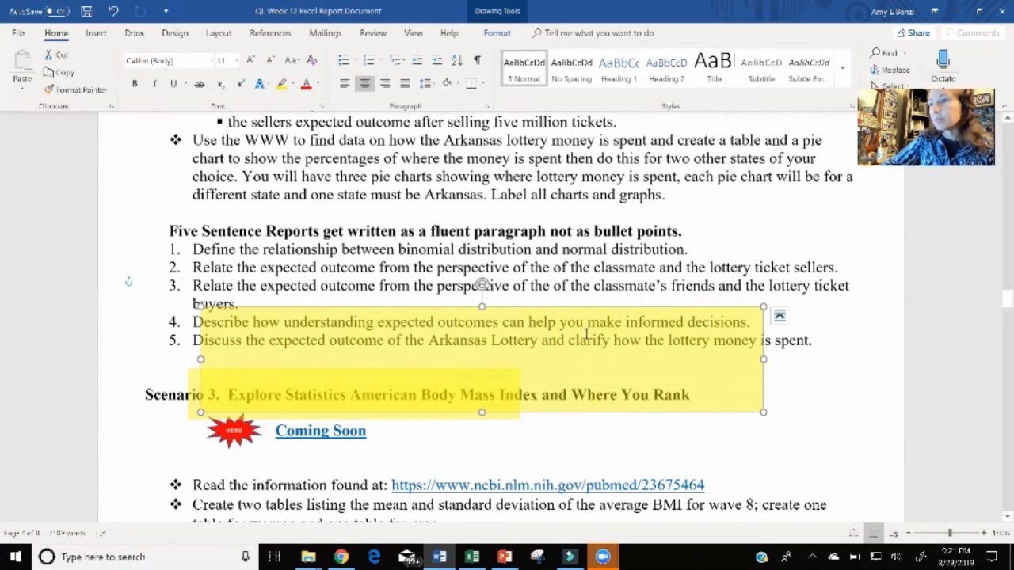
left_click_drag(580, 309, 578, 333)
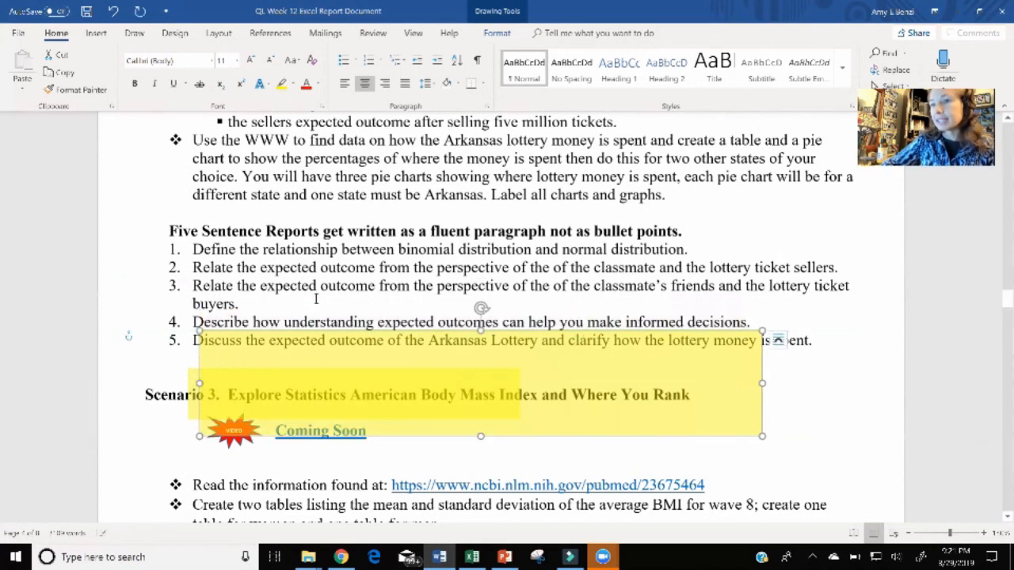
Step: Replace the word "buyers" with "sellers" at the end of item 3 in the Five Sentence Reports list
double_click(230, 303)
type("sellers.")
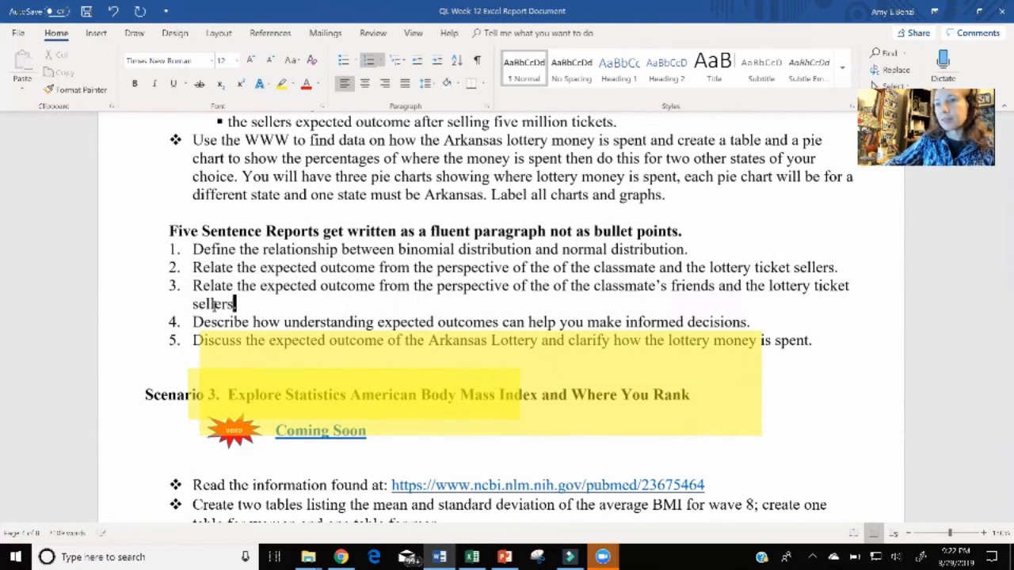